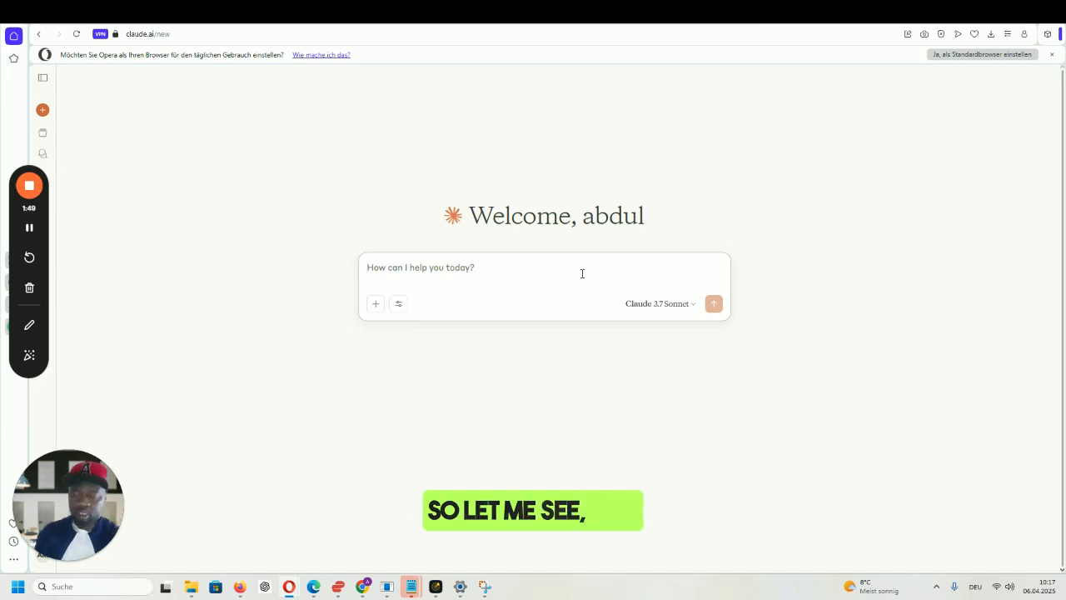
- Ask Claude, as a professional landing-page creator, for high-converting, high-CTR landing page strategies
type("as a professional ai")
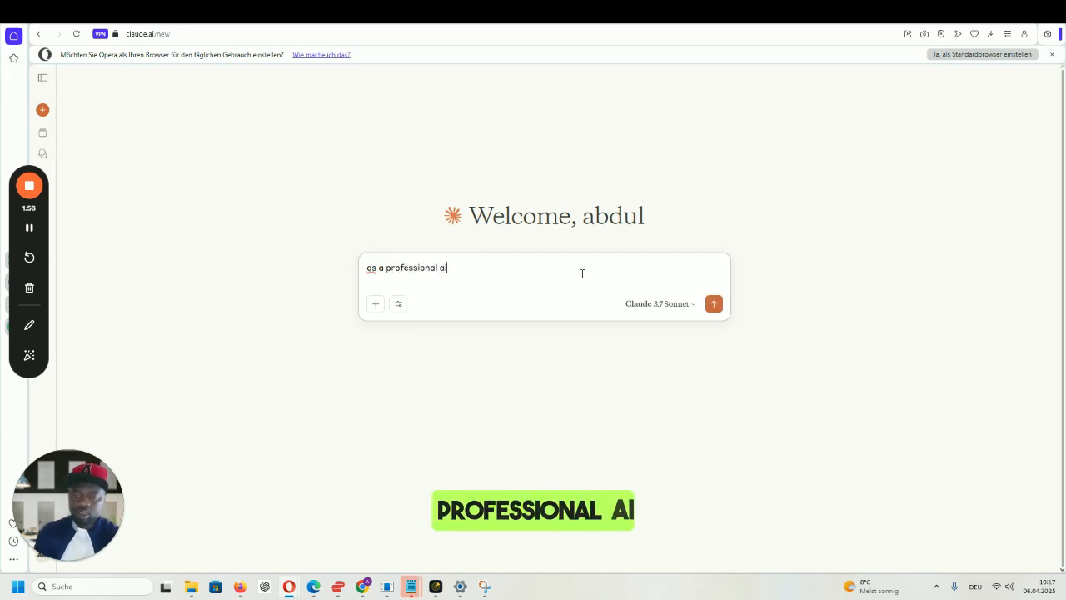
type(" landing page c")
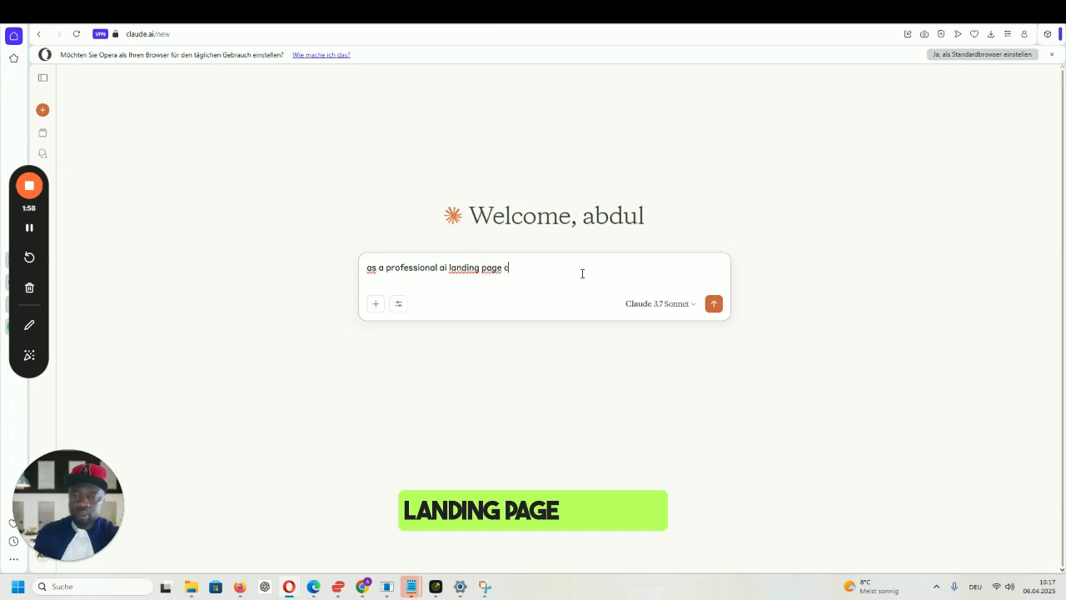
type("reator that")
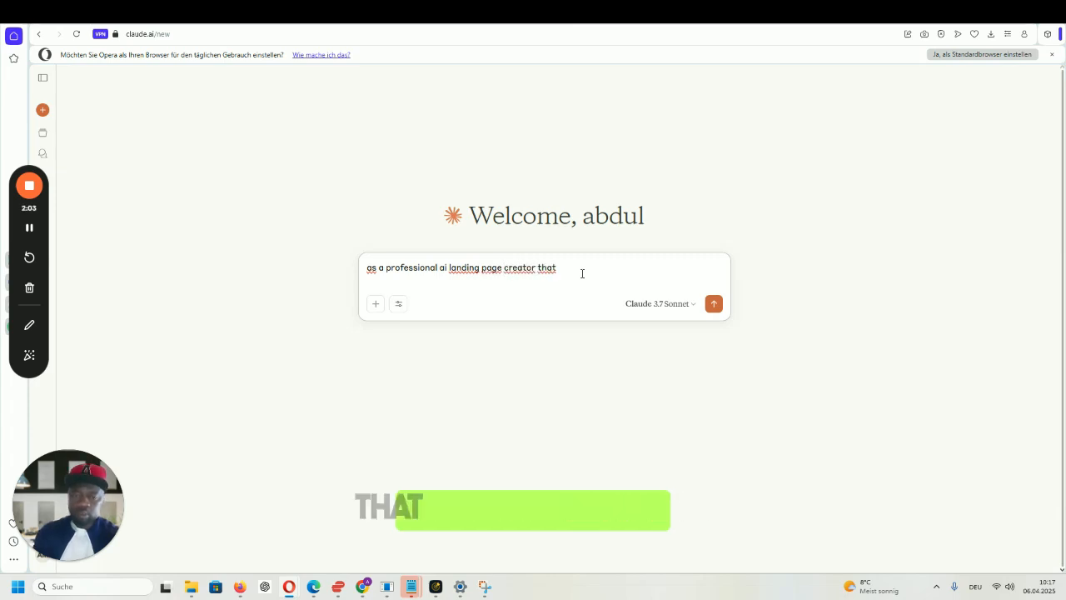
type(" converts an")
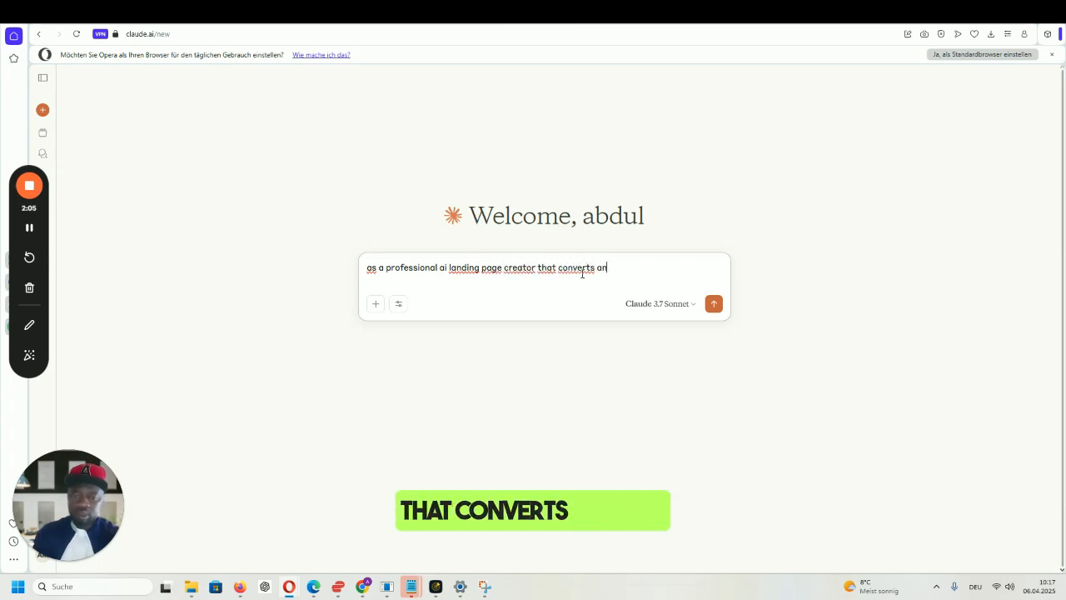
type("d has hi")
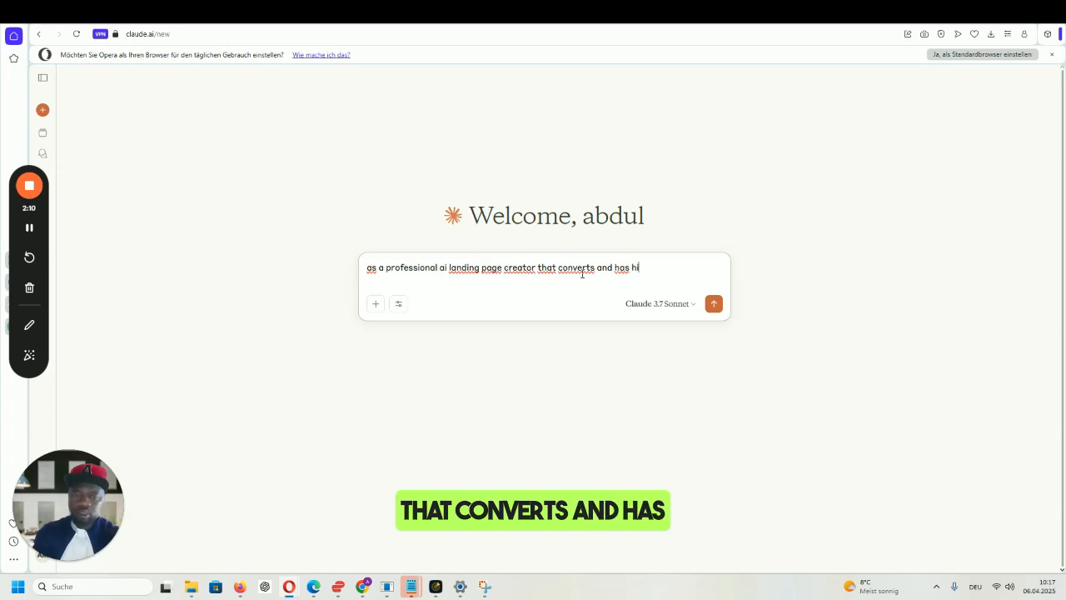
type("gh ctr")
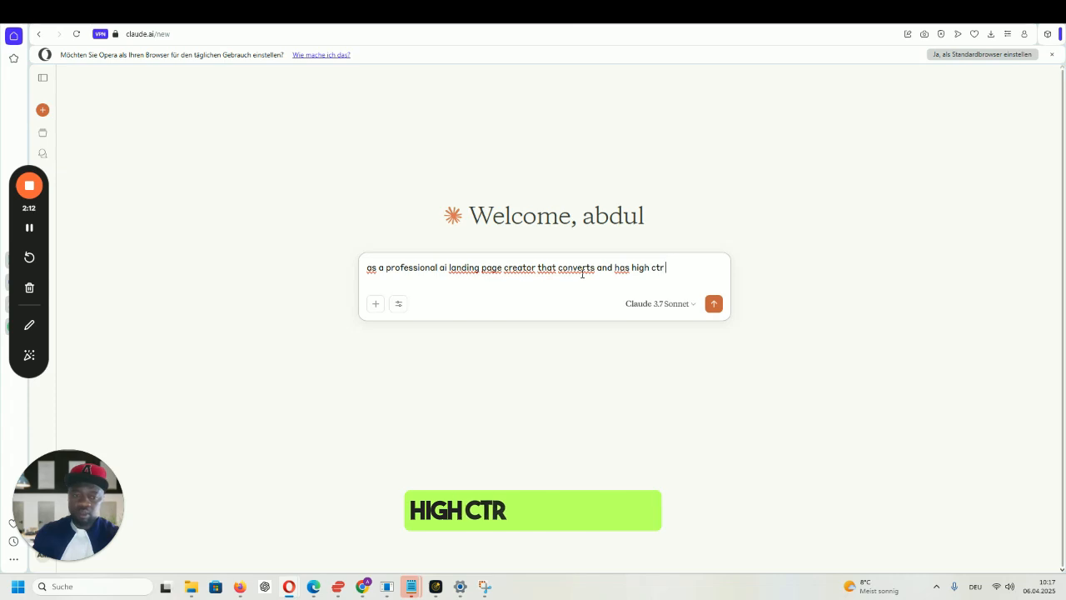
type(" ration. i want")
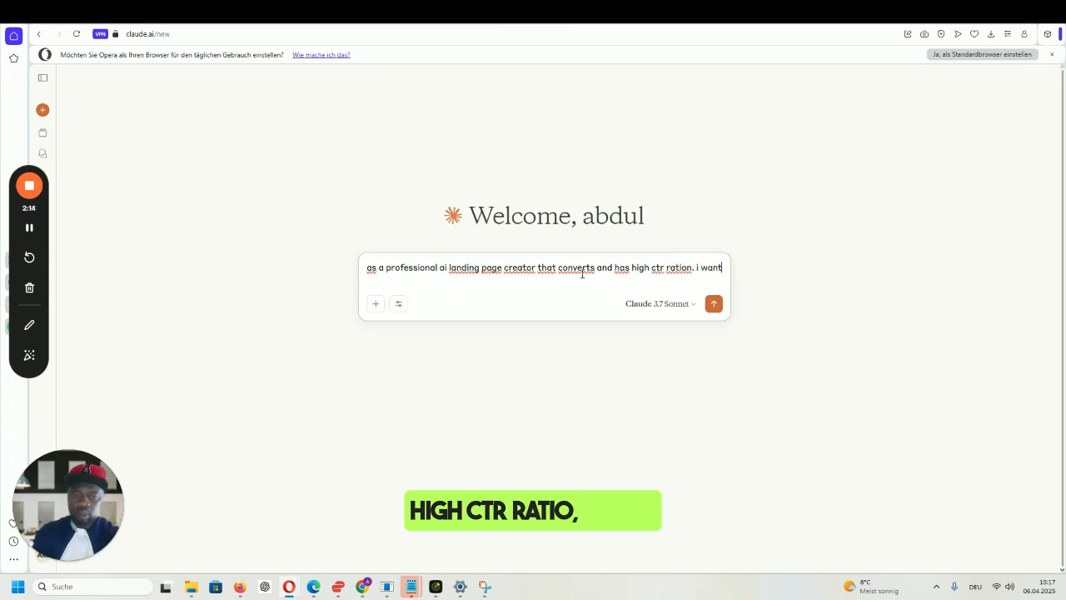
type(" you ")
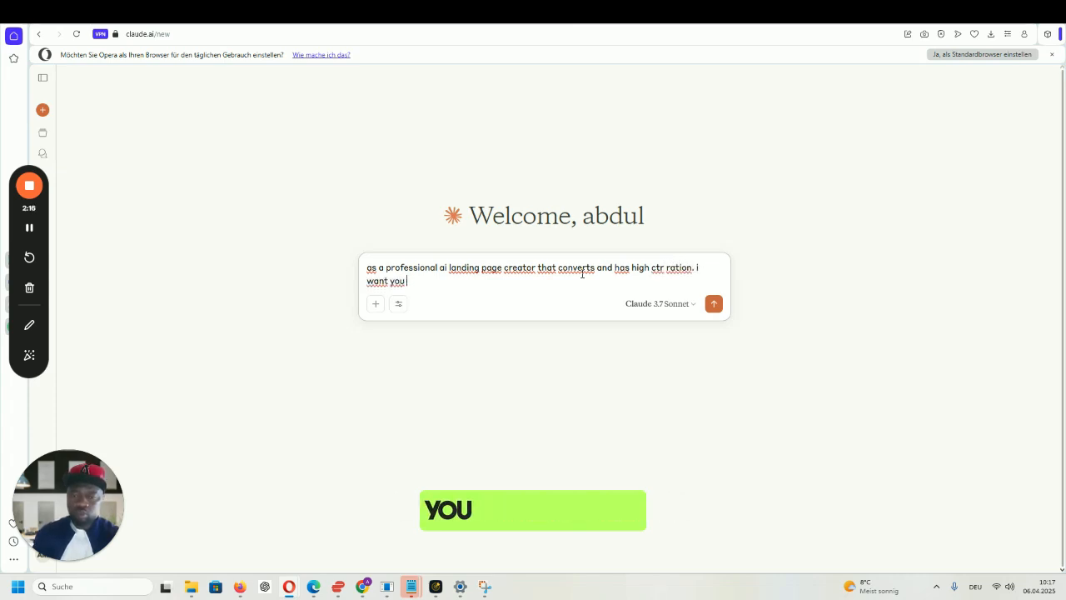
type("to give me")
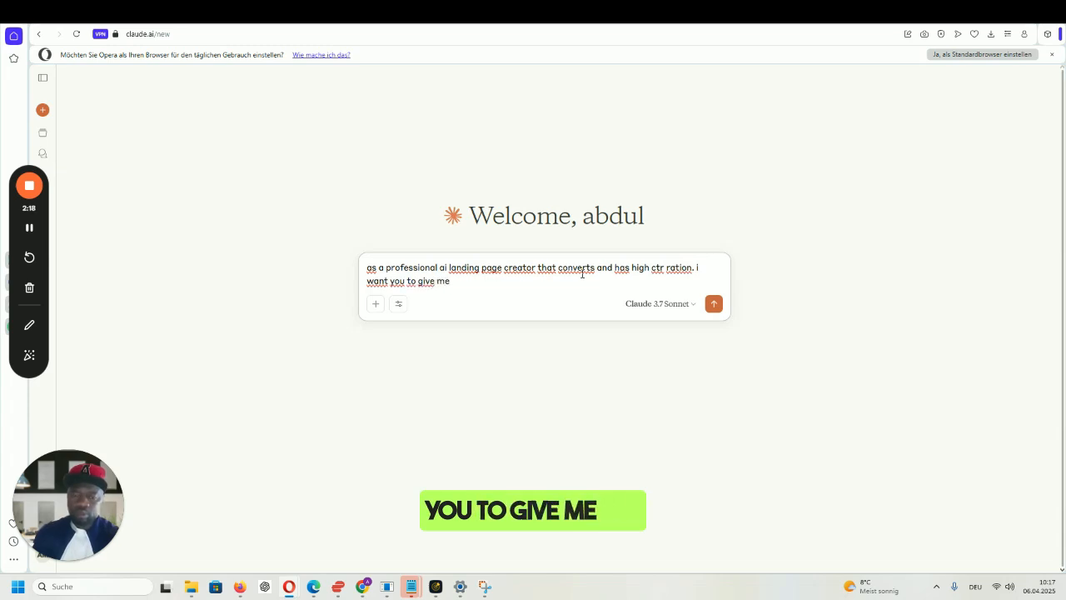
type(" the strategies")
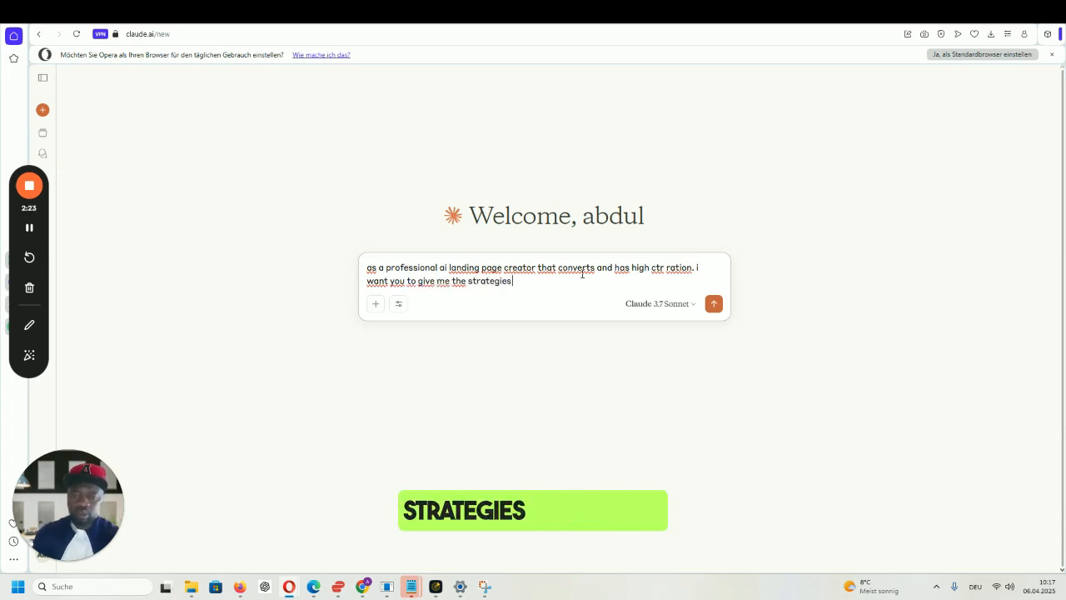
type(" and tips on")
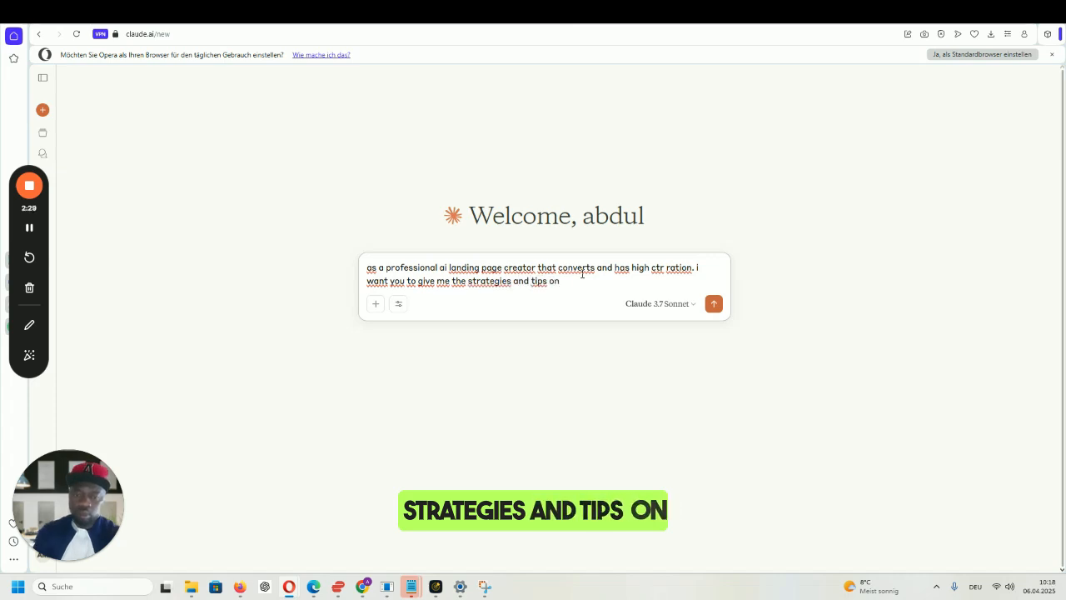
type(" what high con")
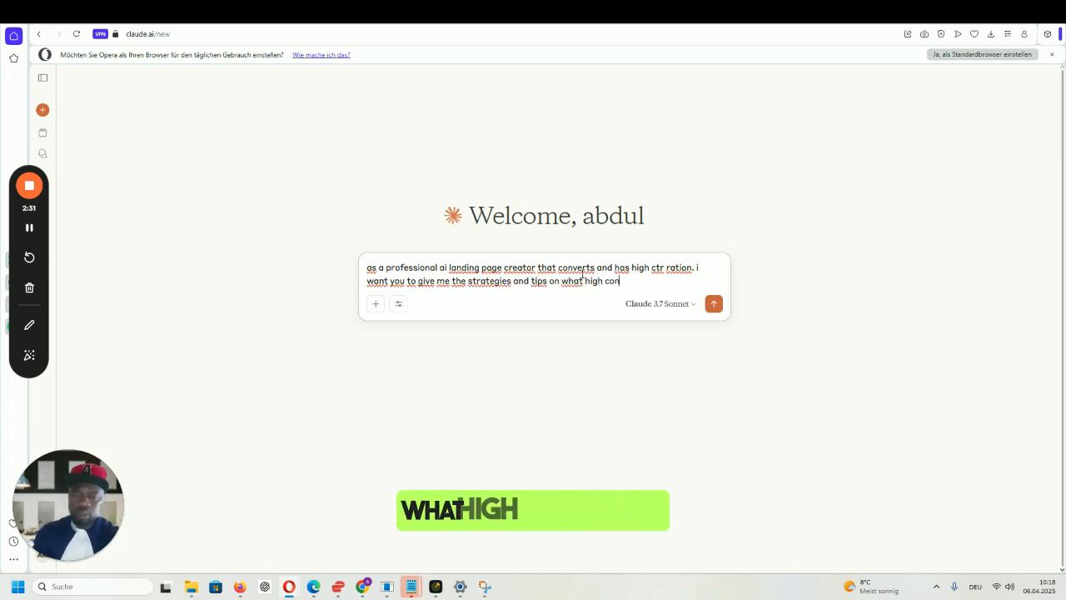
type("verting landin")
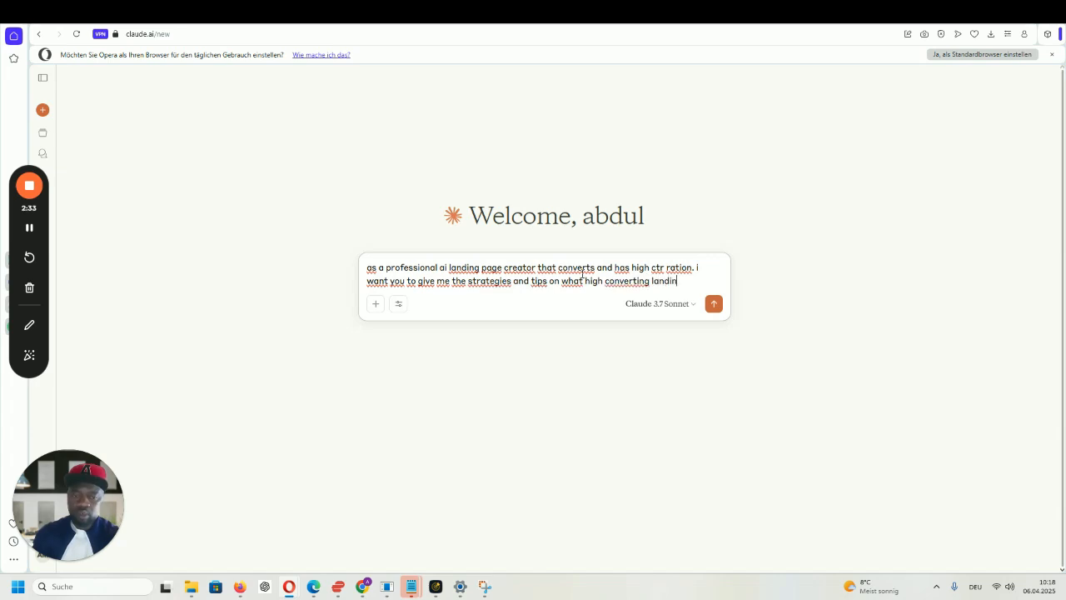
type("g pages must")
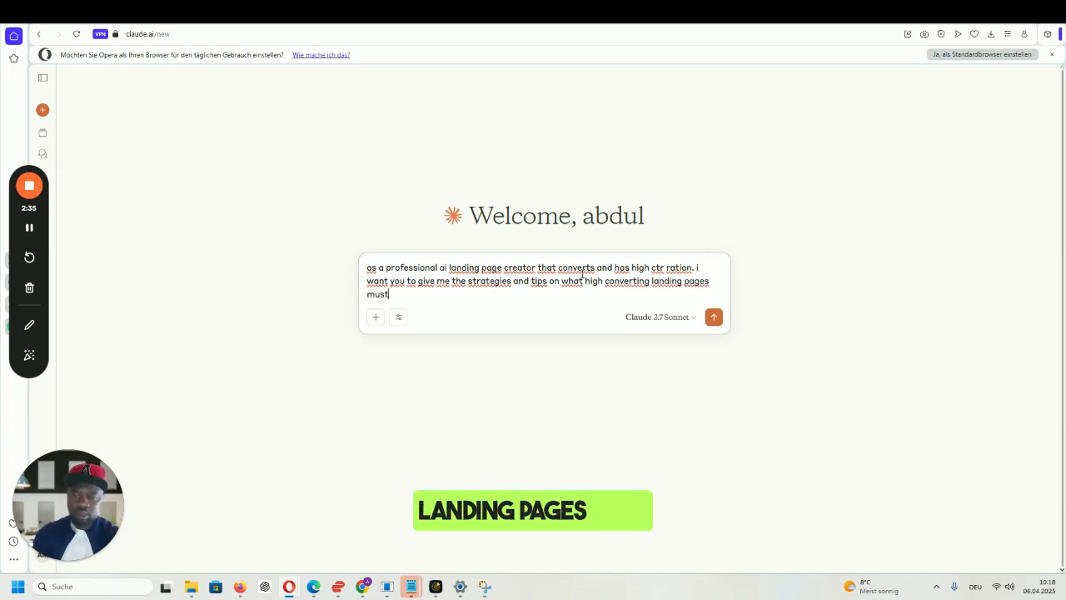
type(" have within the page.")
key("Return")
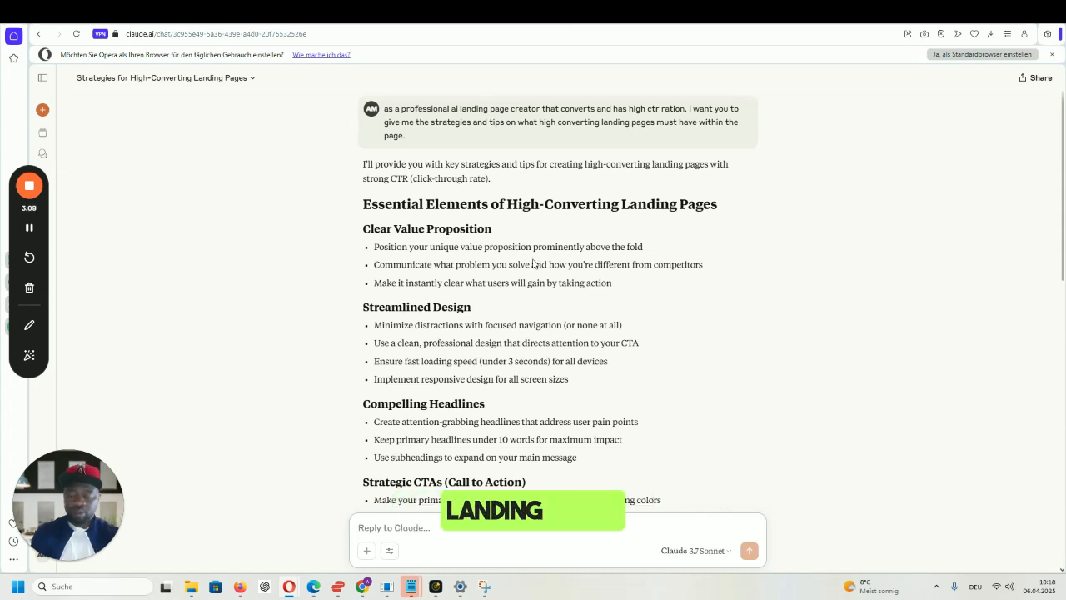
- Read Claude's full answer down through A/B testing, performance tracking and mobile optimization
scroll(458, 240, "down", 1)
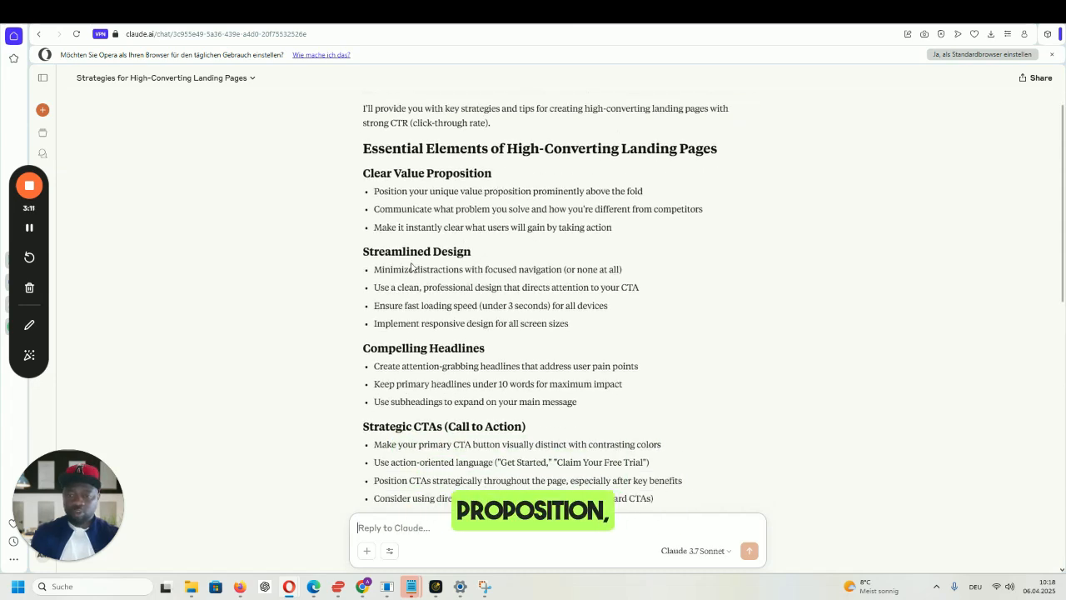
scroll(477, 266, "down", 2)
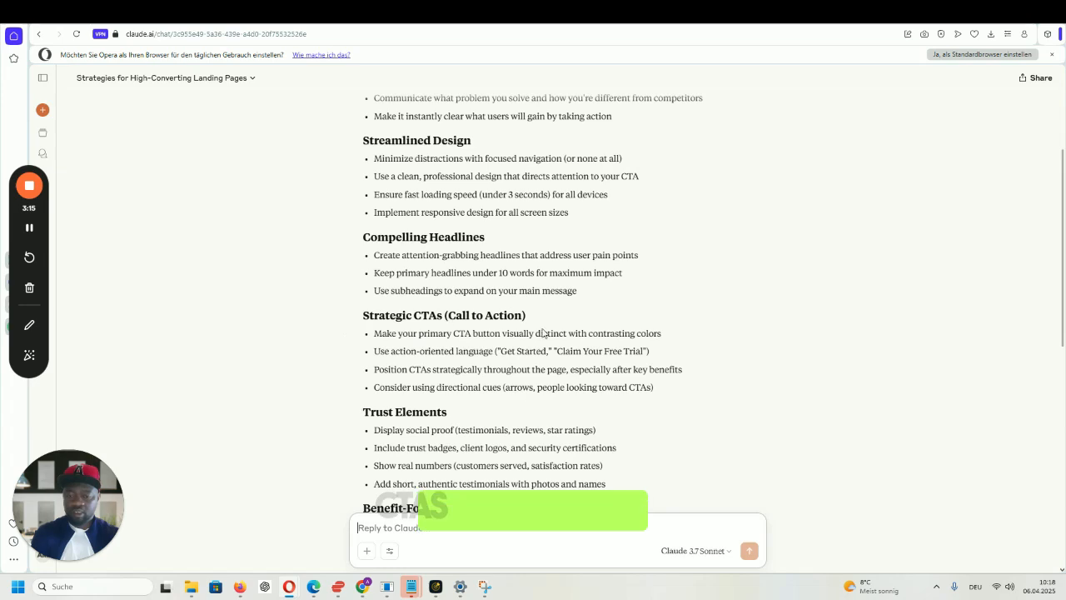
scroll(431, 291, "down", 3)
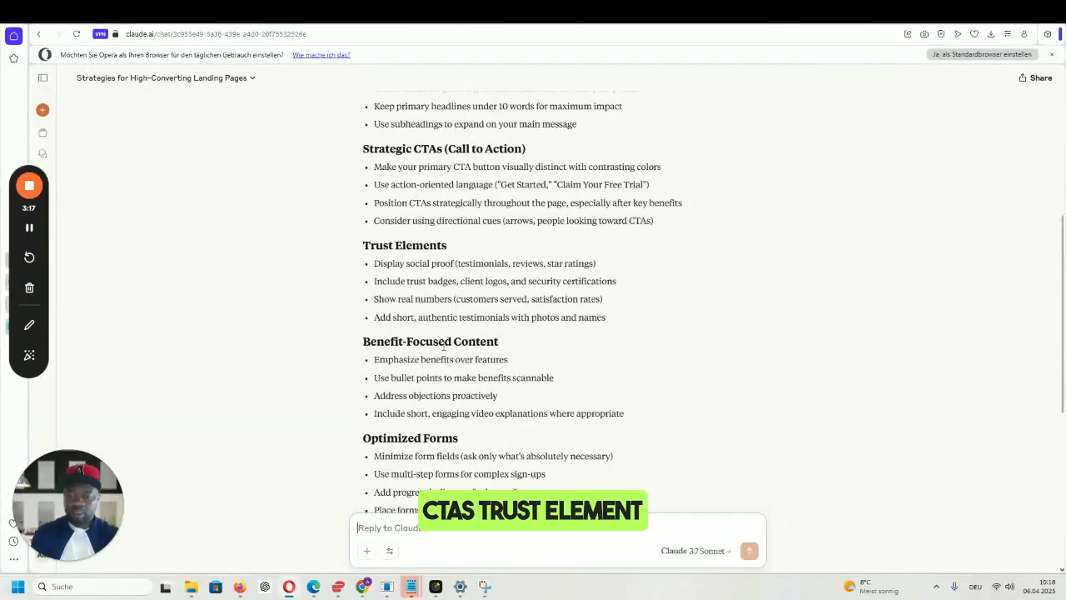
scroll(443, 346, "down", 3)
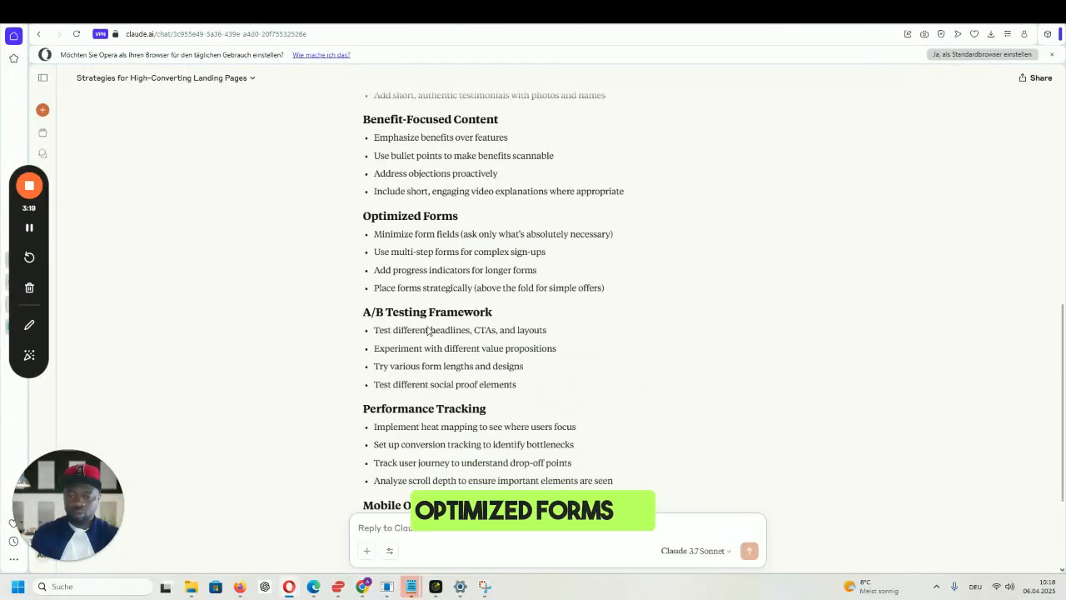
scroll(429, 331, "down", 3)
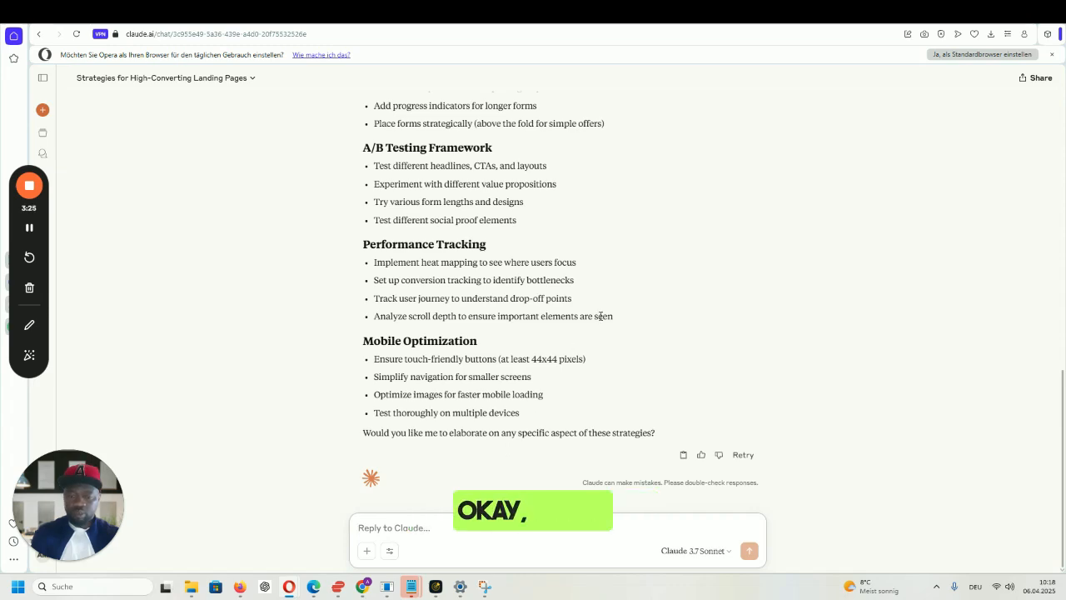
scroll(601, 315, "up", 10)
scroll(608, 314, "down", 2)
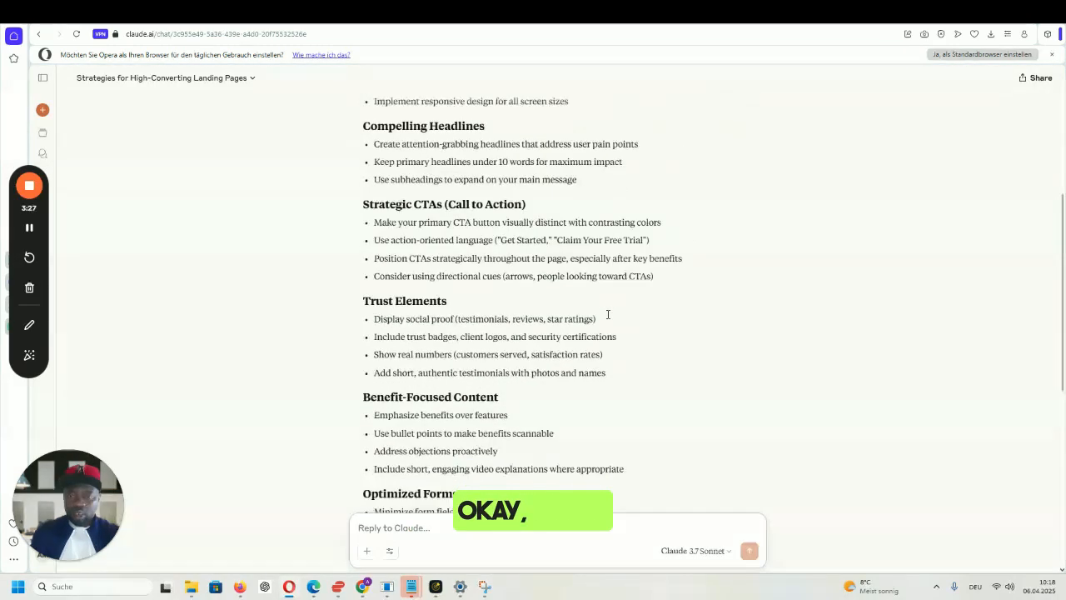
scroll(607, 317, "down", 5)
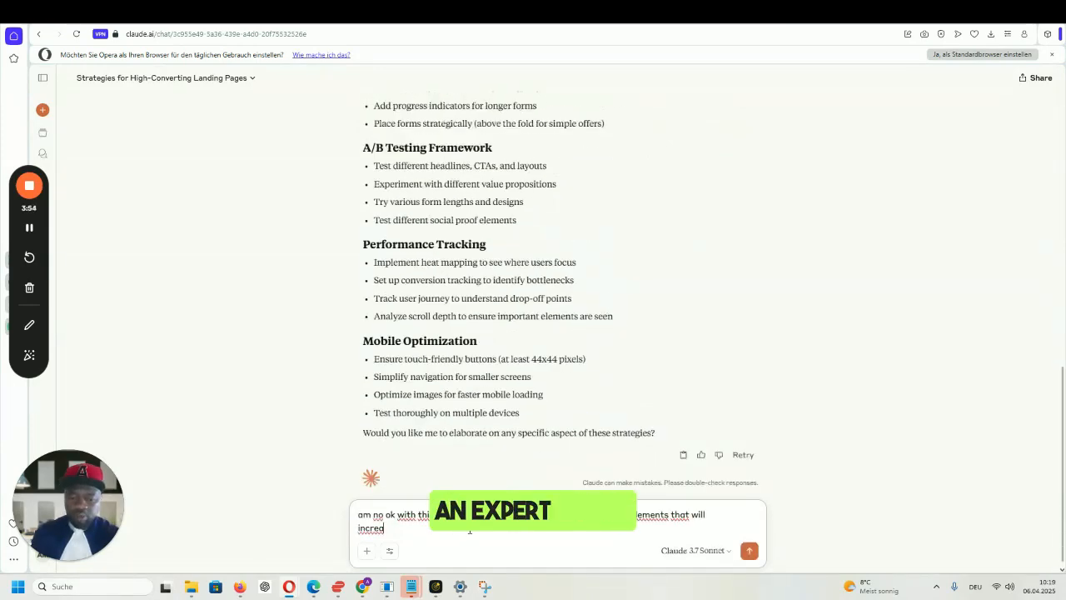
- Send a follow-up asking for more conversion elements and read the reply through Post-Conversion Experience
key("BackSpace")
type("am no ok y")
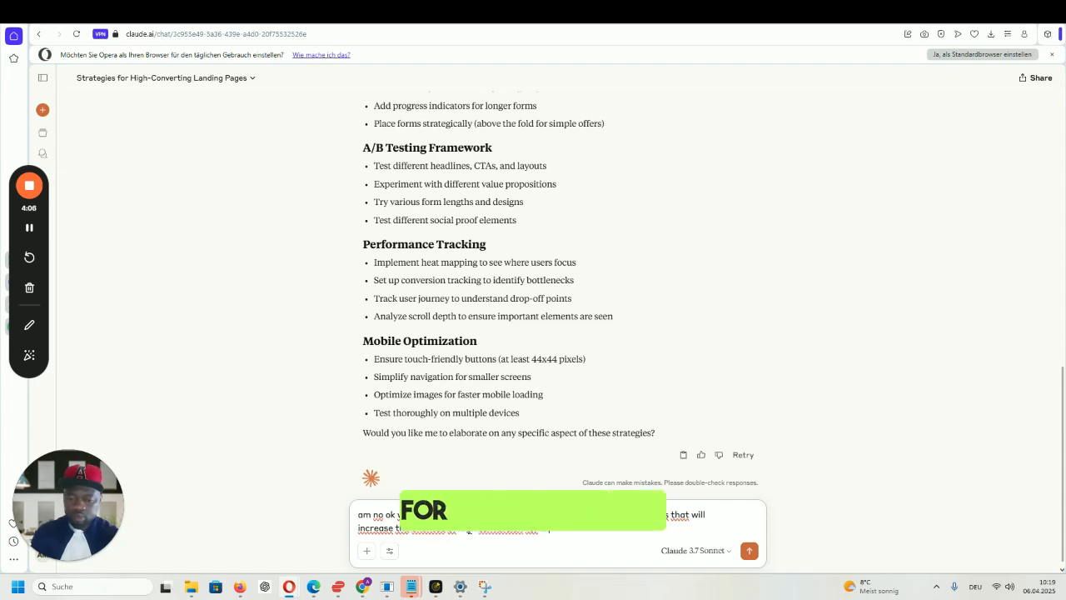
key("Return")
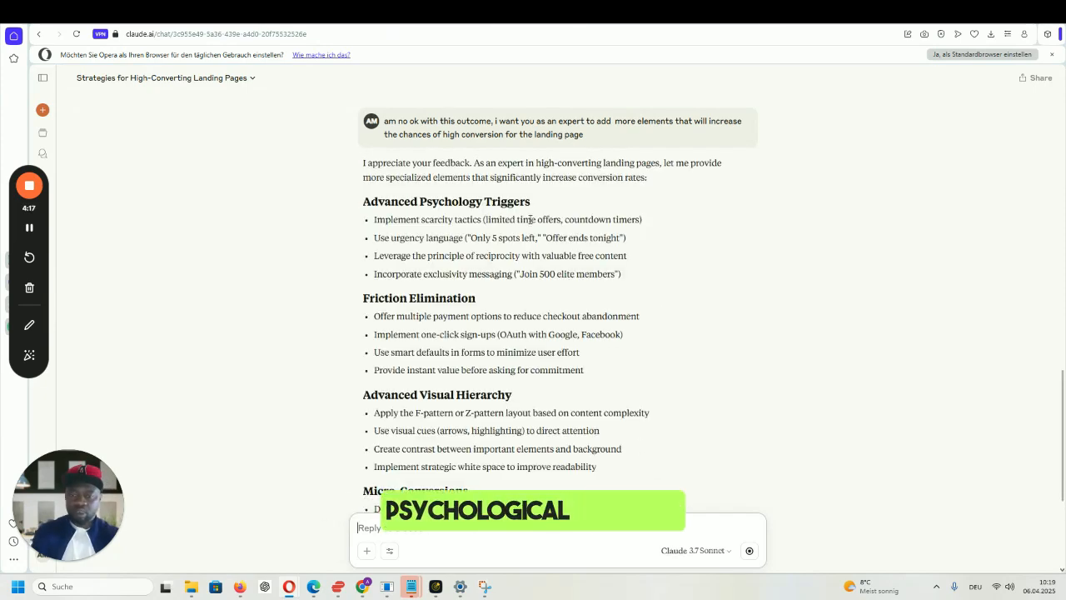
scroll(489, 280, "down", 1)
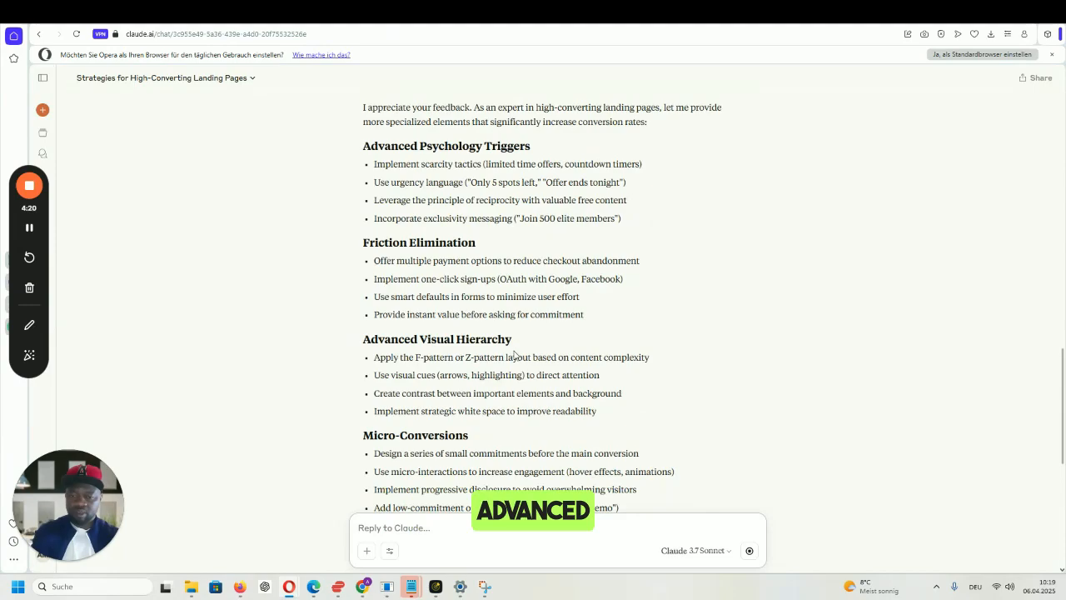
scroll(504, 346, "down", 5)
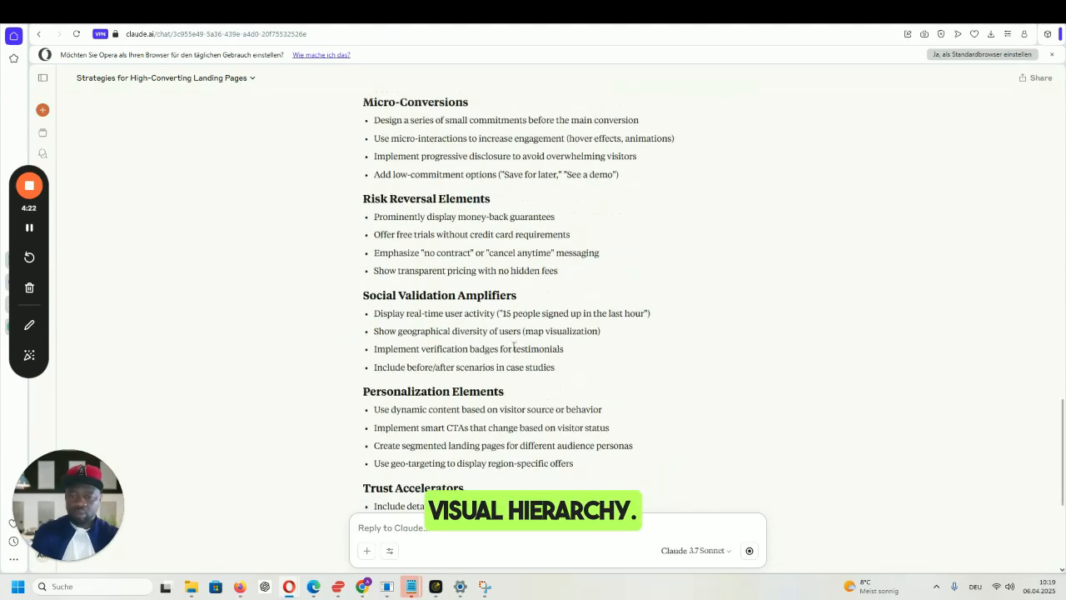
scroll(500, 327, "down", 3)
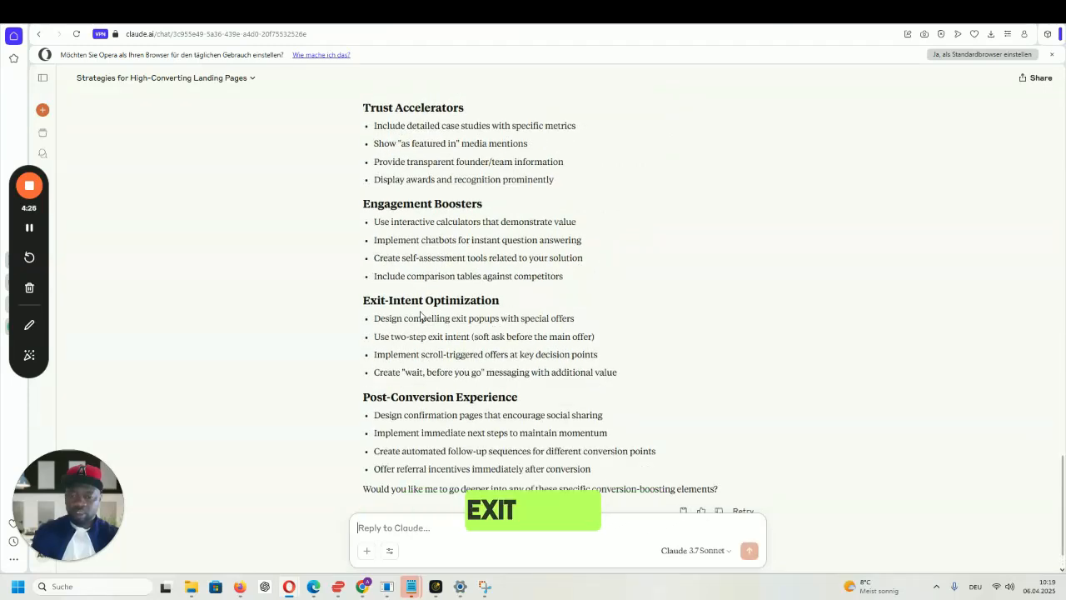
scroll(500, 321, "down", 1)
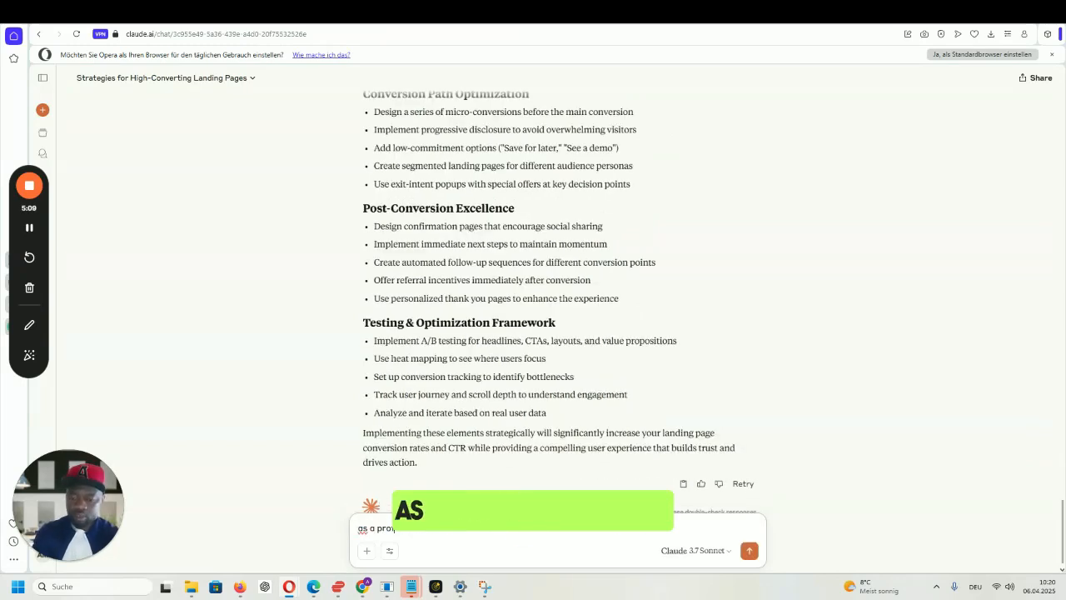
- Draft the web-designer prompt for a one-page NYC SEO expert landing page with a well-organized, linked menu
type("fessional")
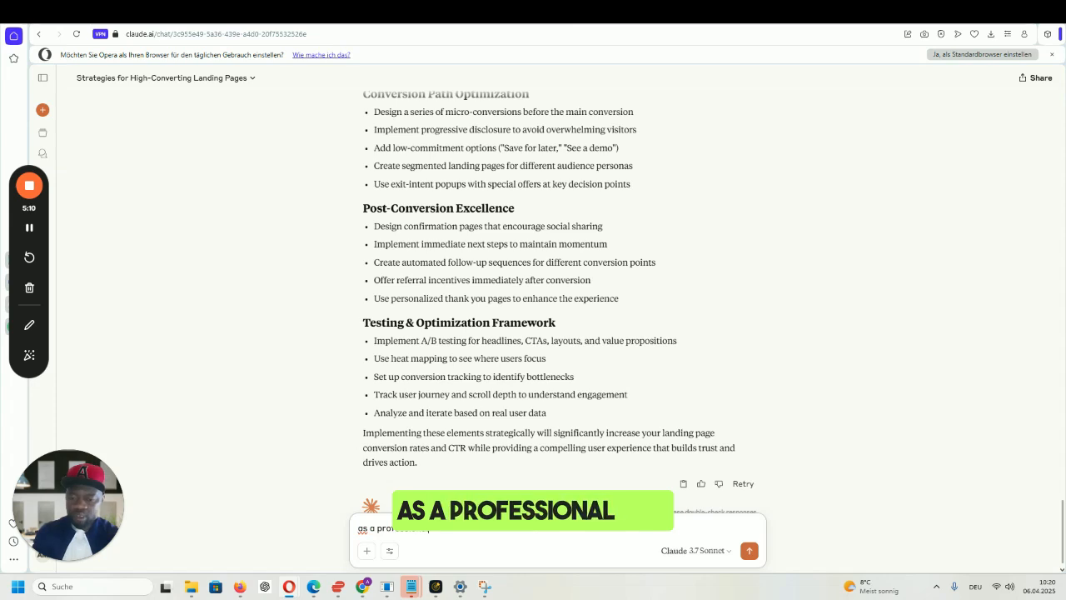
type(" web designer, ")
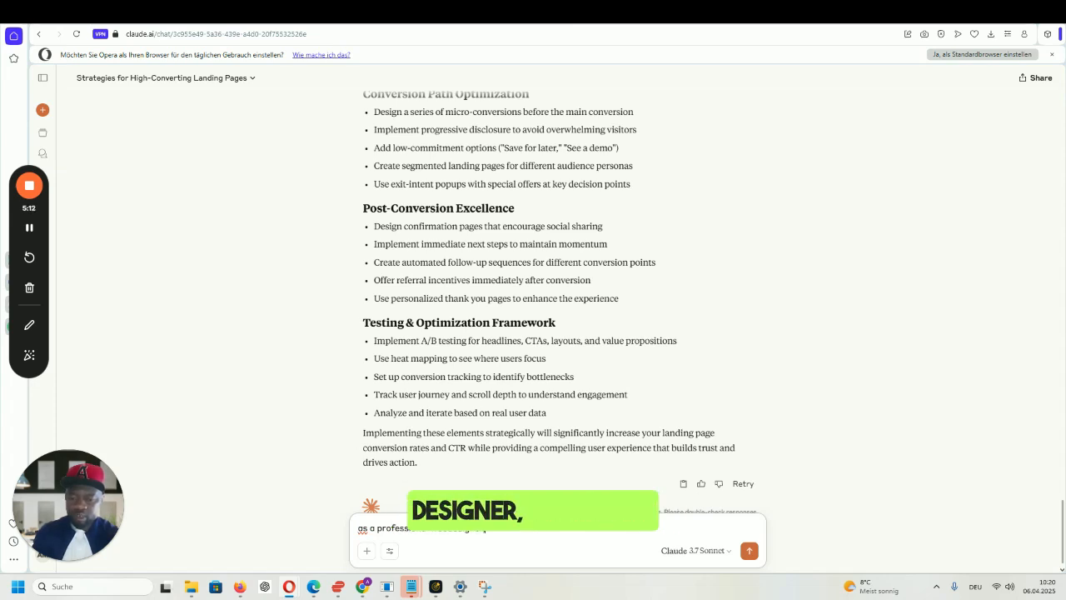
type("i want you")
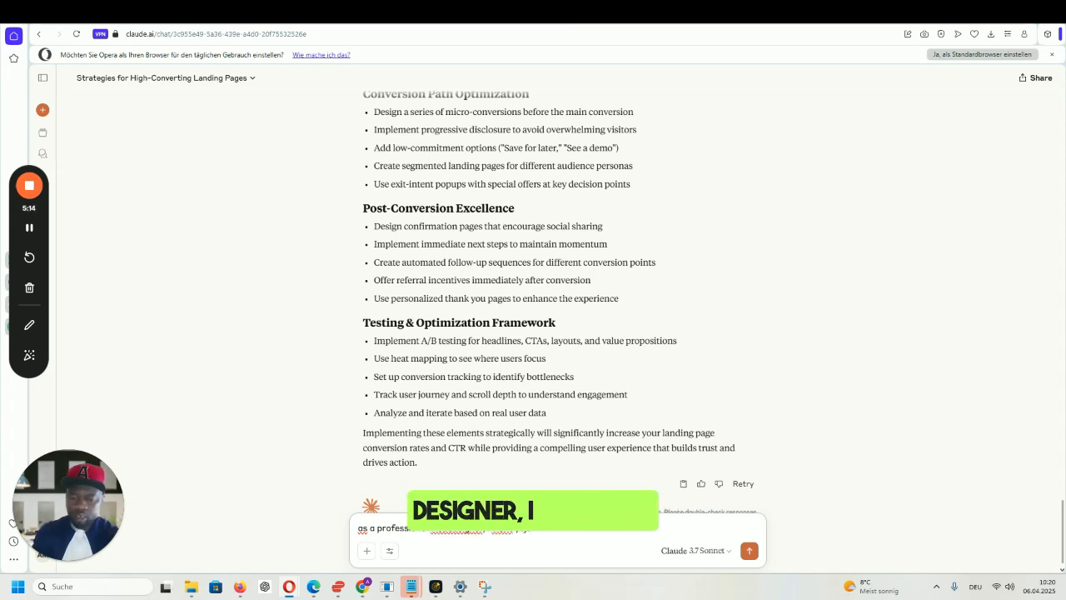
type(" to caref")
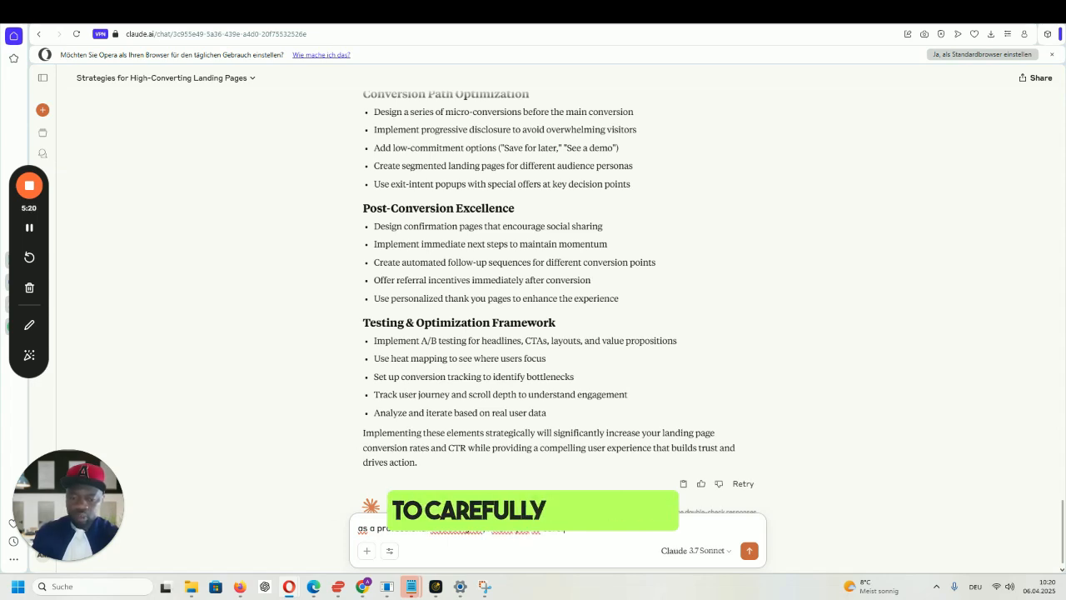
type("ully implement")
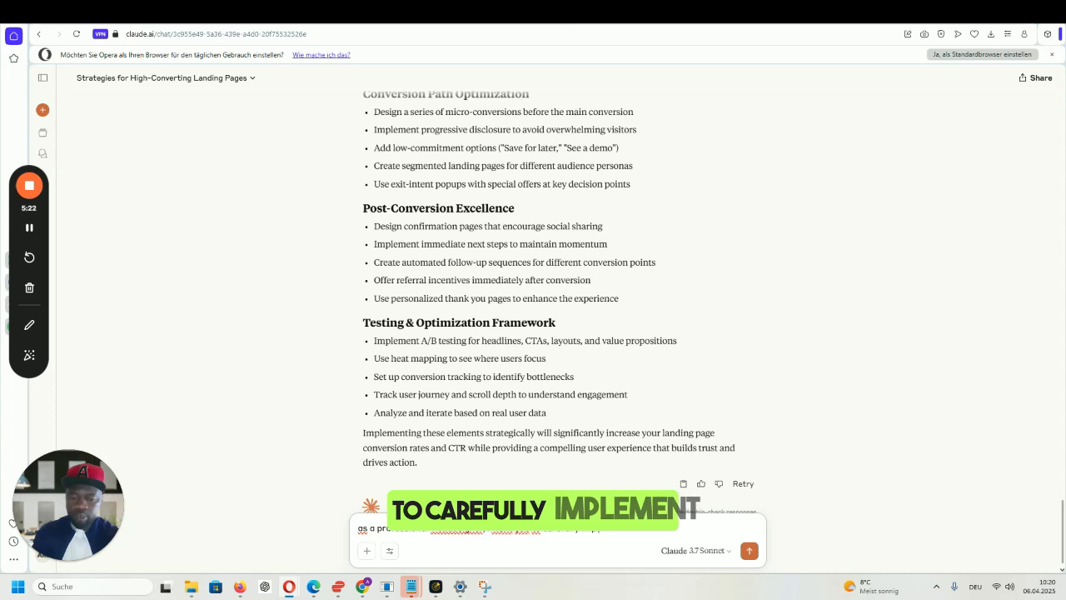
type(" the")
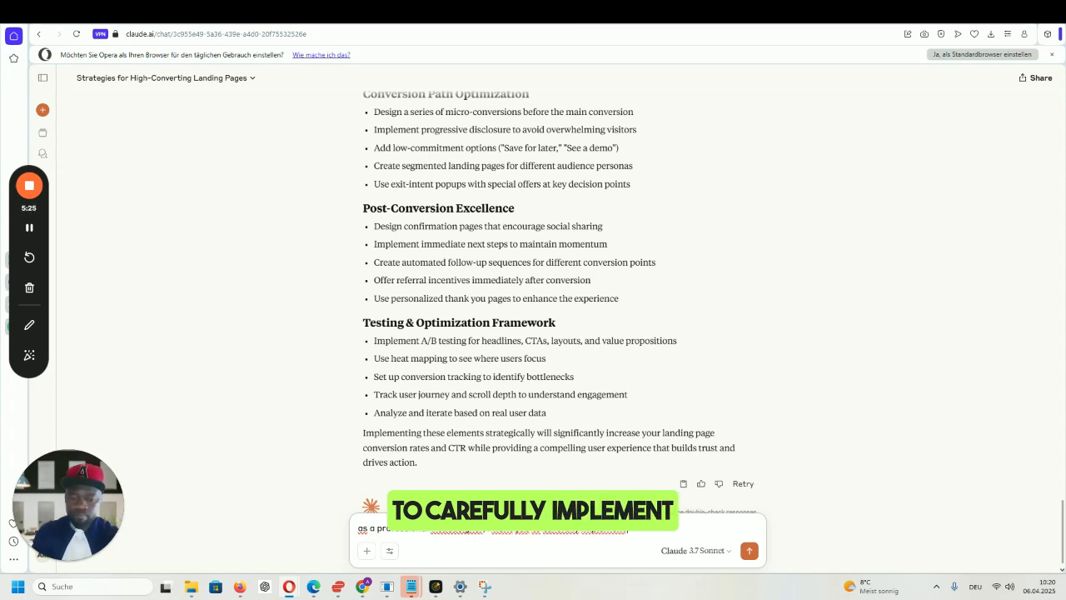
type(" instruc")
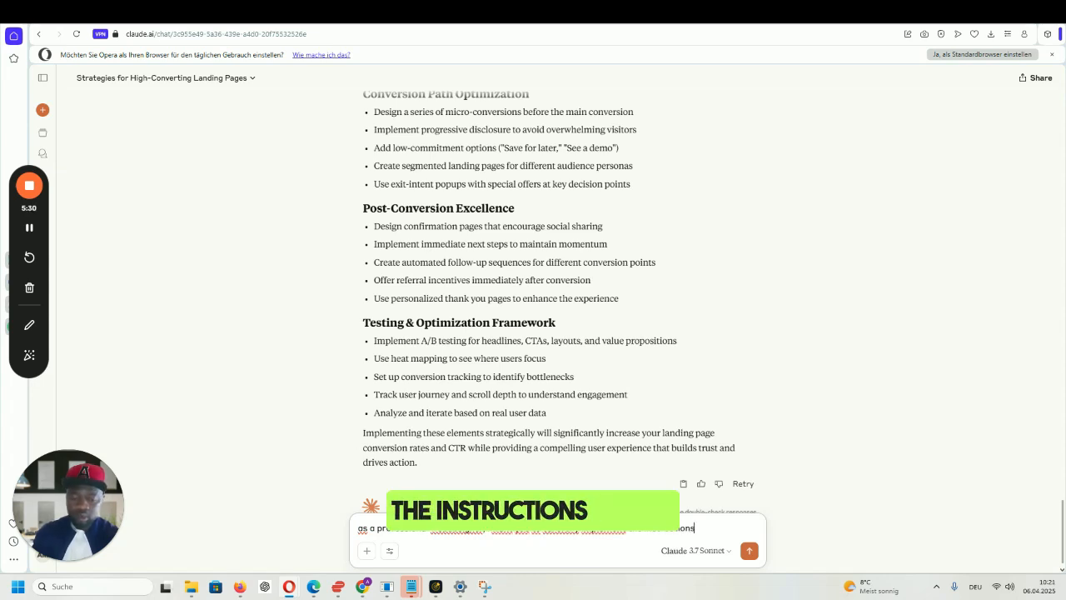
type("elow.")
key("shift+Return")
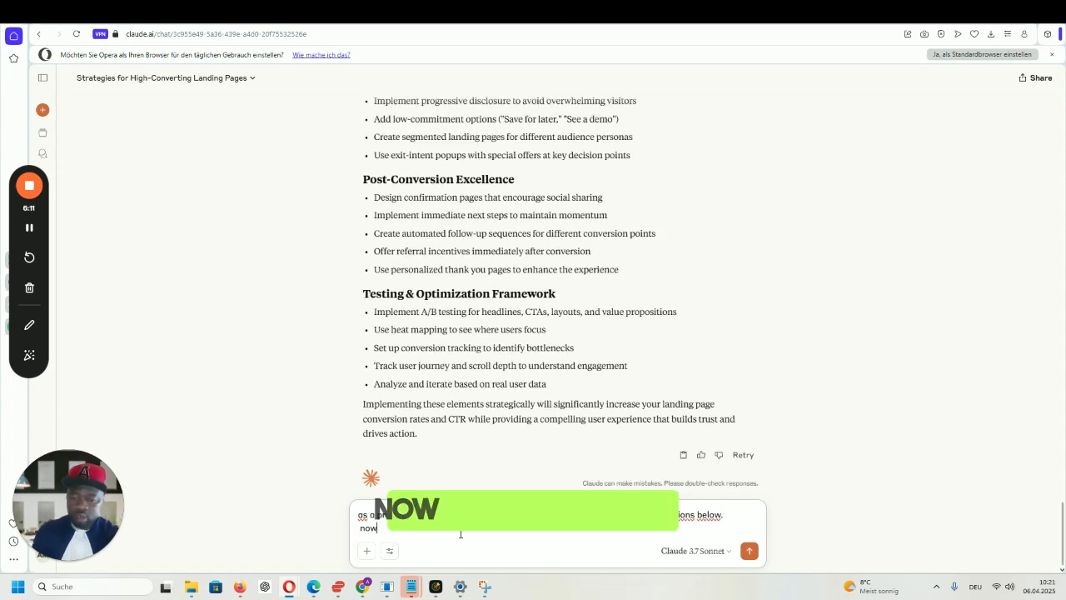
type("now carefully")
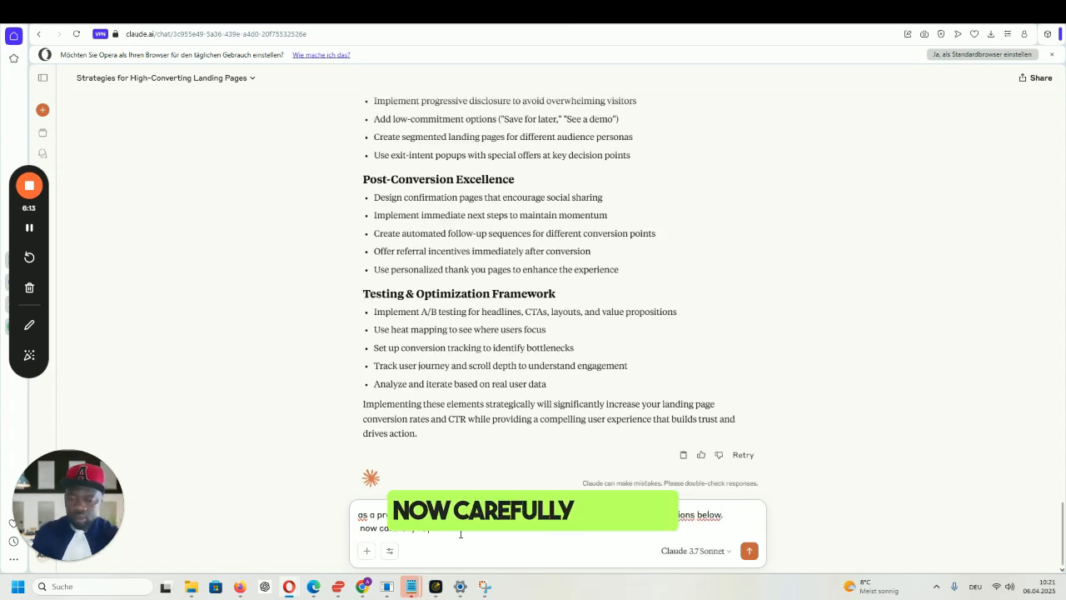
type(" follow thes")
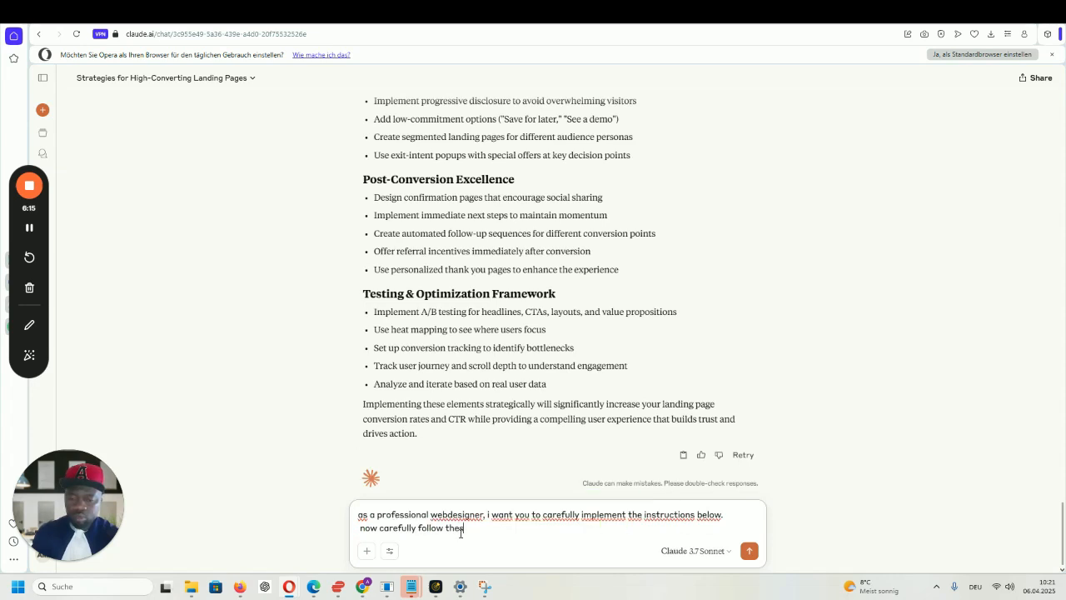
type("e instructio")
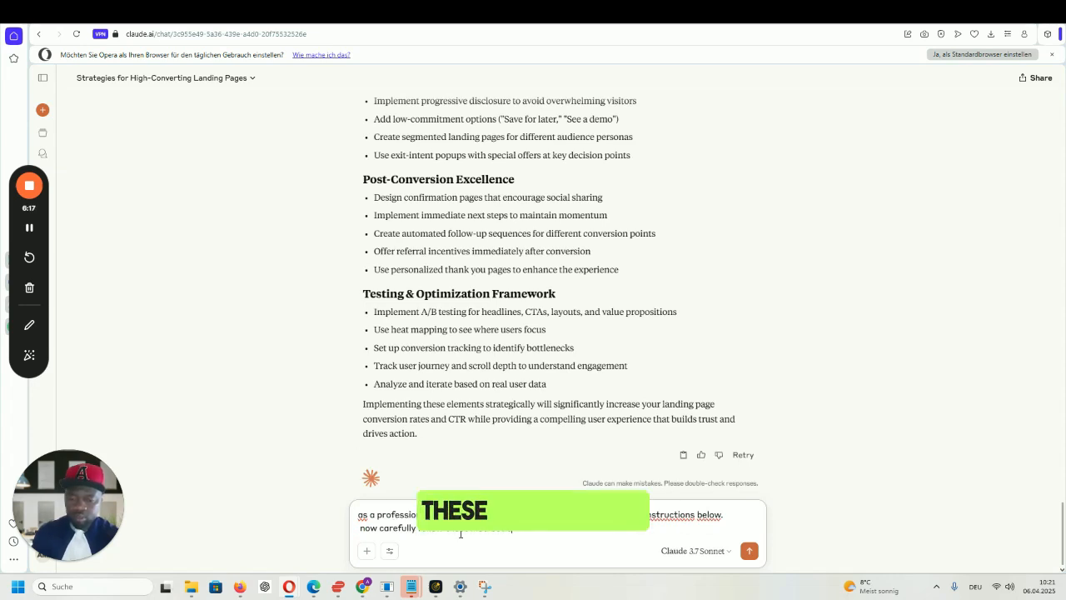
type("ns for")
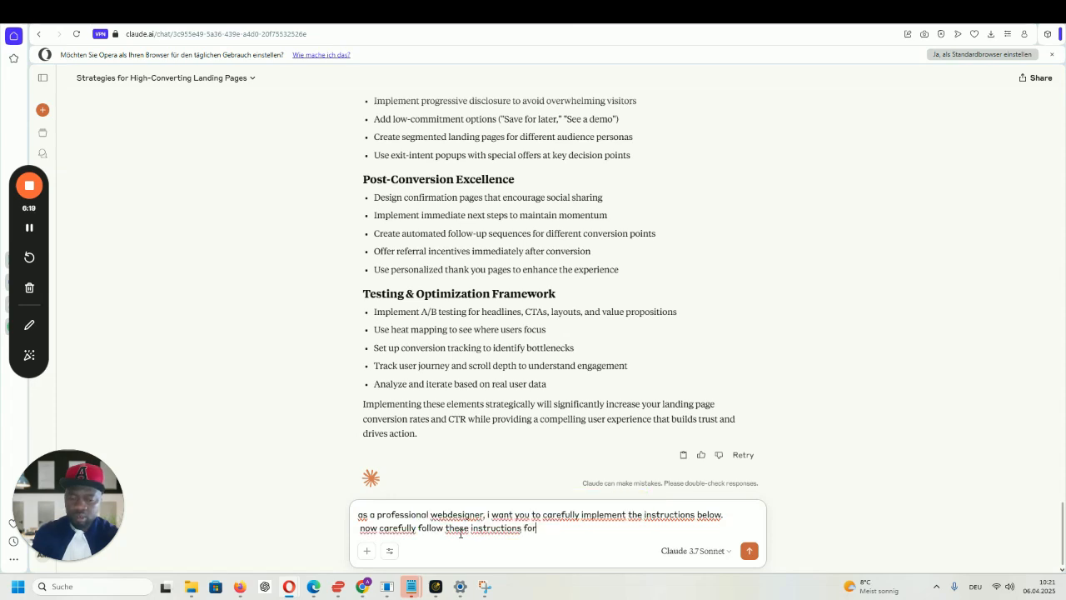
type(" the creation of")
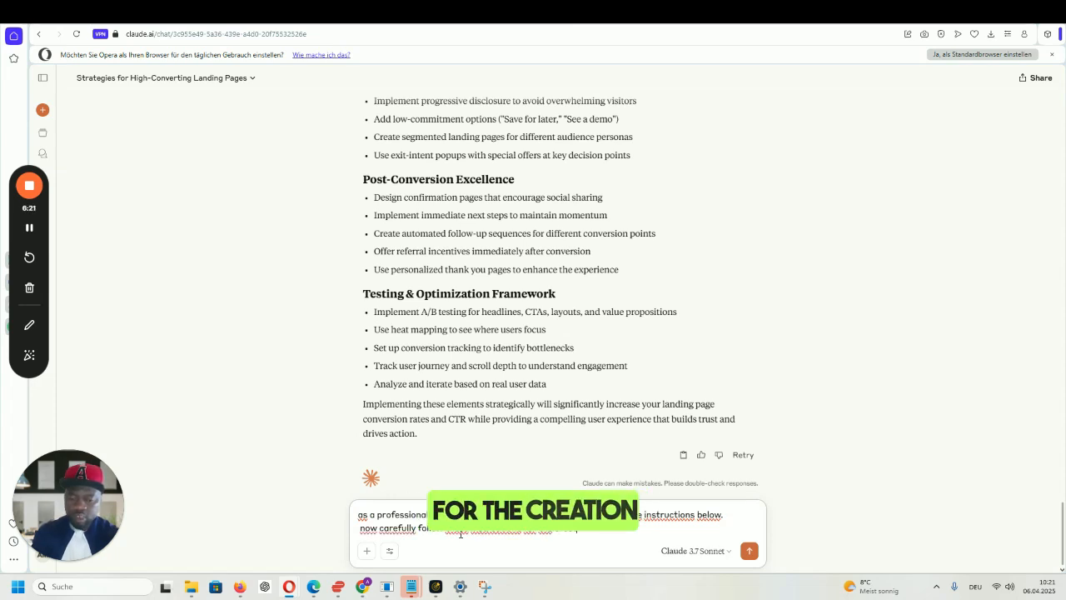
type(" the landing page. we are goin")
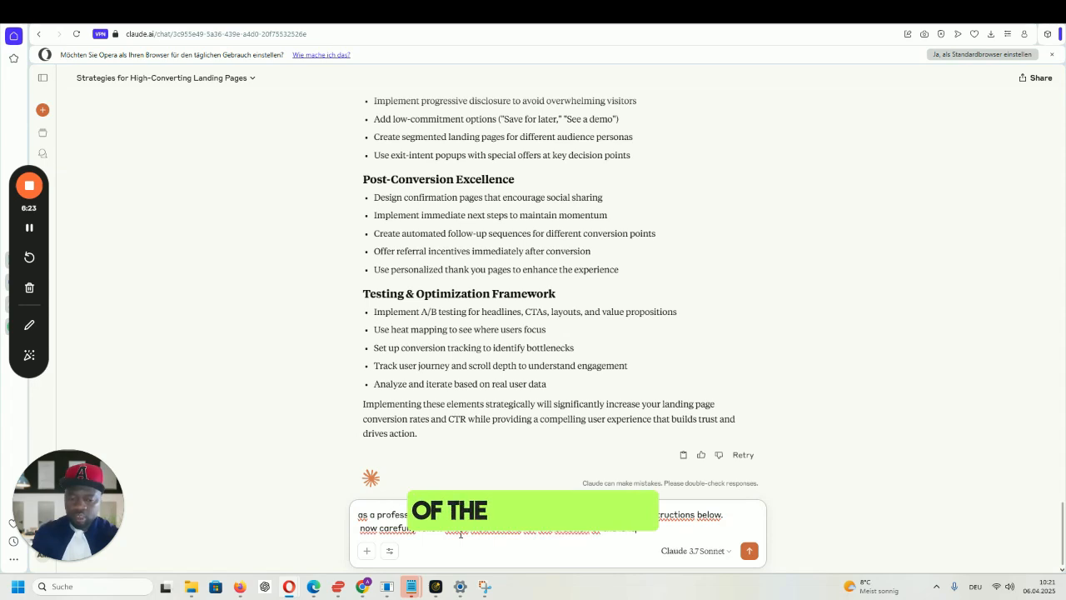
type("g to cre")
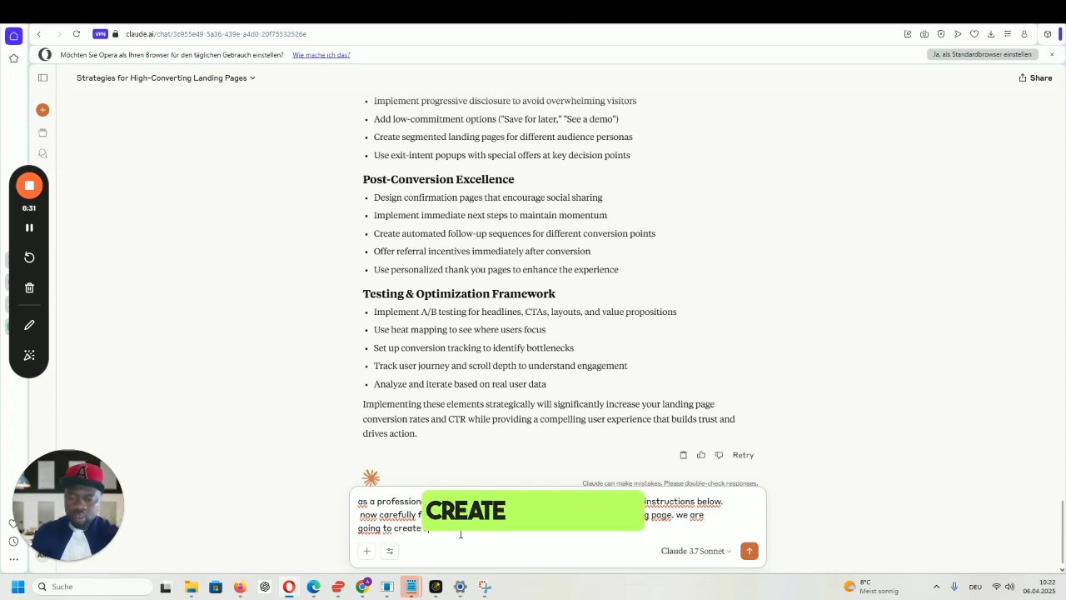
type("ate a one page landing pag")
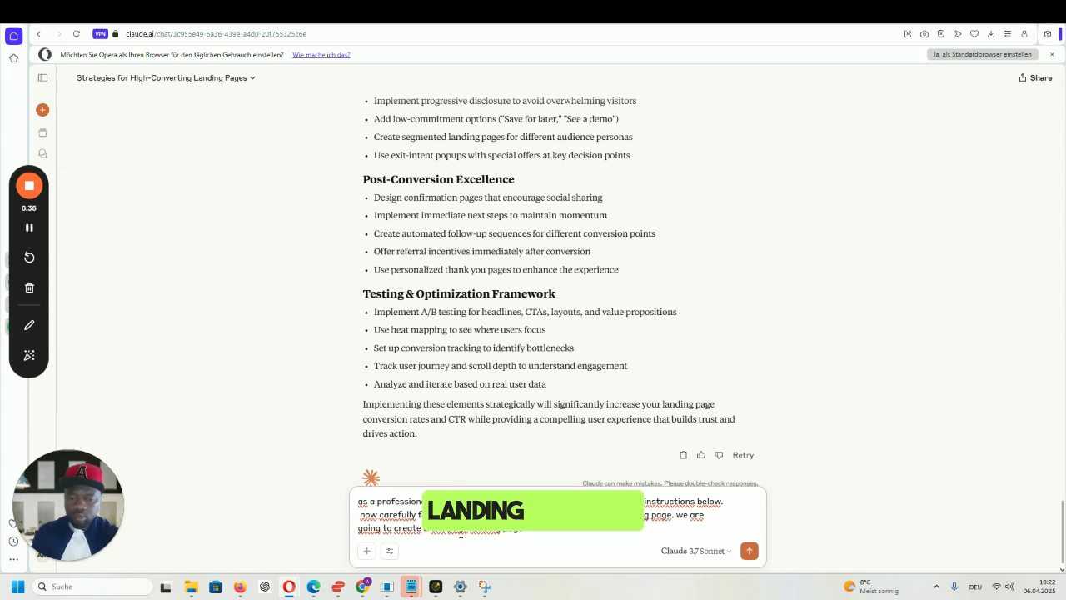
type("e")
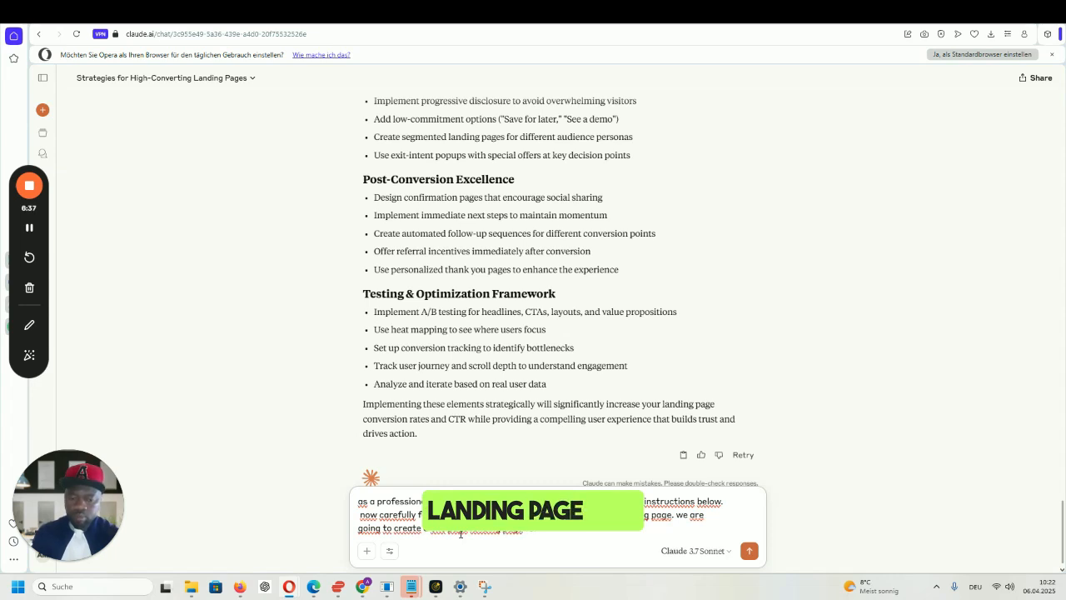
type(" for")
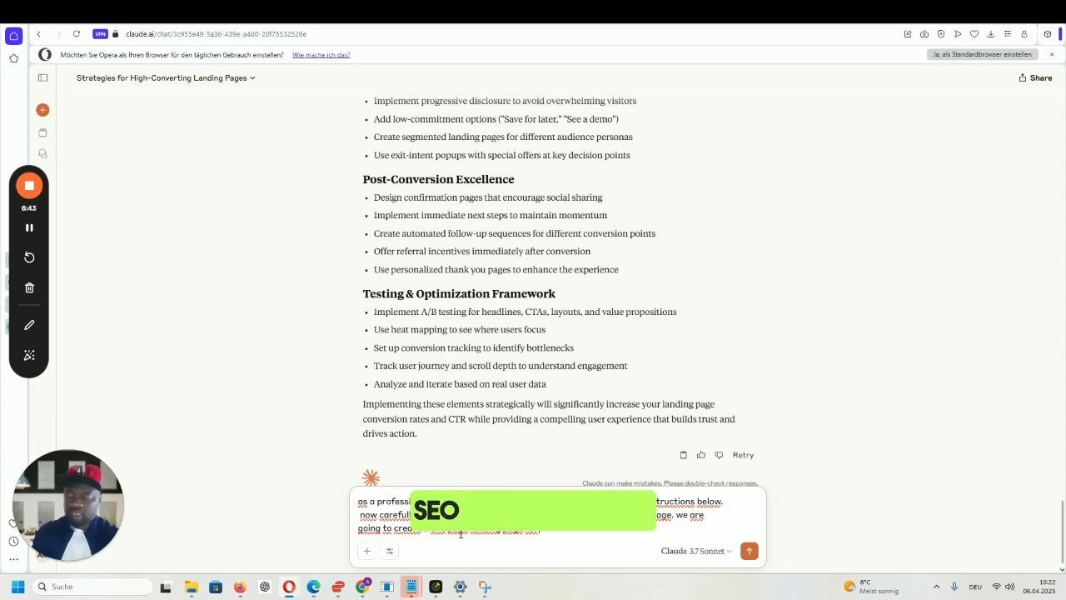
type("se")
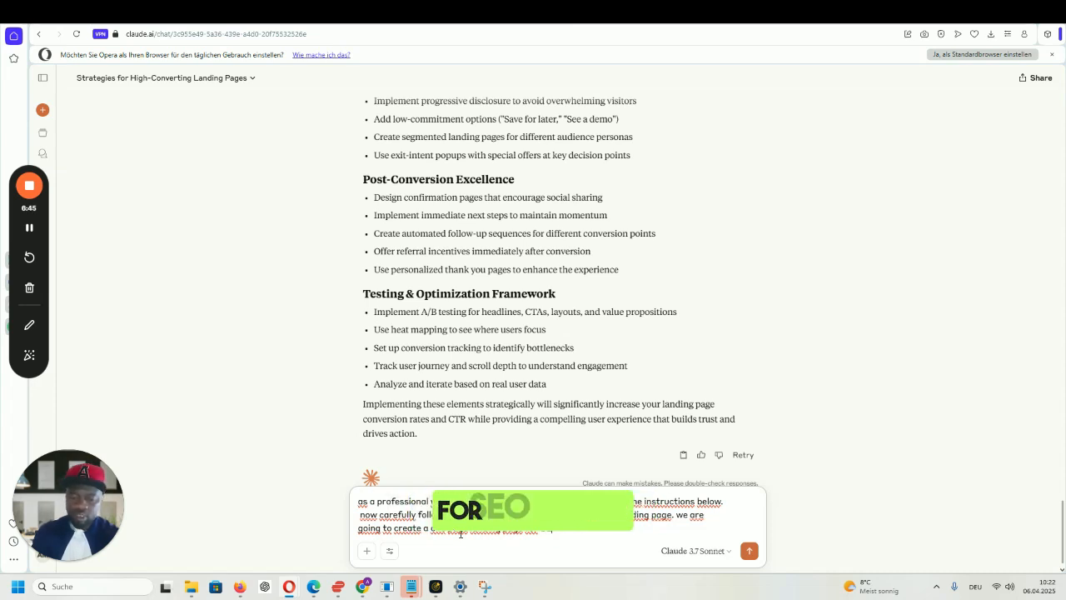
type("o")
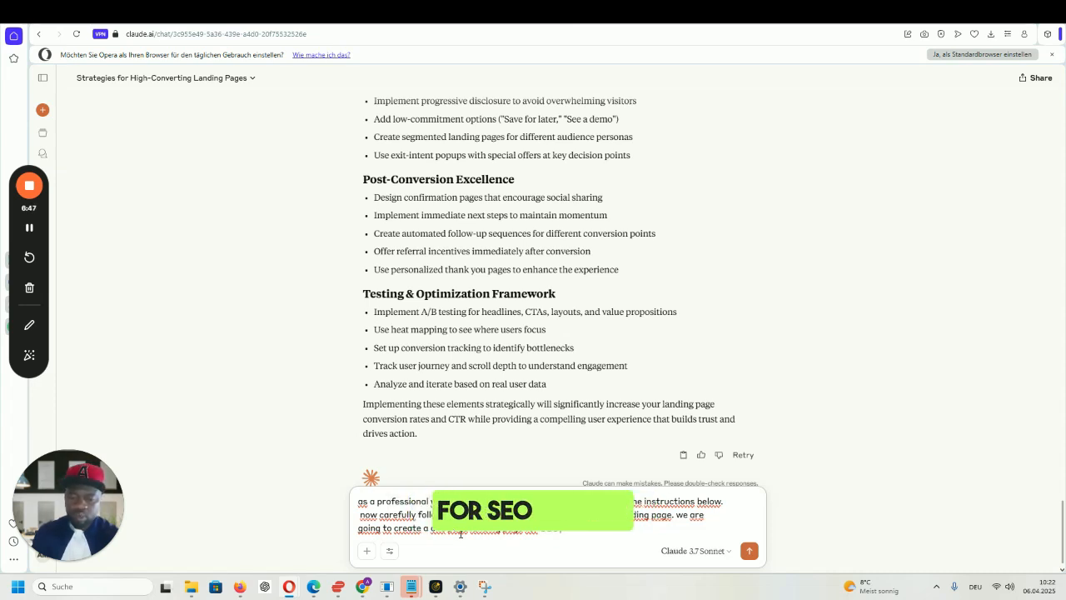
type(" expert in ")
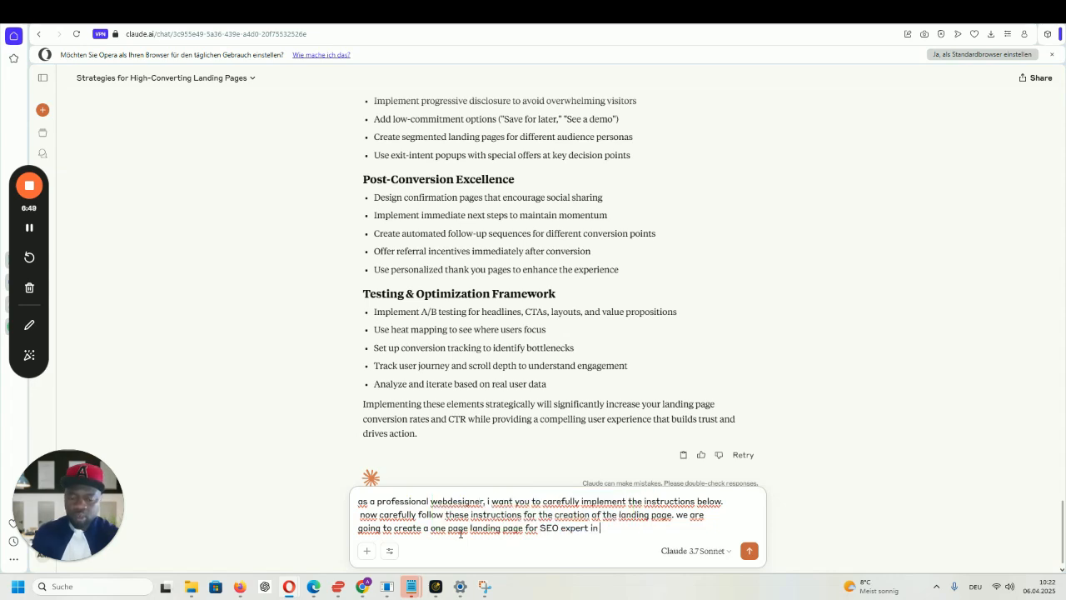
type("Ne")
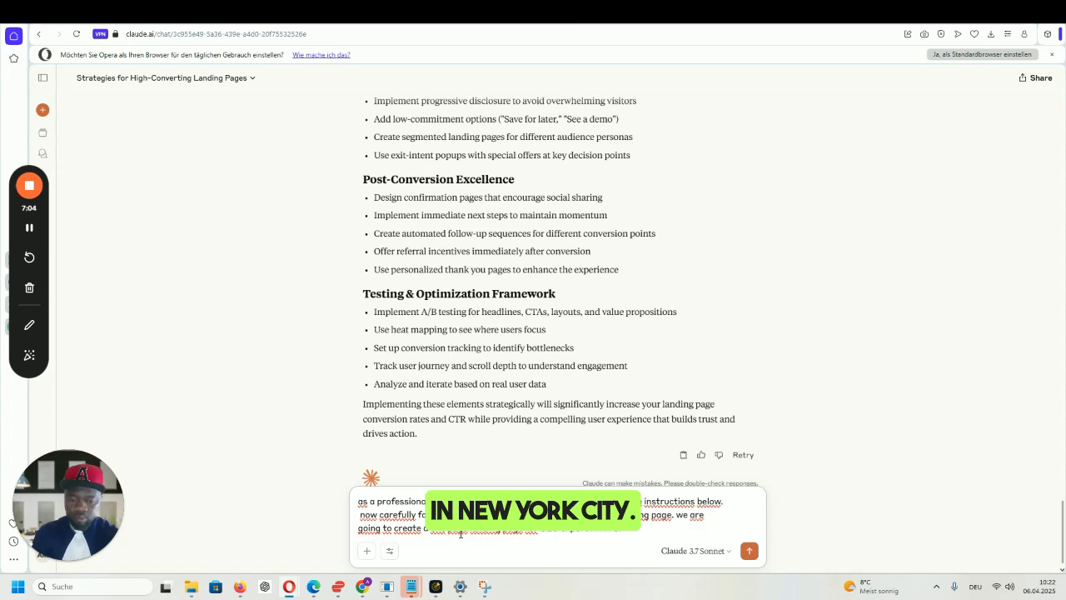
type("e sure th")
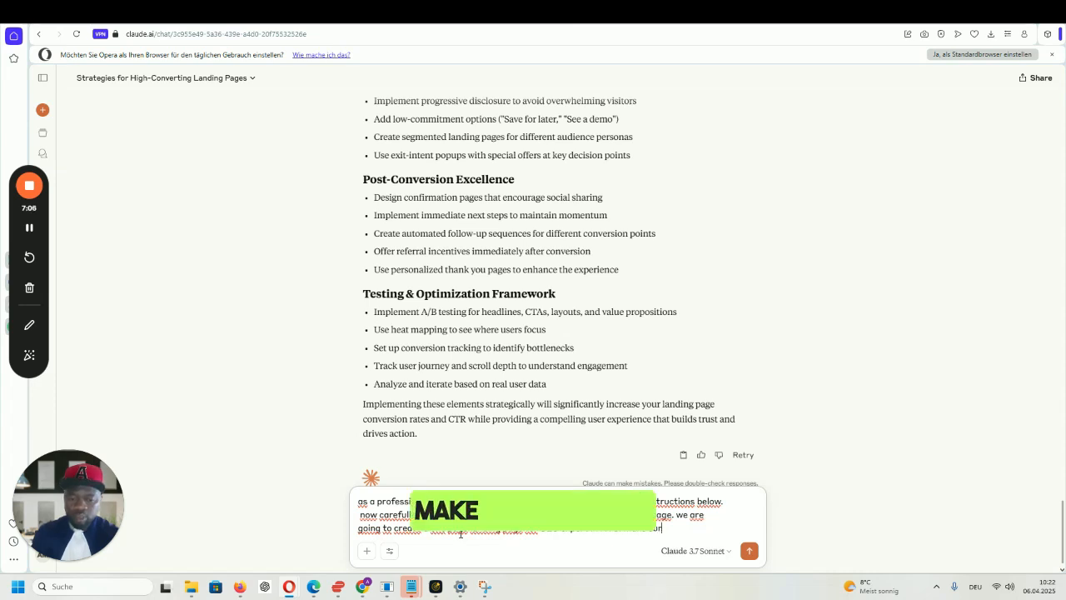
type("e menu ")
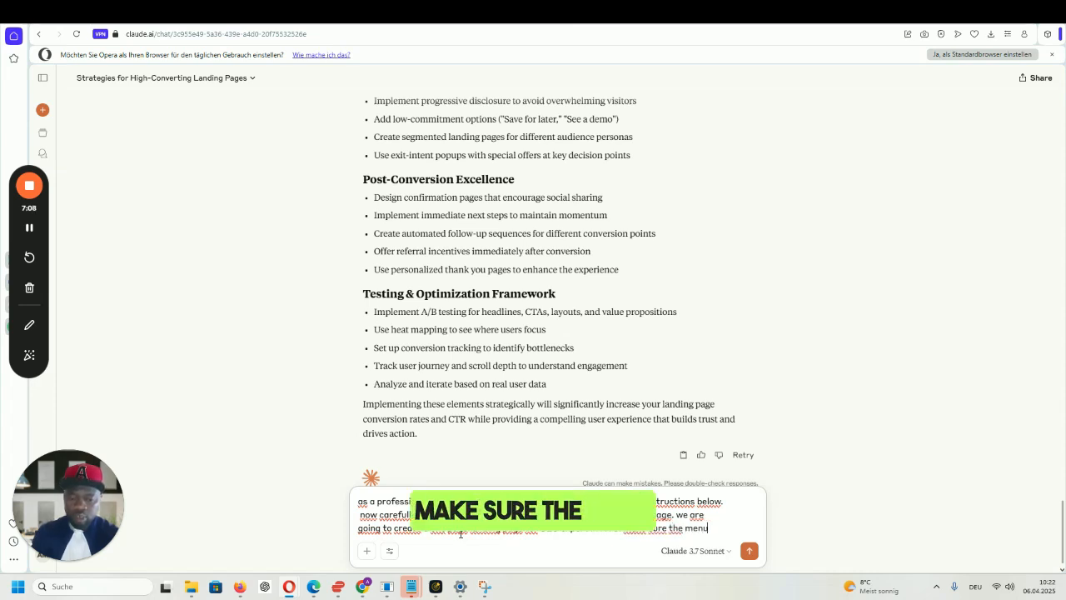
type("is well")
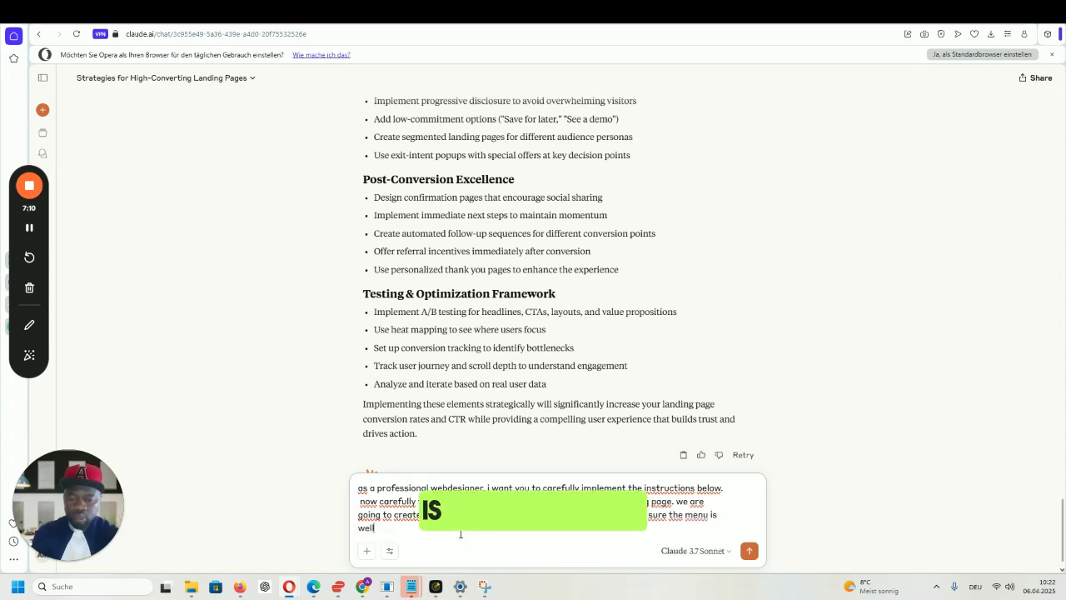
type(" organiz")
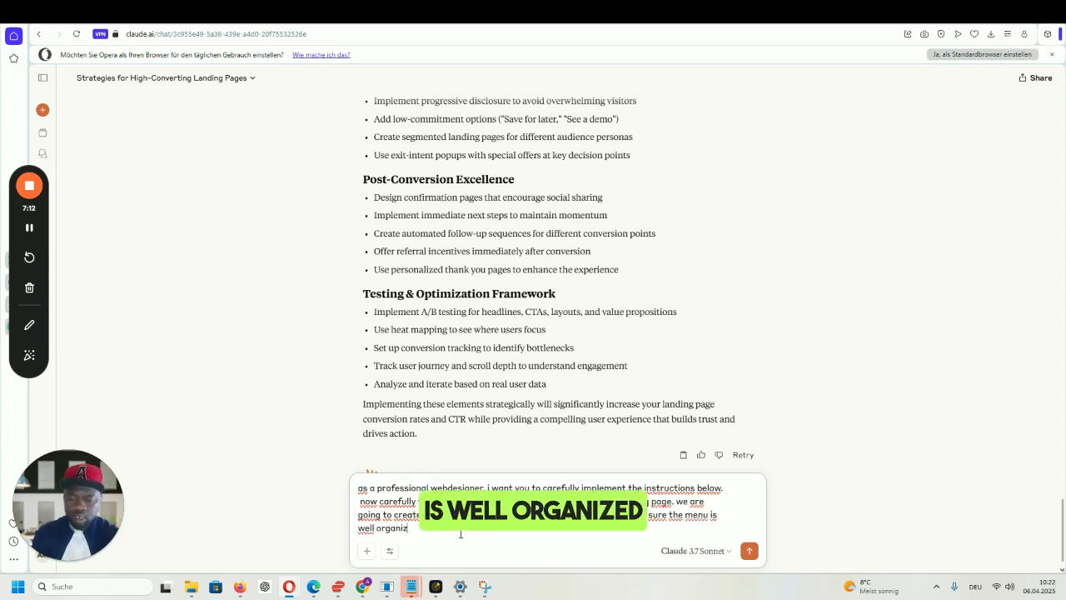
type("ed and")
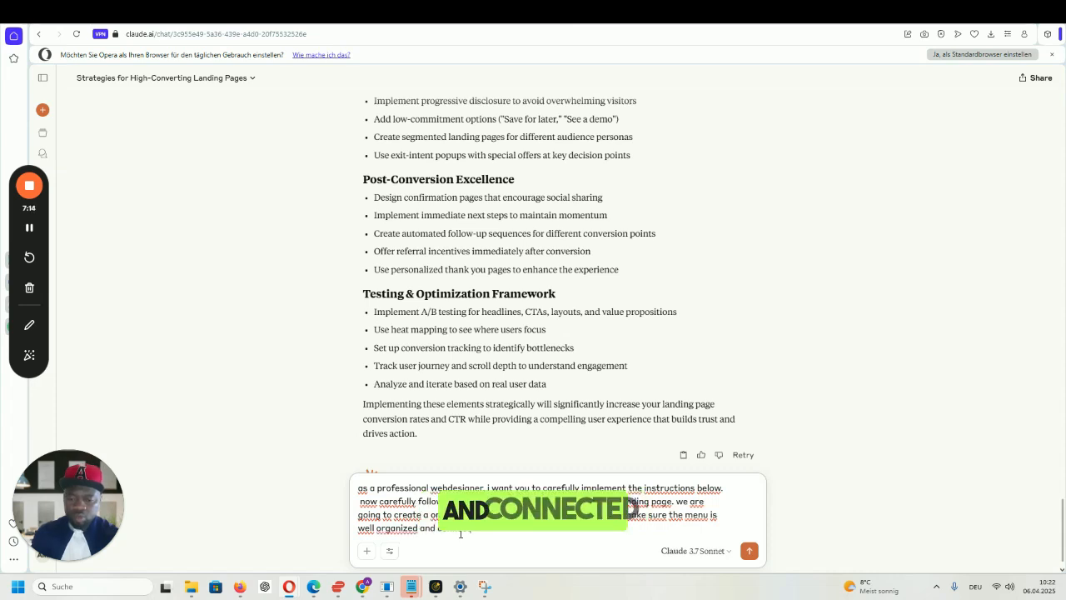
type(" connected with the right ")
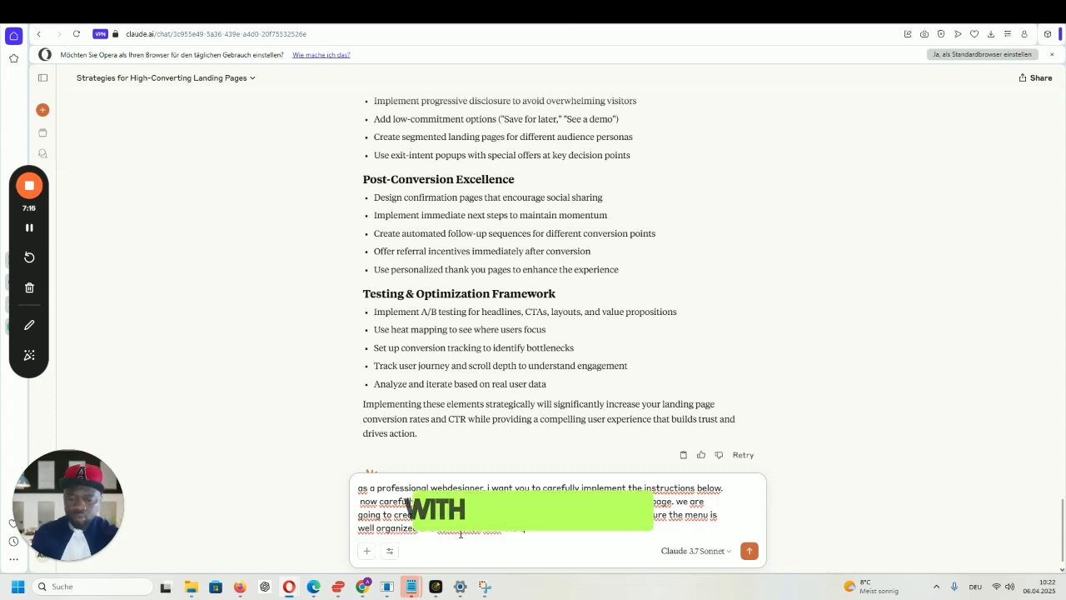
type("body within t")
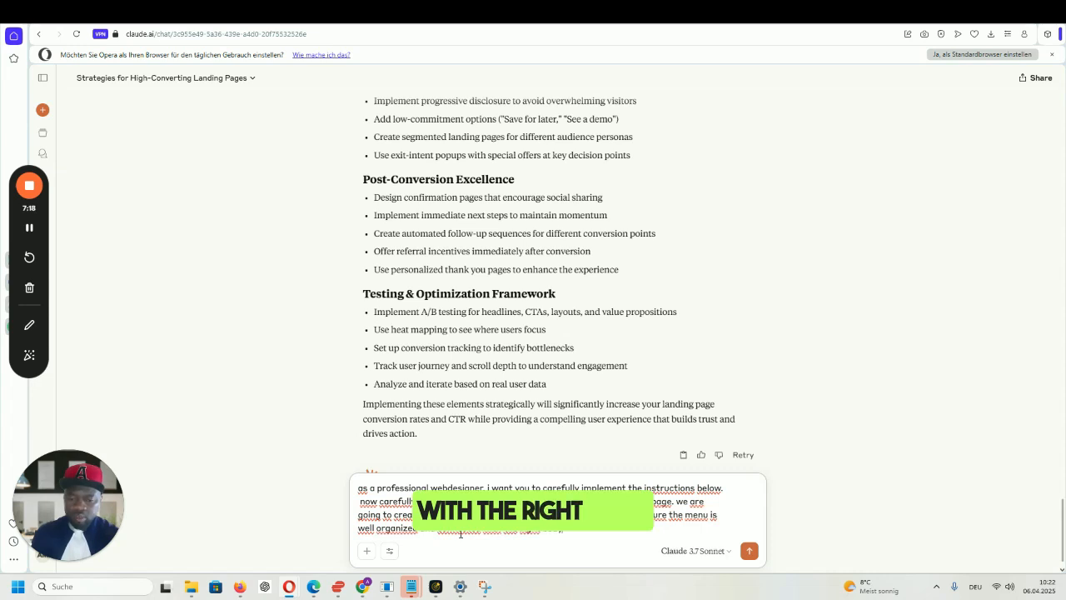
type("he page")
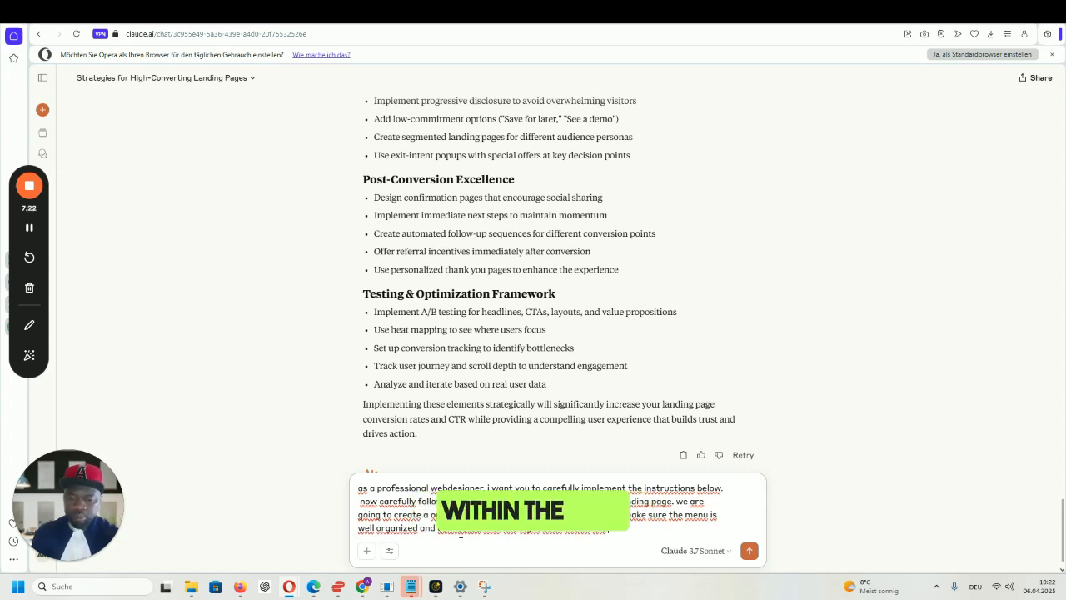
type(" and the c")
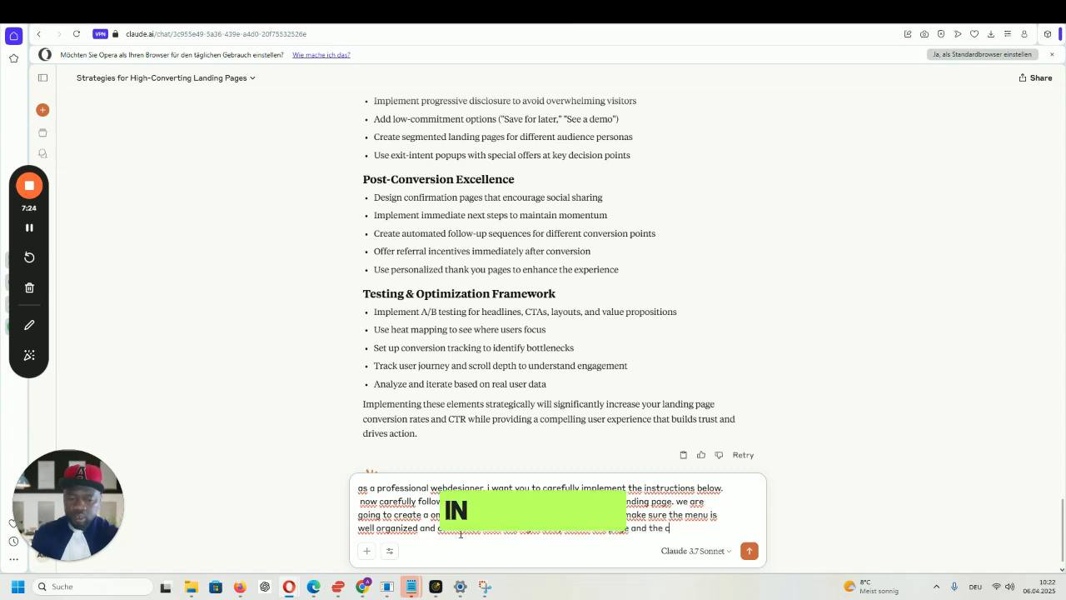
type("ontent. the website")
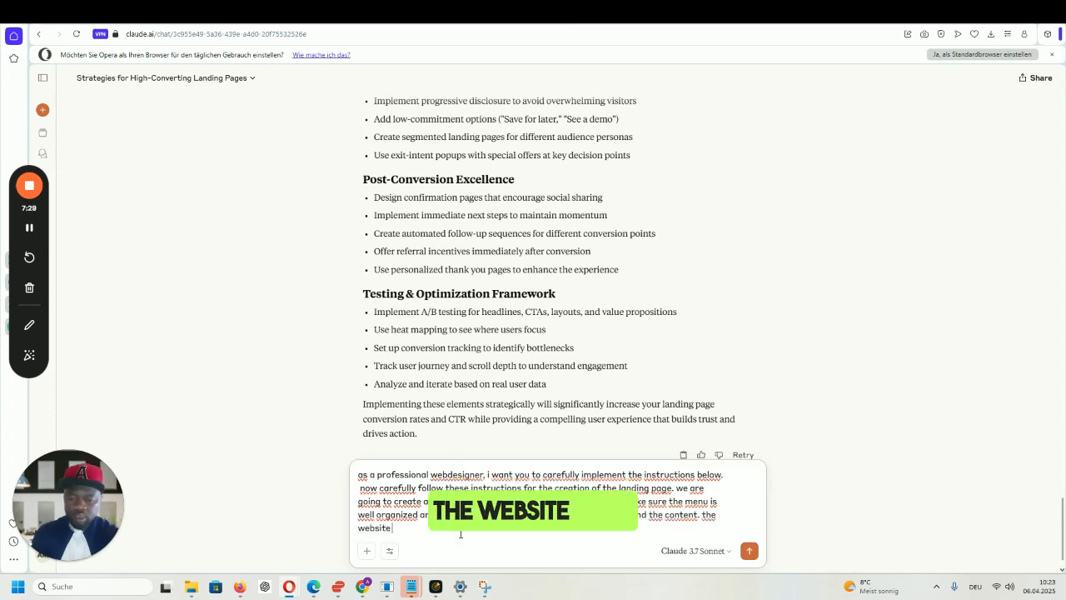
type(" HT")
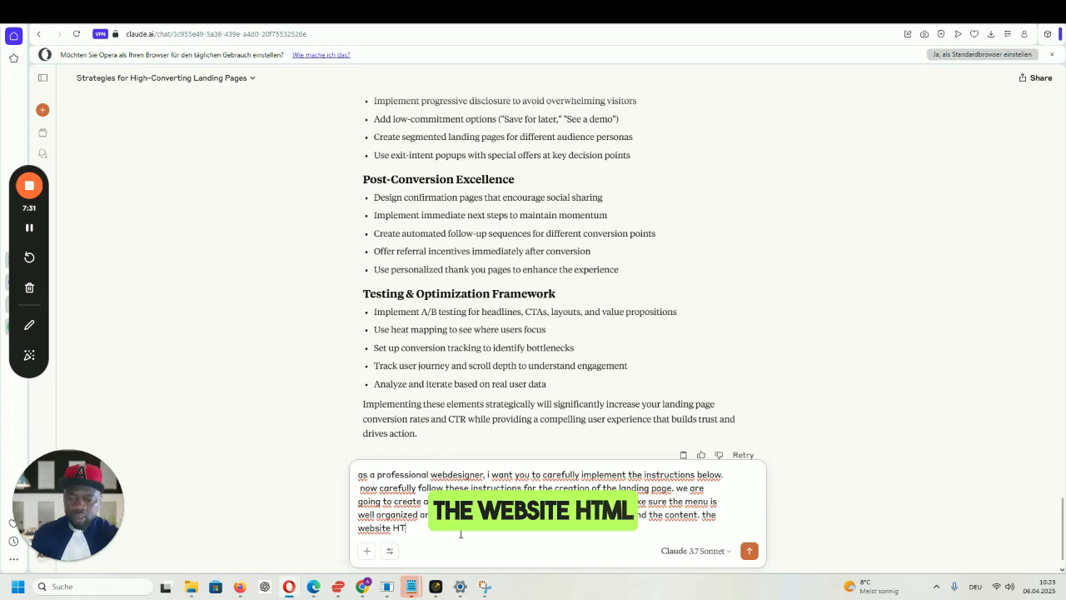
type("ML must b")
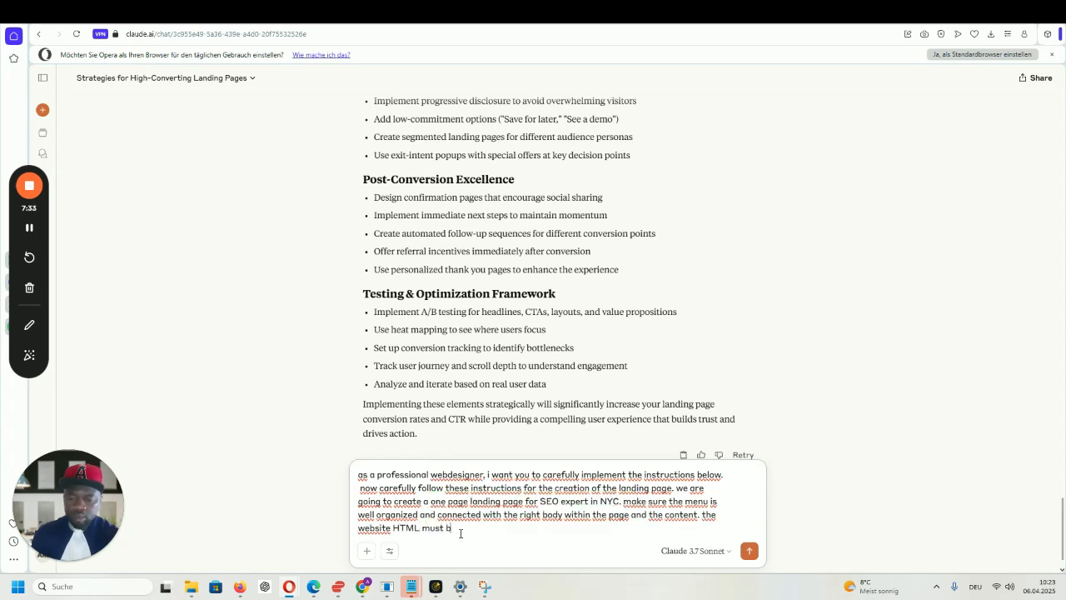
type("e")
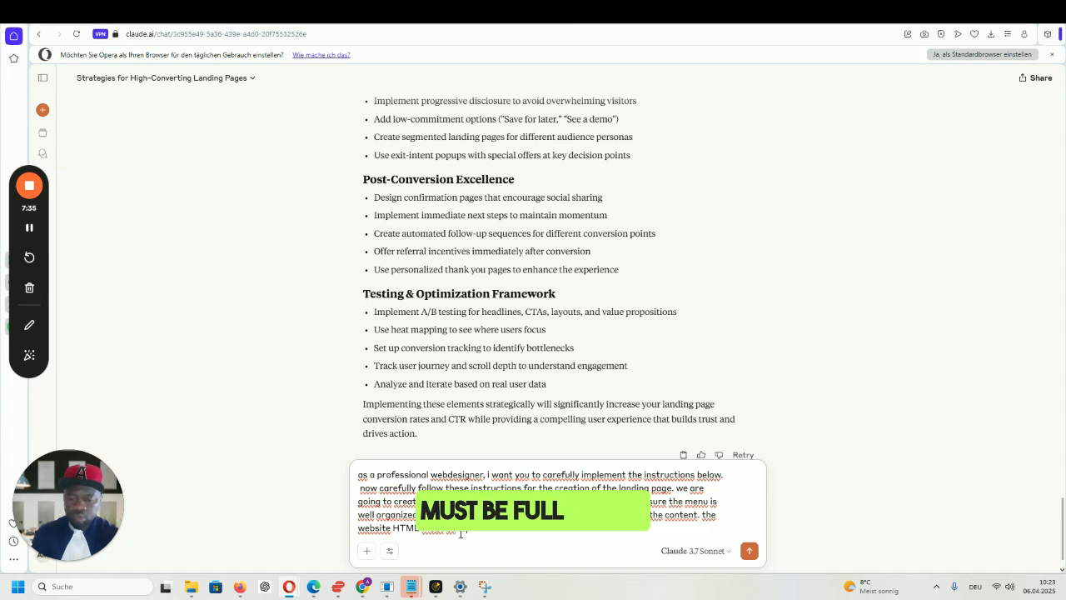
type(" full in one single sc")
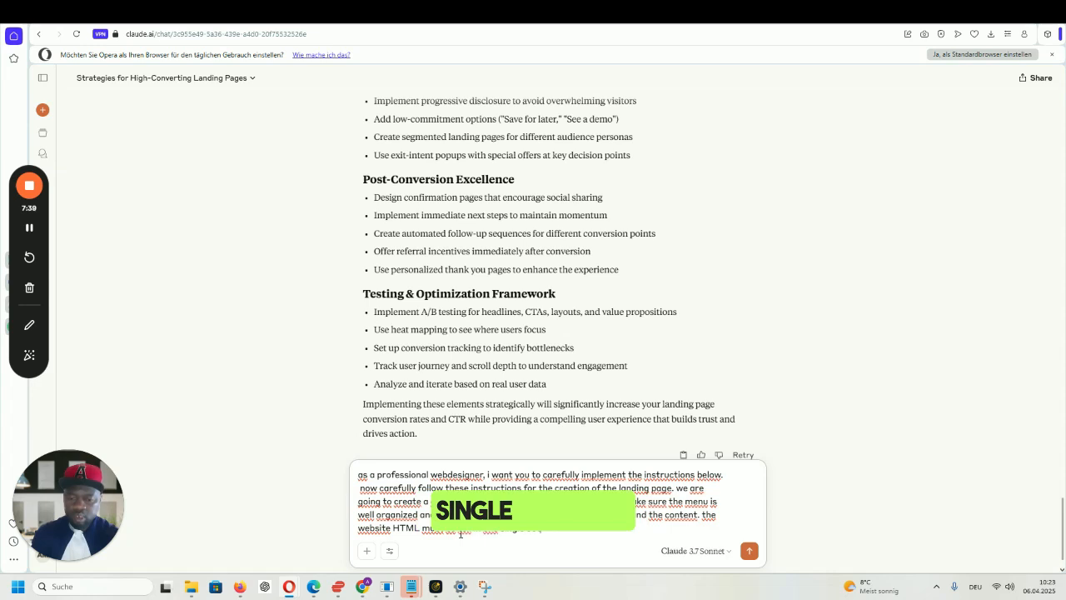
type("come")
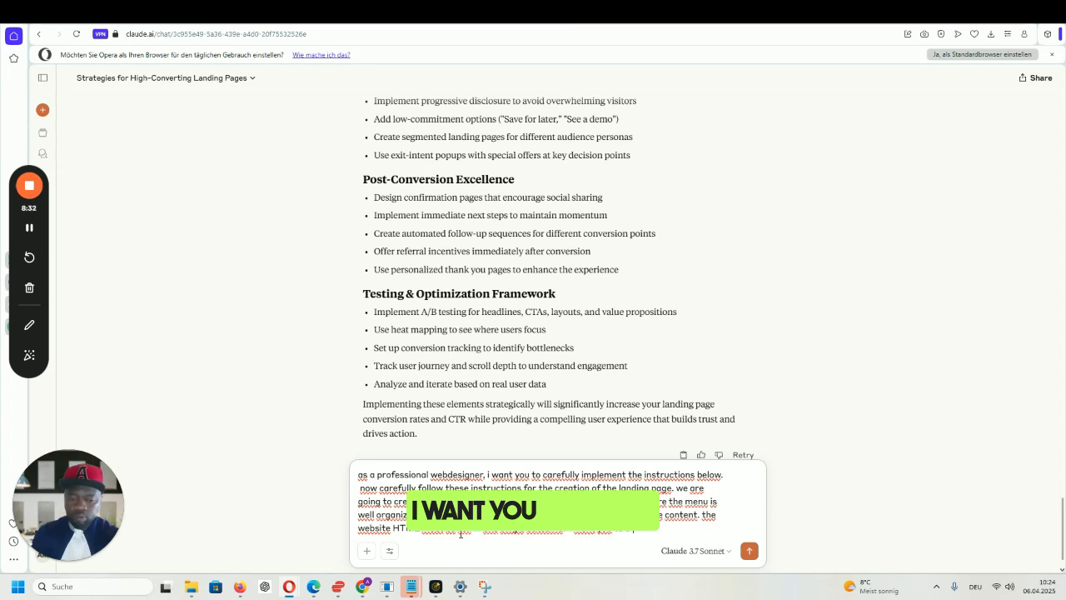
- Add a professional responsive hero with a 3D animated image and text, plus flippable cards, to the prompt
type("ate a ver")
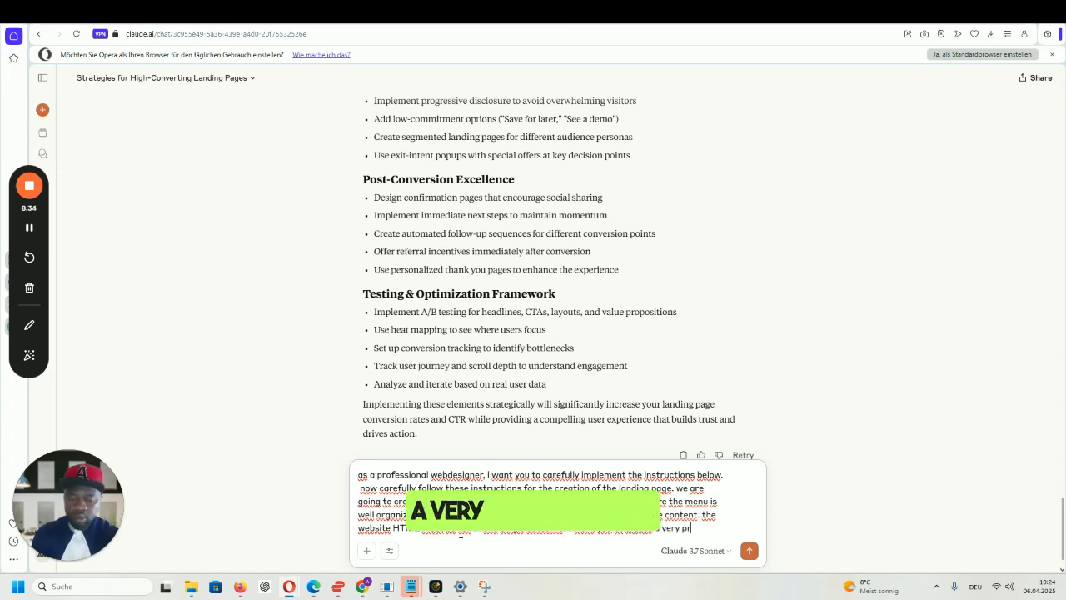
type("y professional hero")
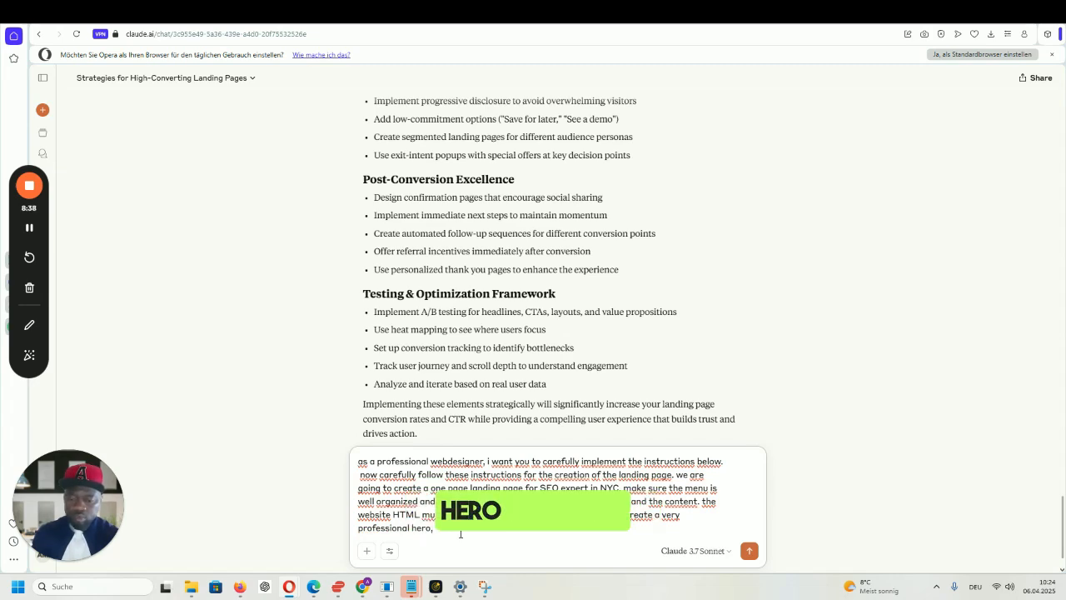
type(", with well design")
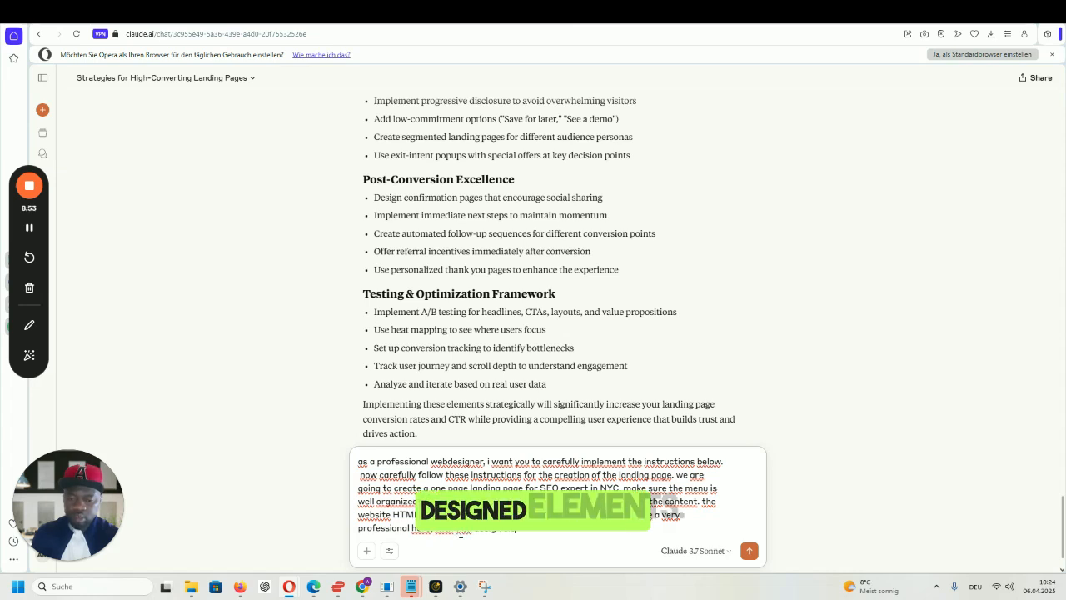
type("ents, include responsive elements, add nice features, the ")
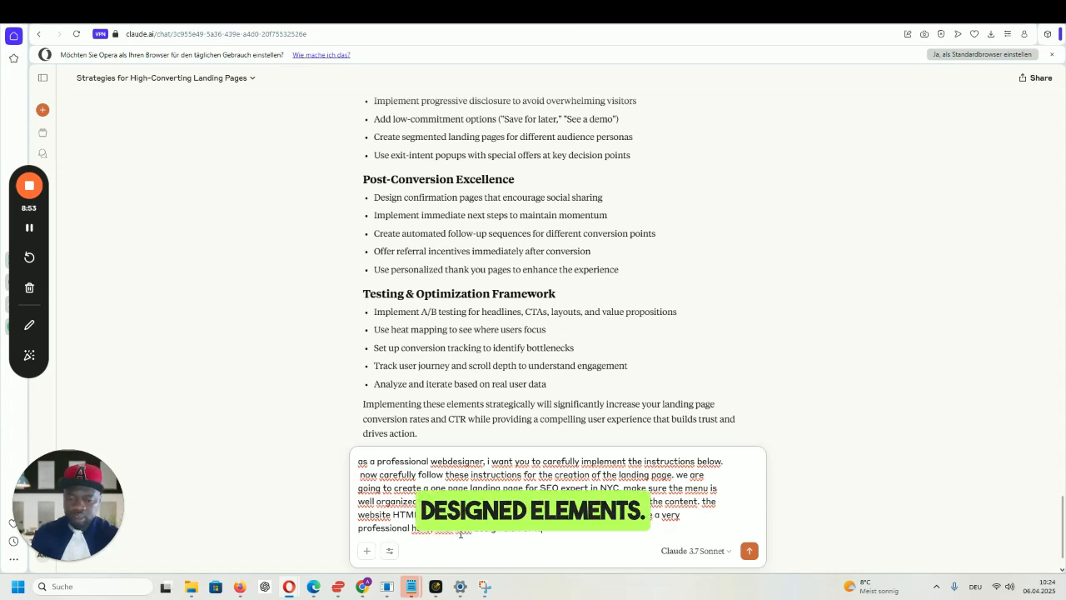
type("hero must have a")
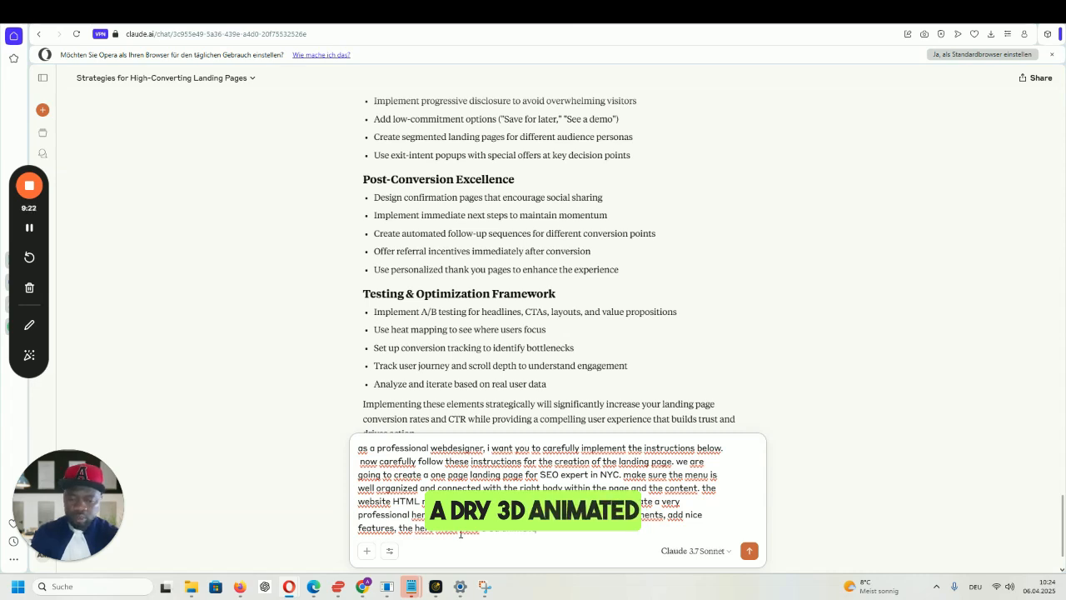
type("3D animated image, ")
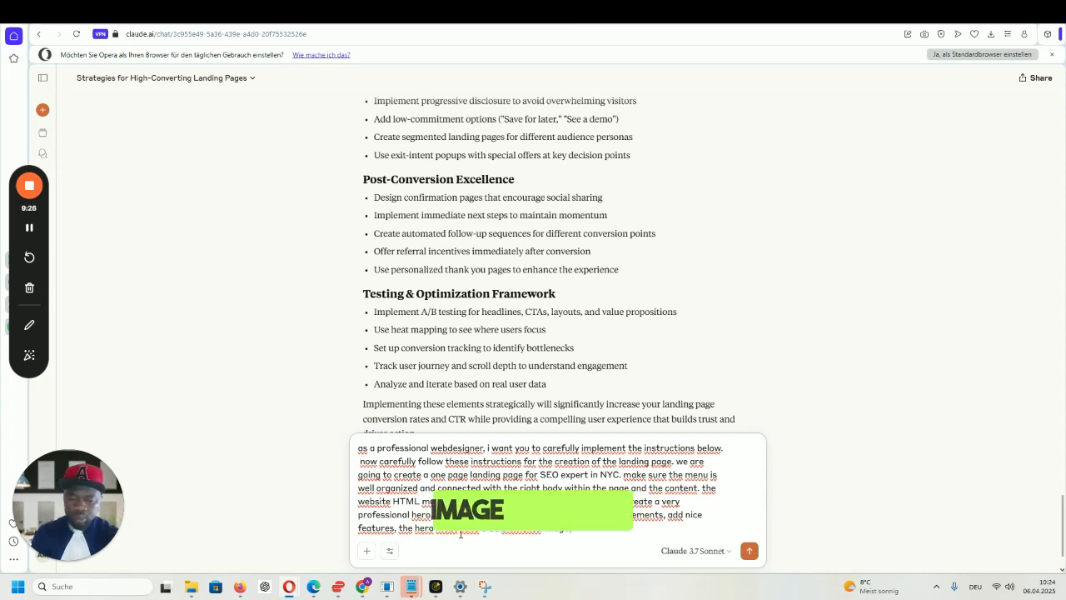
type("with text.")
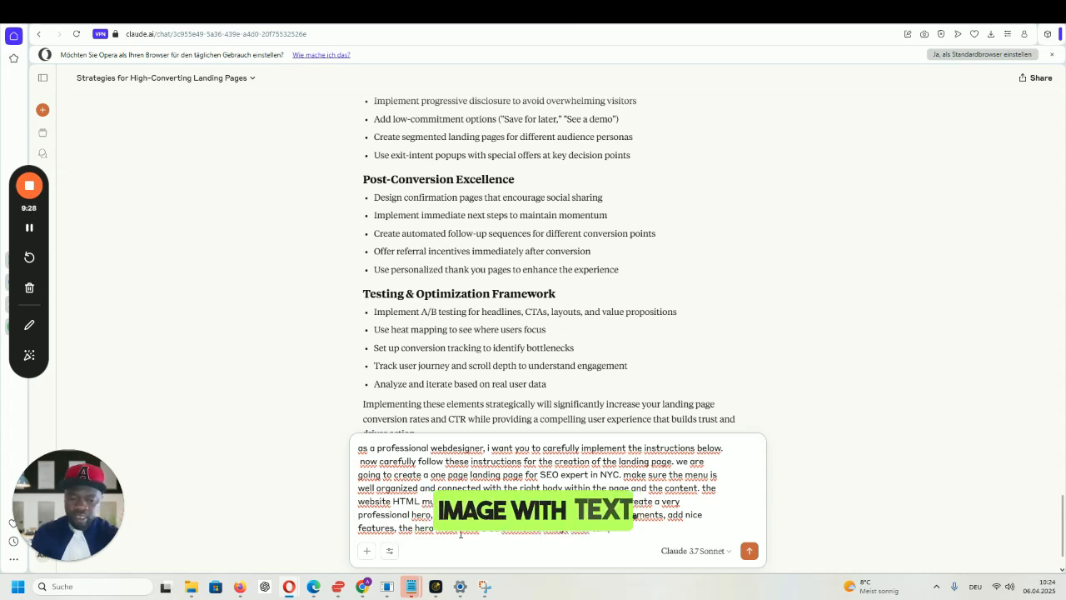
type("make sure the cards")
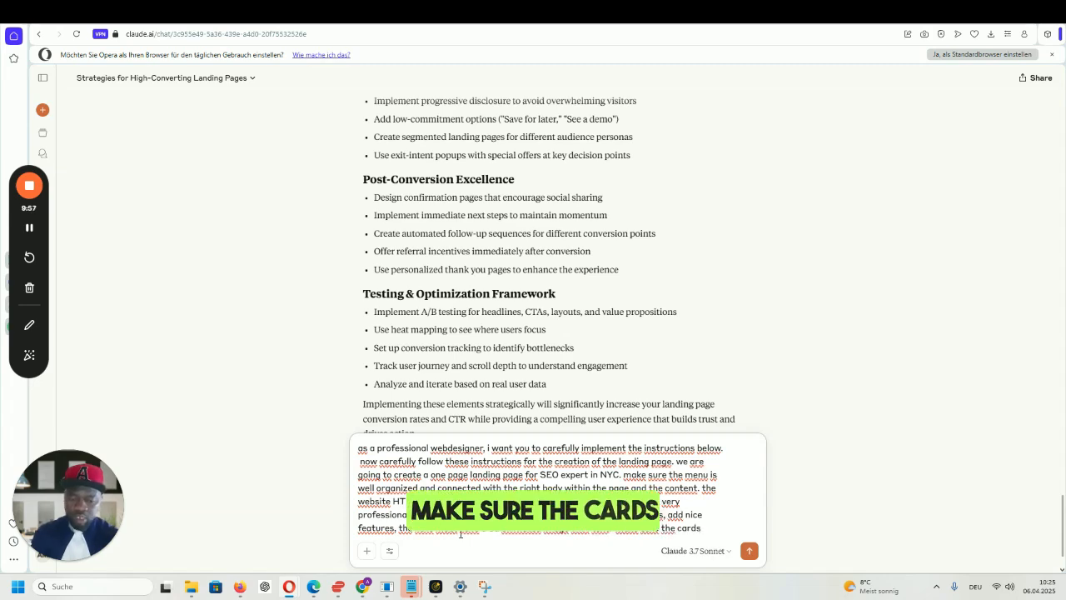
type(" are")
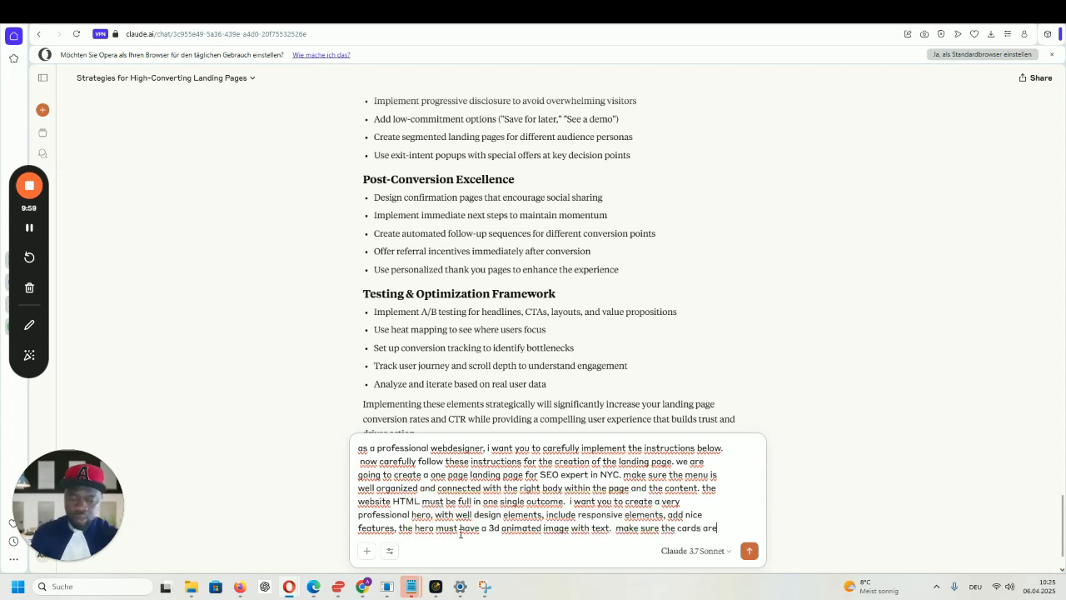
type(" flippable")
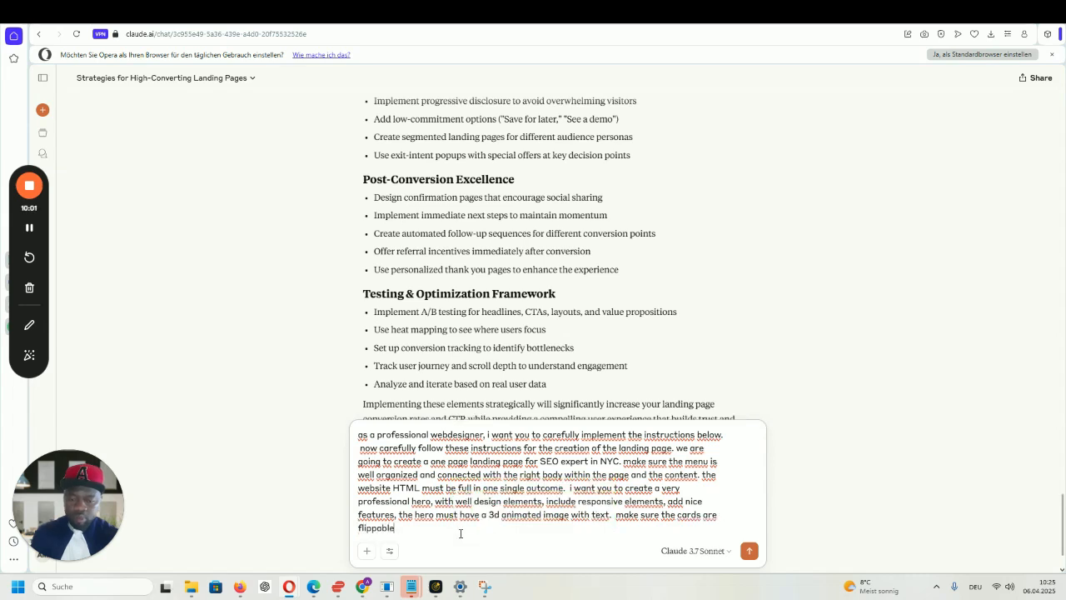
type(" with")
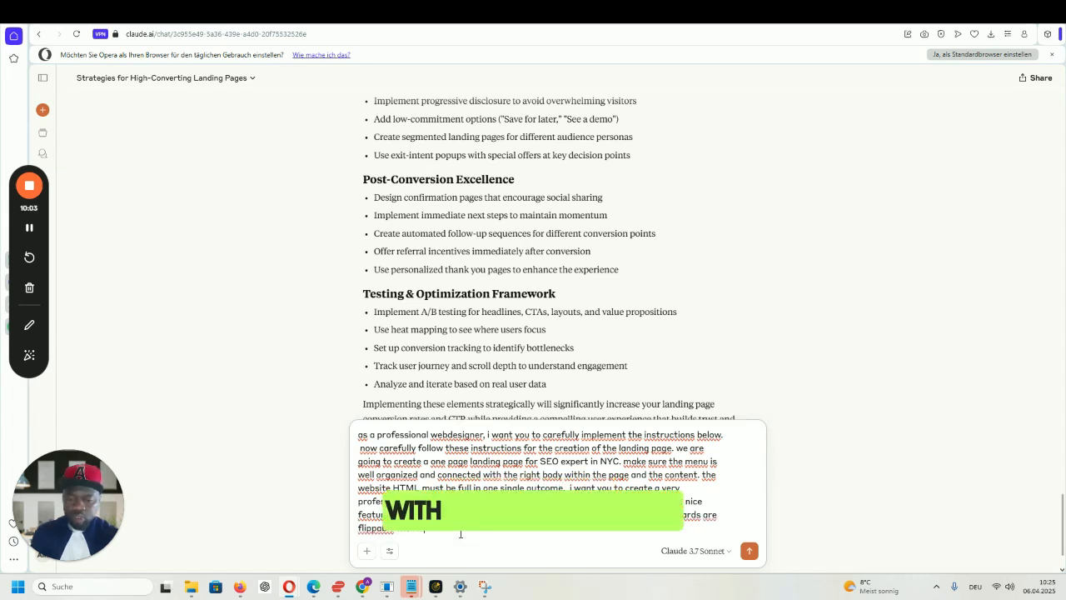
type(" additiona")
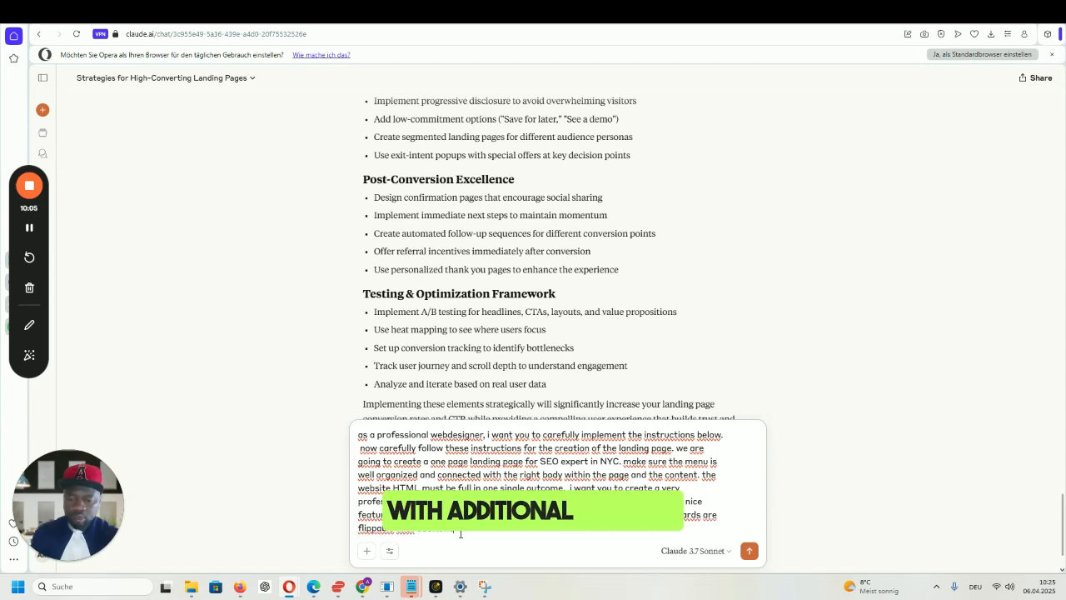
- Specify card back content, multiple calls to action and a lead gen form in the prompt
type("l content")
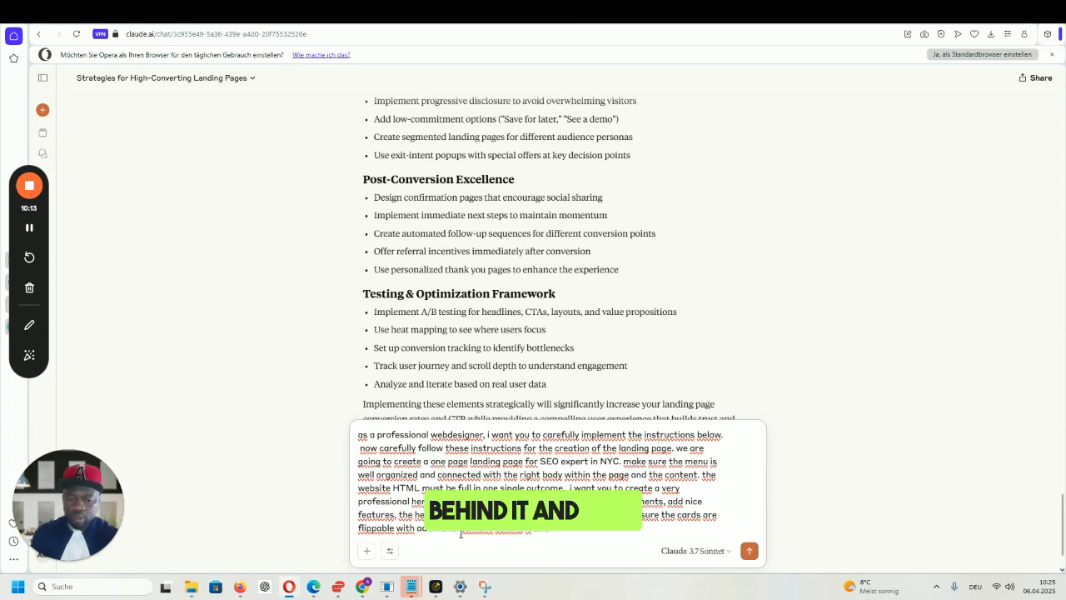
type("actions.")
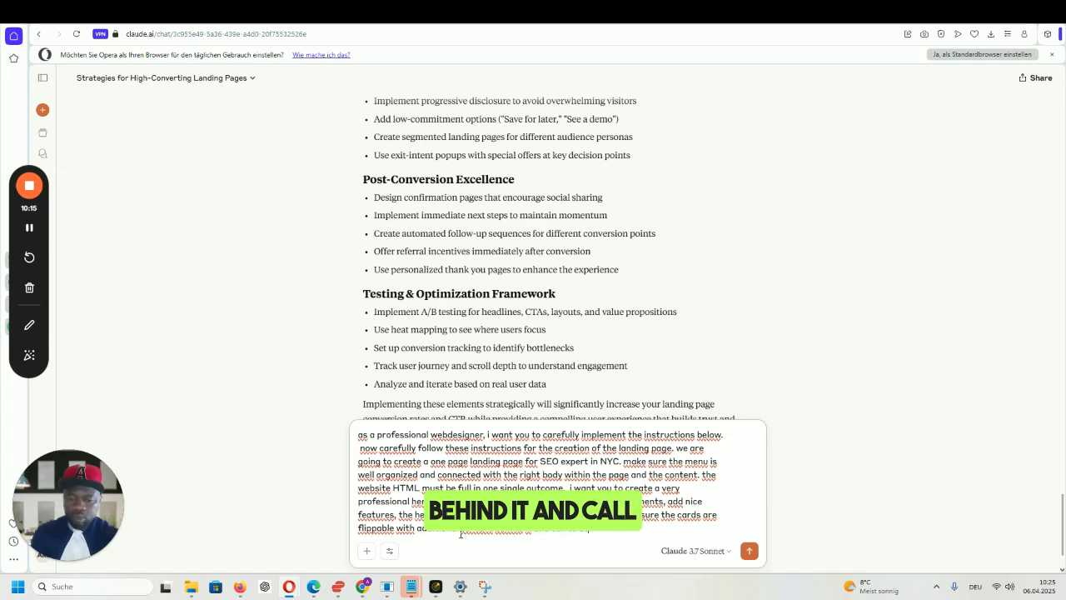
type(" th")
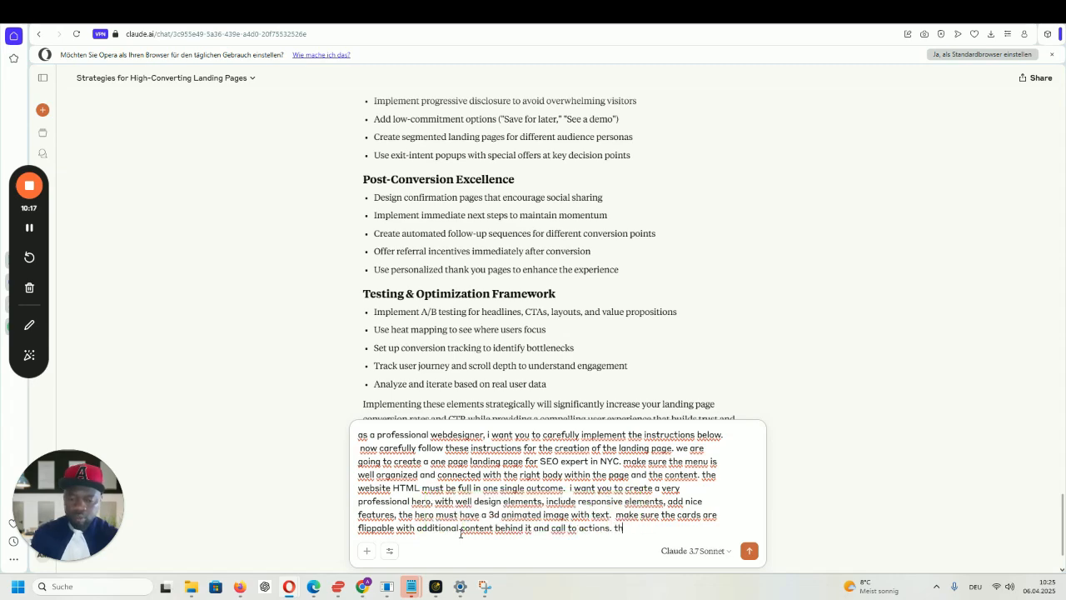
type("e landing page")
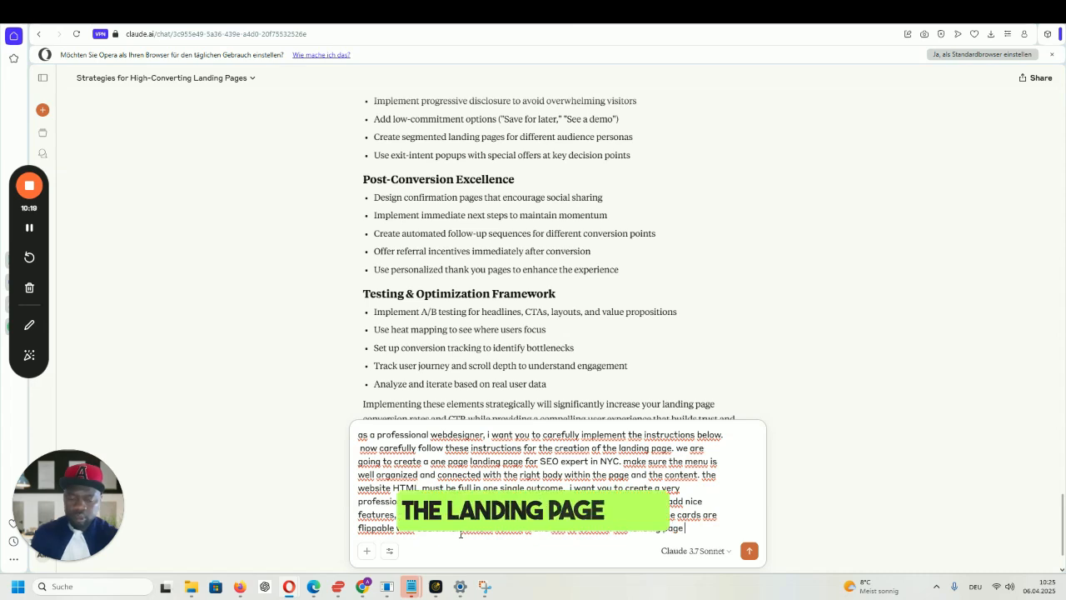
type(" must have")
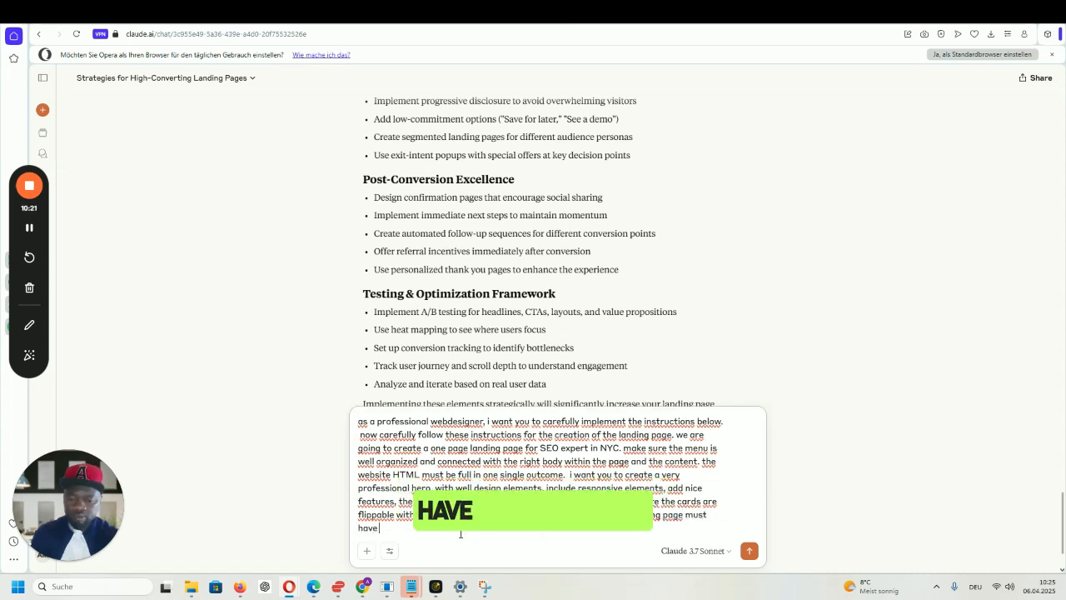
type(" different call to ac")
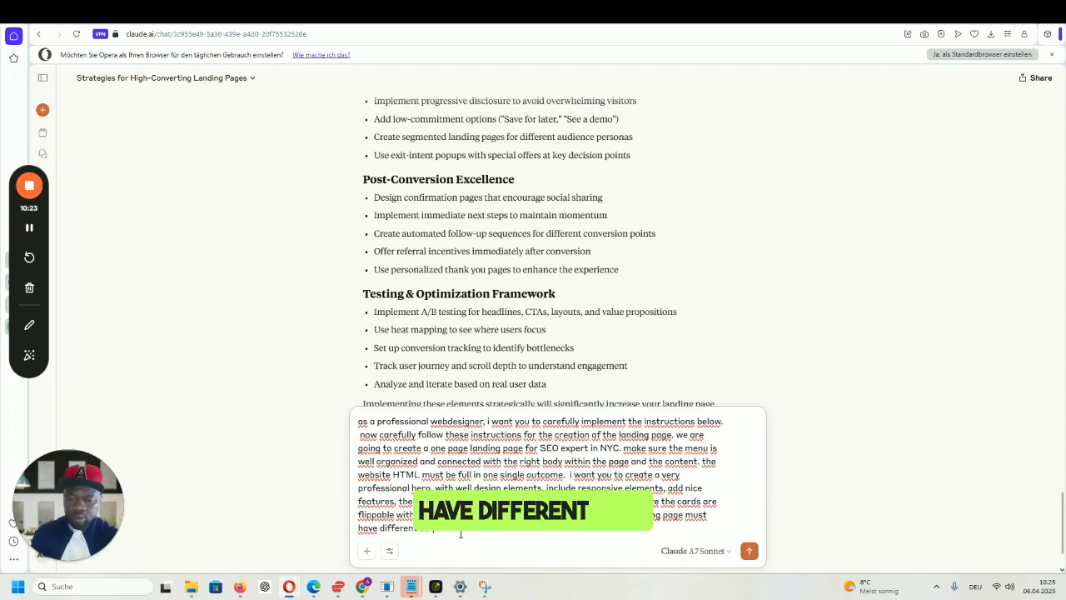
type("tions and a")
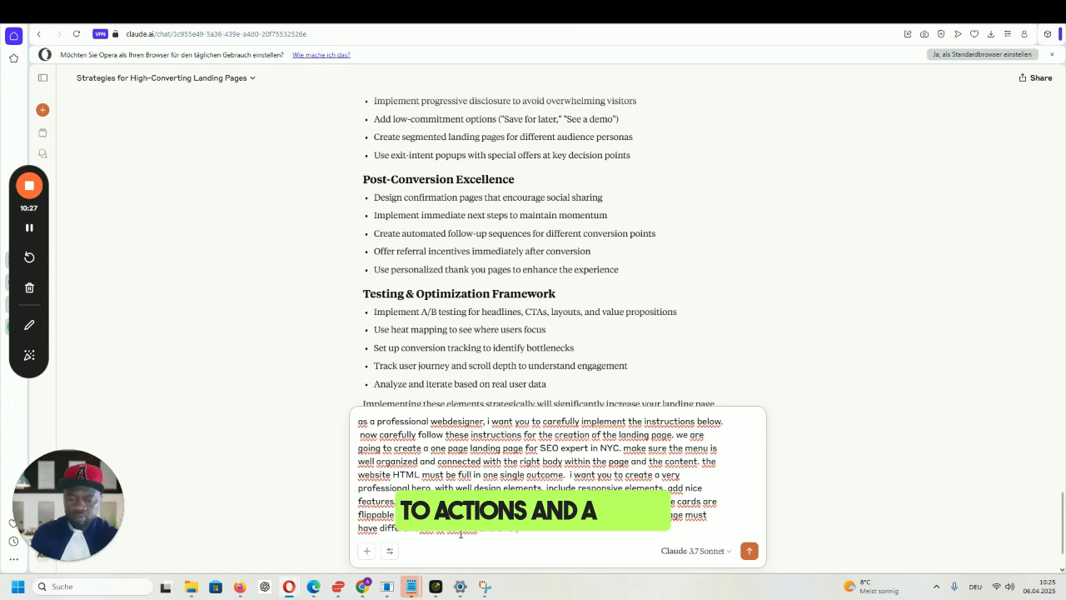
key("BackSpace")
key("BackSpace")
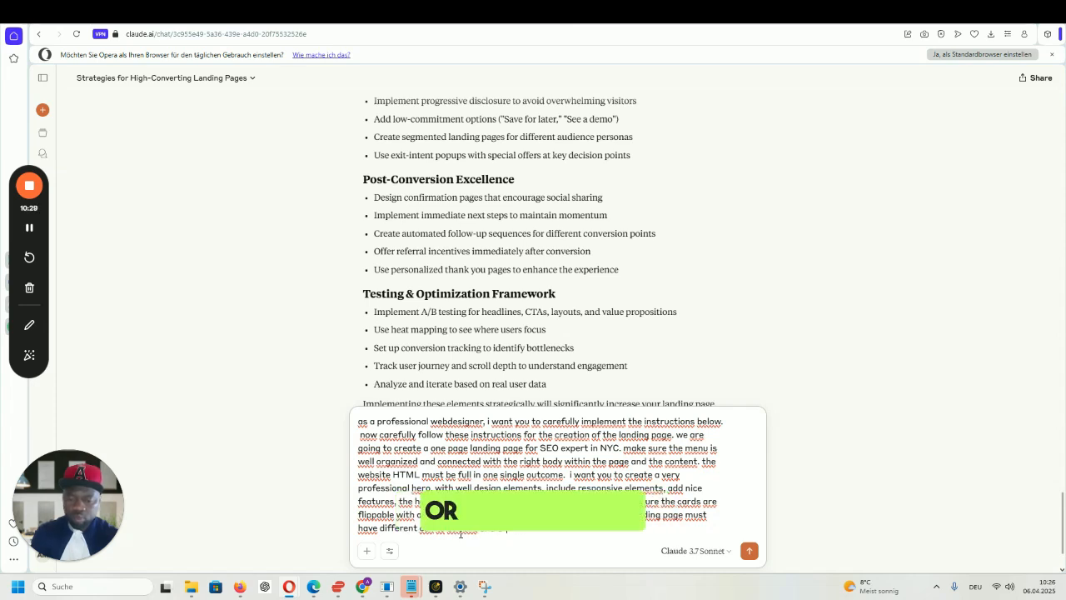
type("lead gen f")
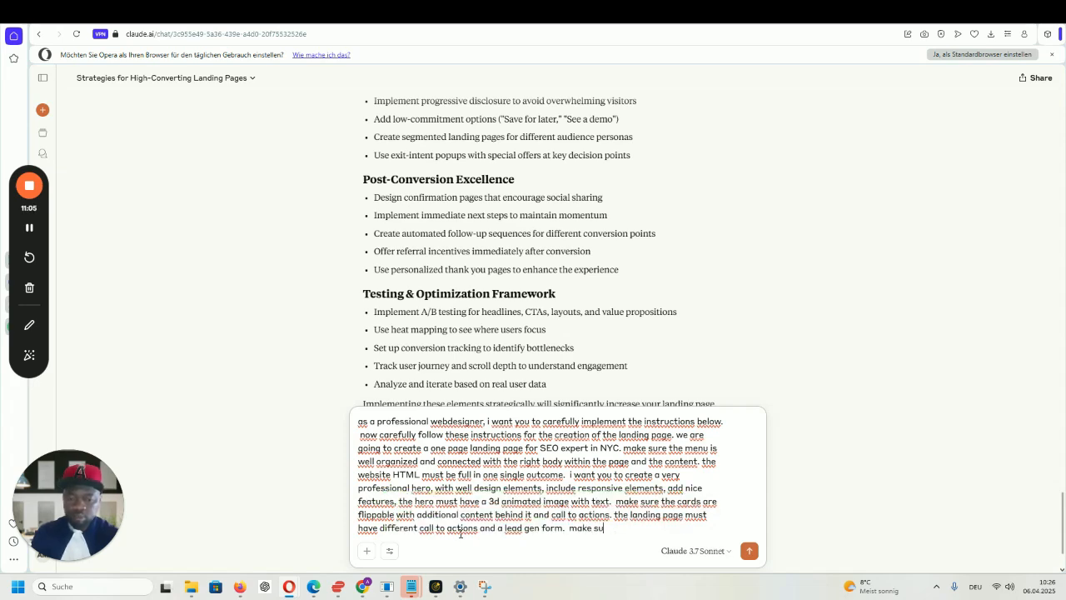
- Require that the HTML not affect site containers, and a responsive, mobile-friendly layout covering all aspects
type("re the html c")
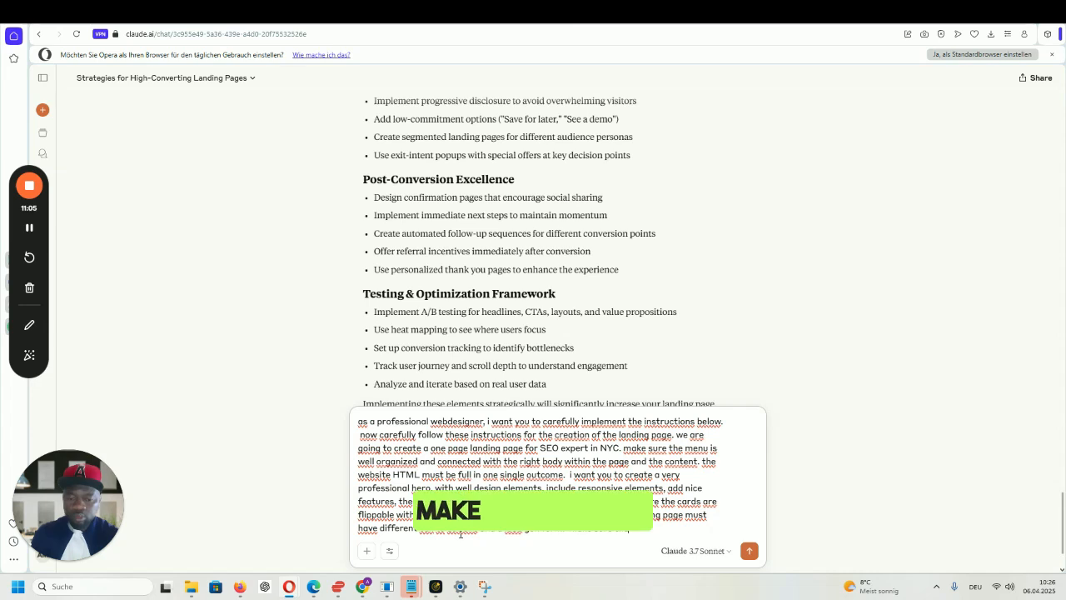
type("ode")
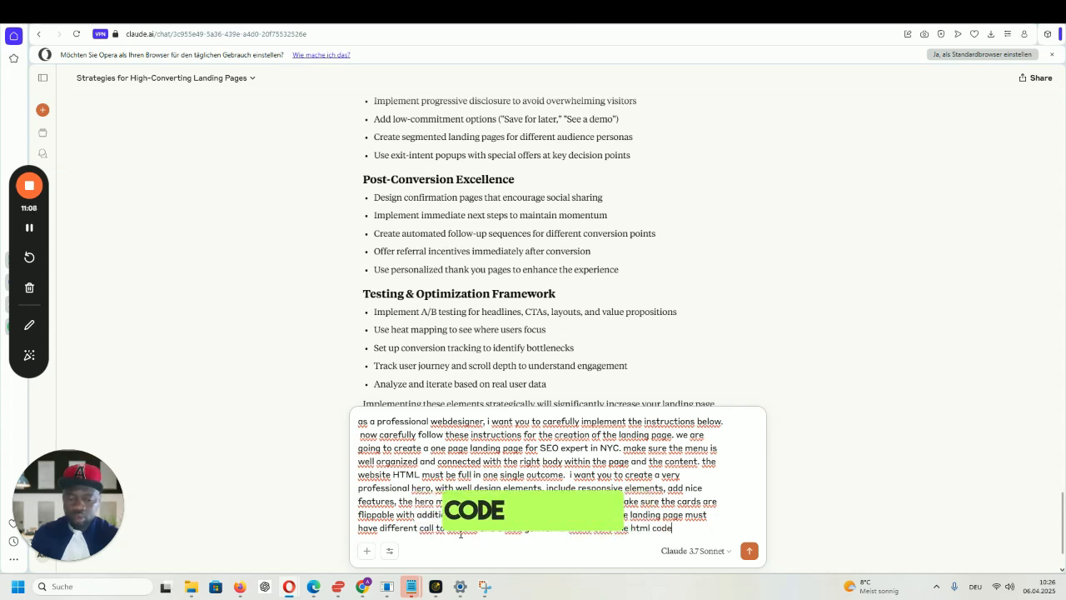
type(" does not affect the si")
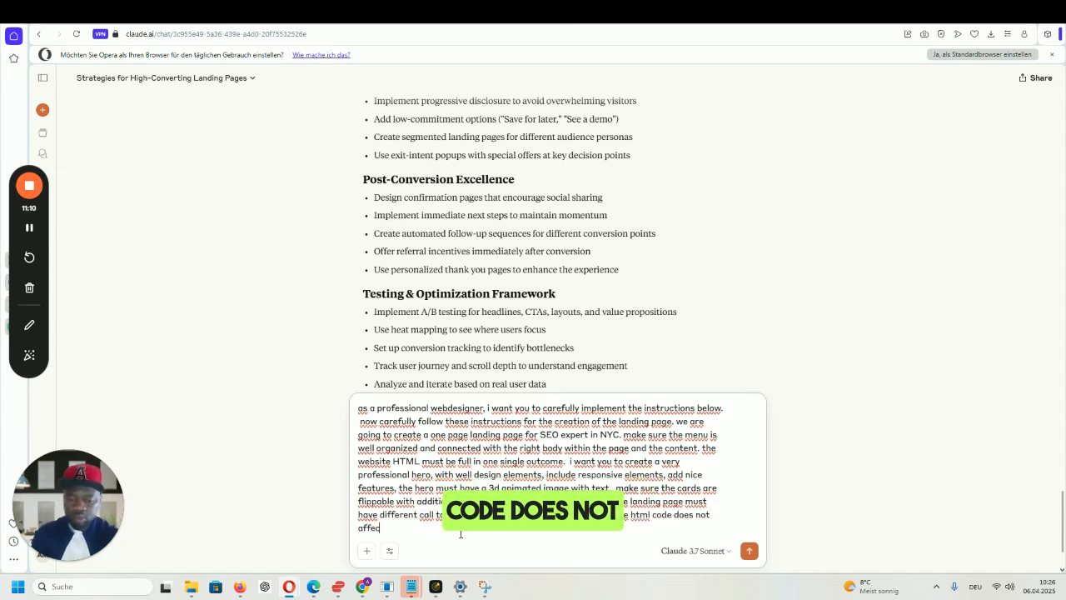
type("te or any")
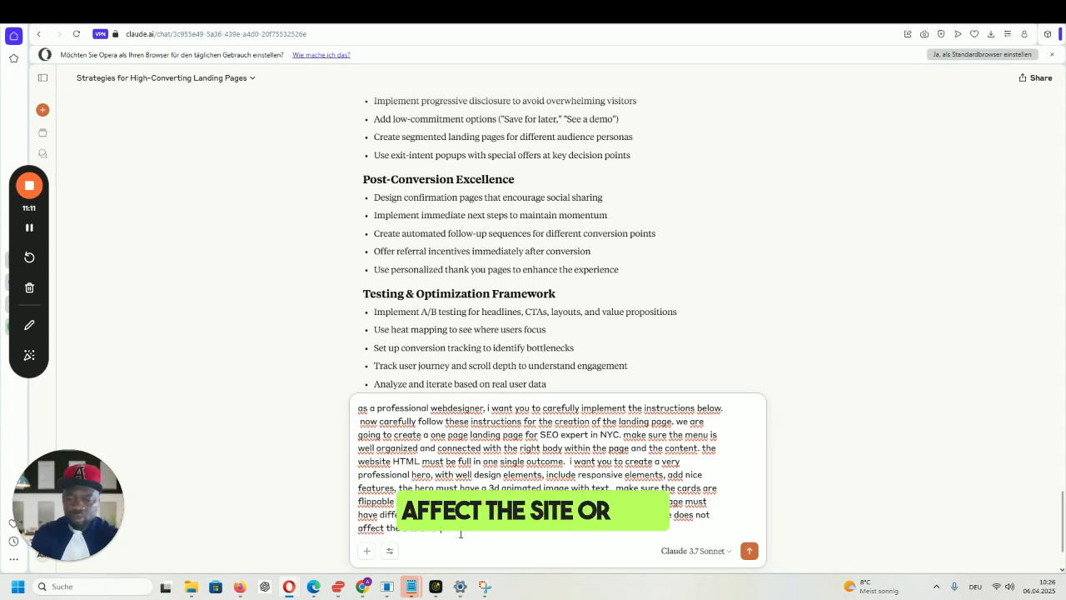
type(" pcontainer")
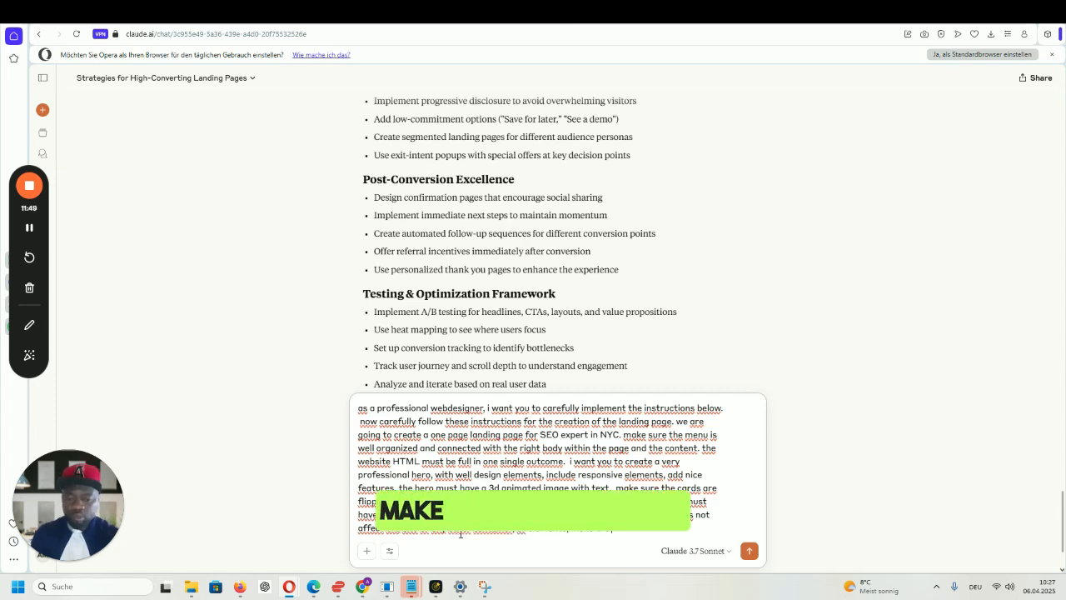
type("make the page responsi")
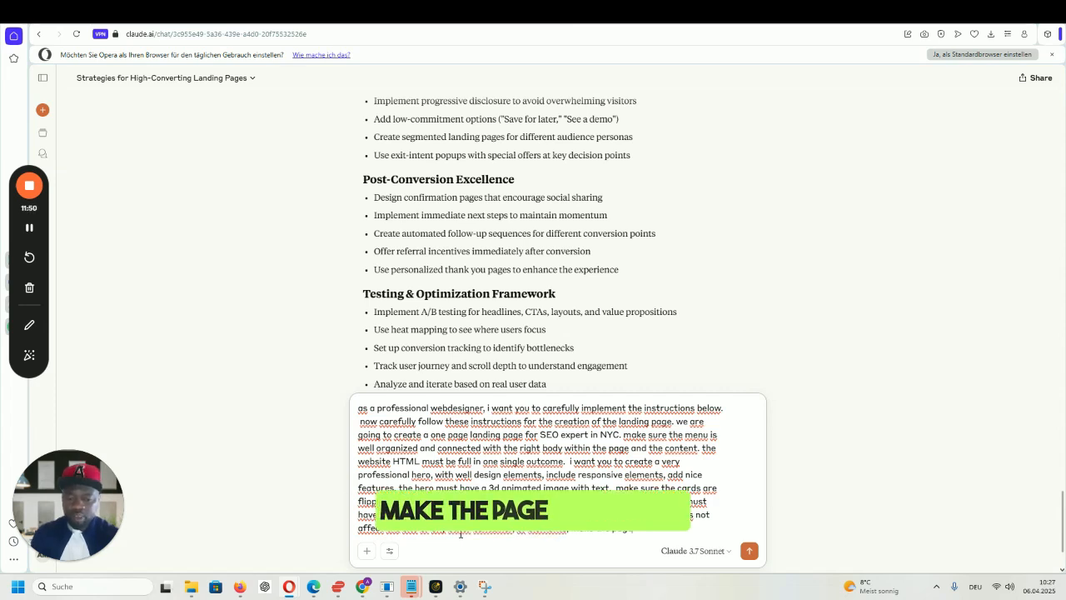
type("ve and")
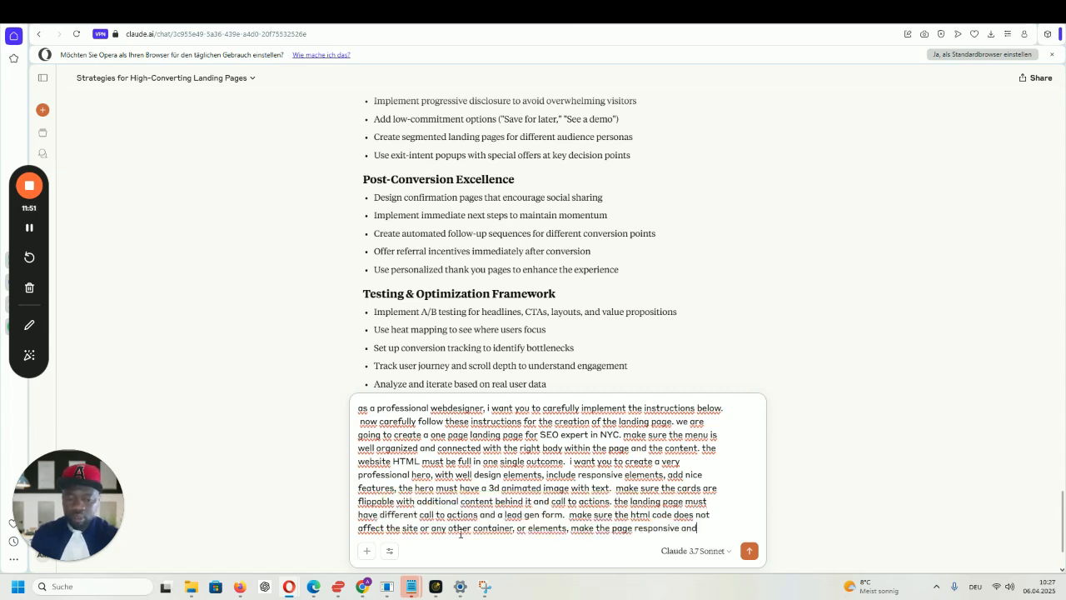
type(" also make sure")
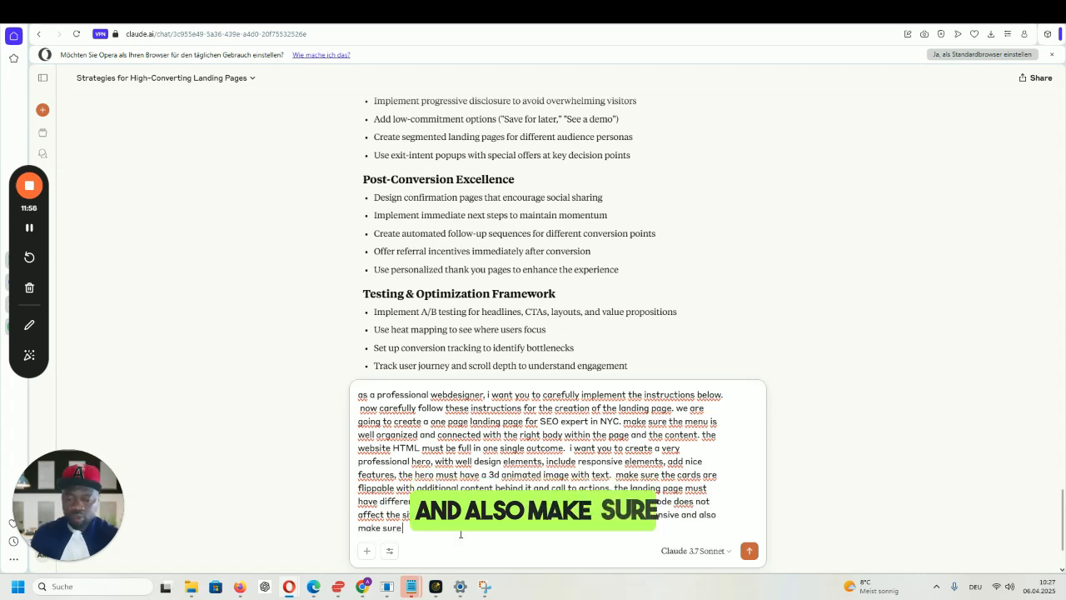
type(" the layout and")
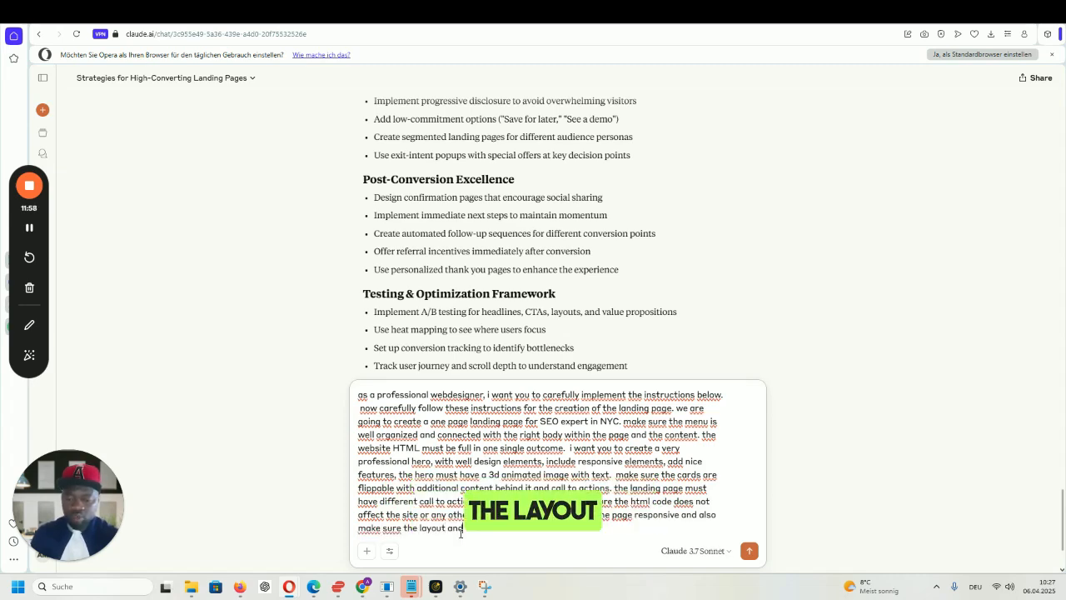
type(" all the e")
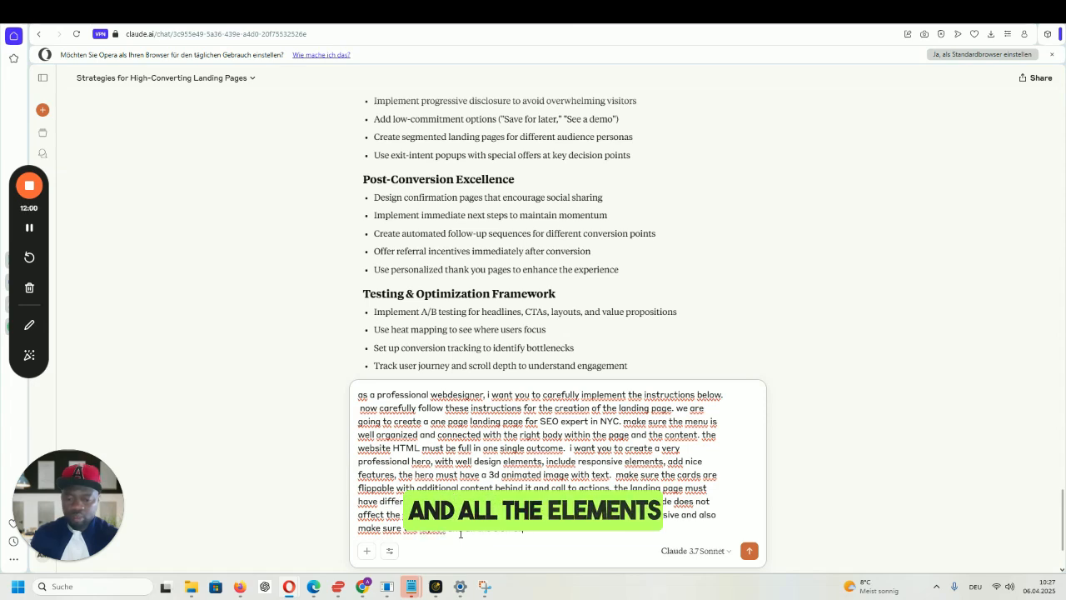
type("lements are mobile ")
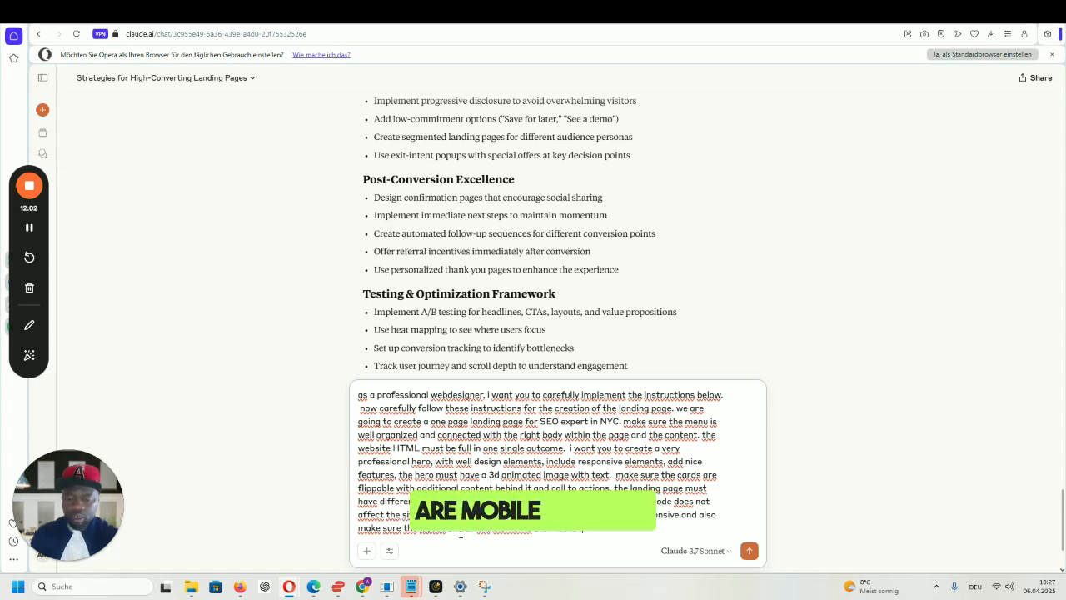
type("friendly")
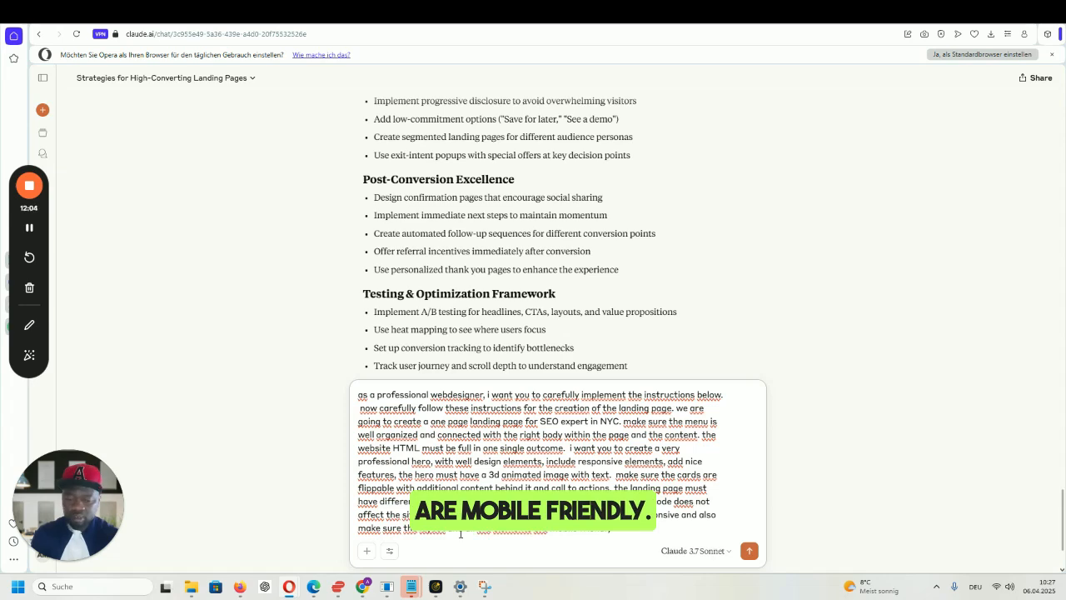
type(", make p")
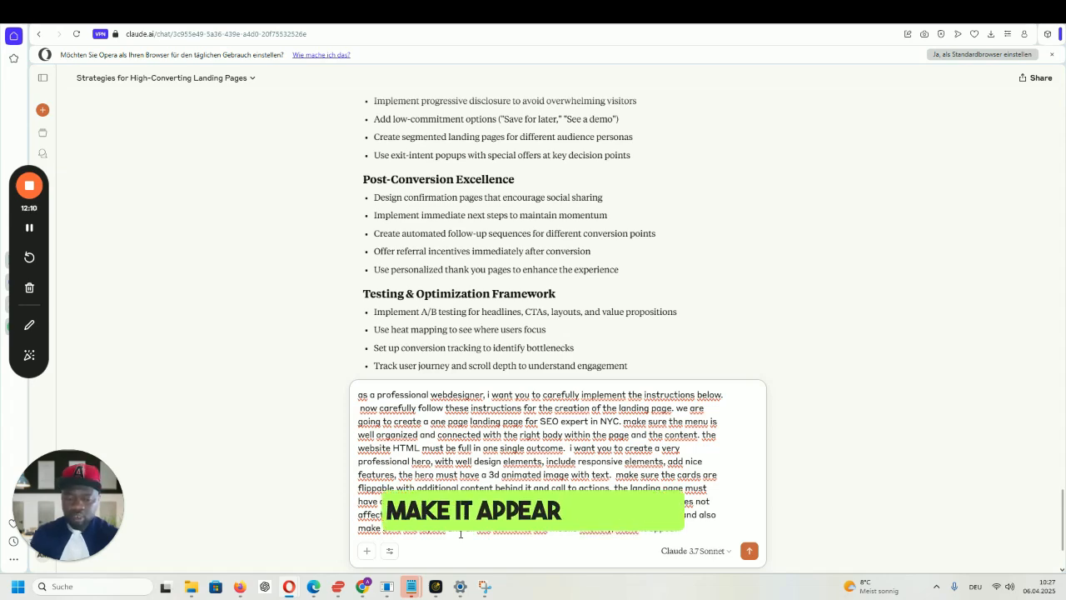
type("ll lay")
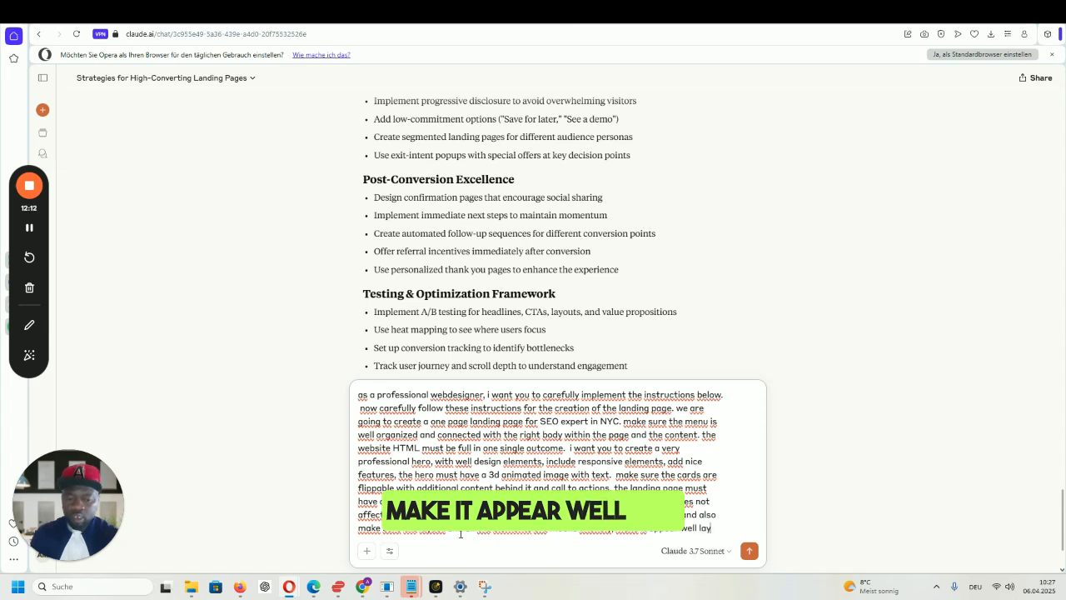
type("edout on al")
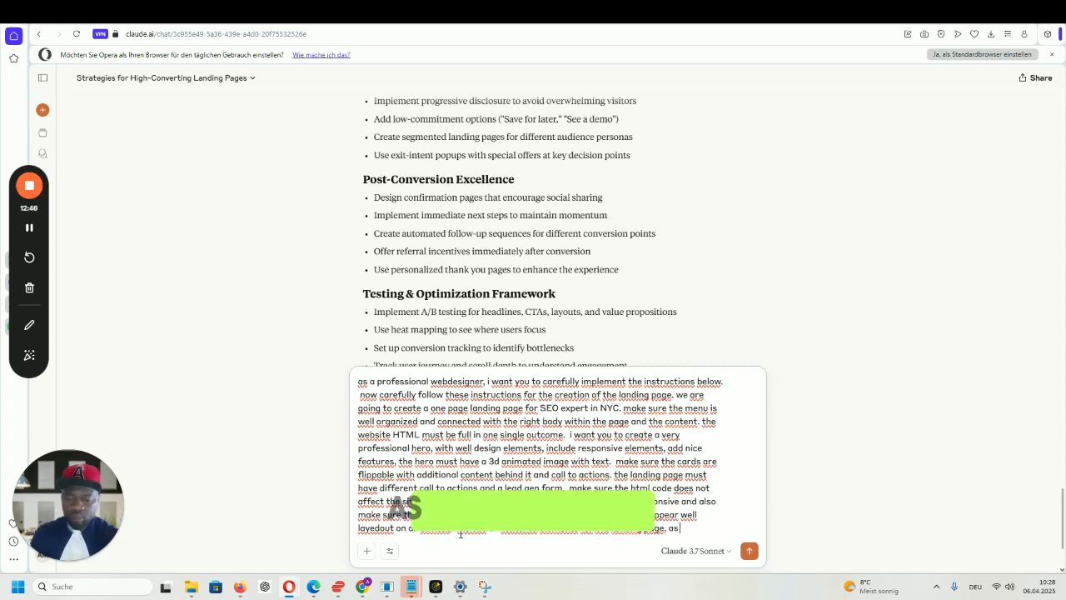
type("s a d")
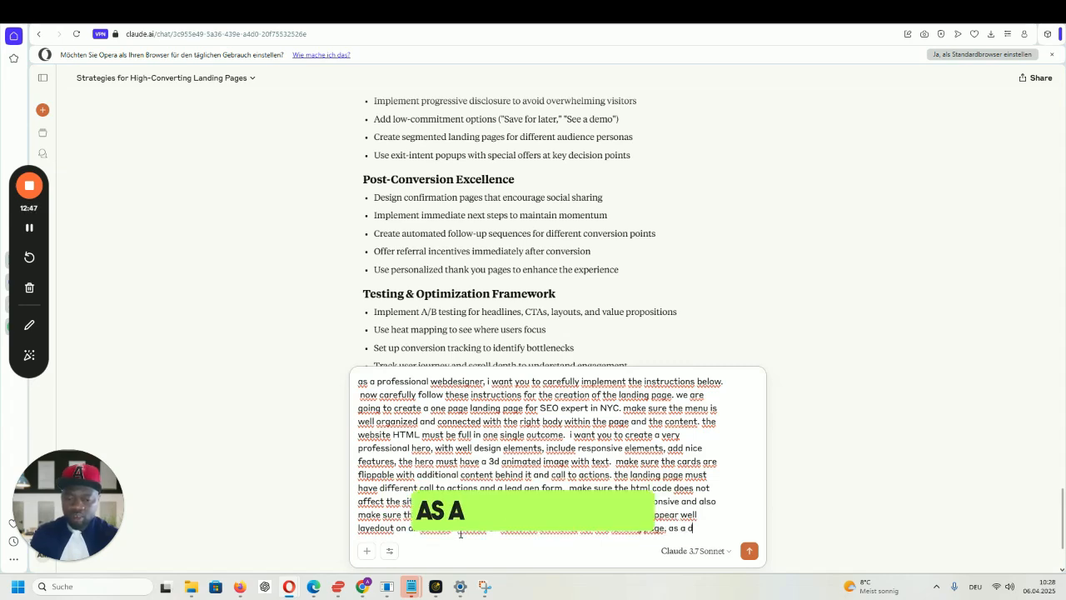
type("esigner, do")
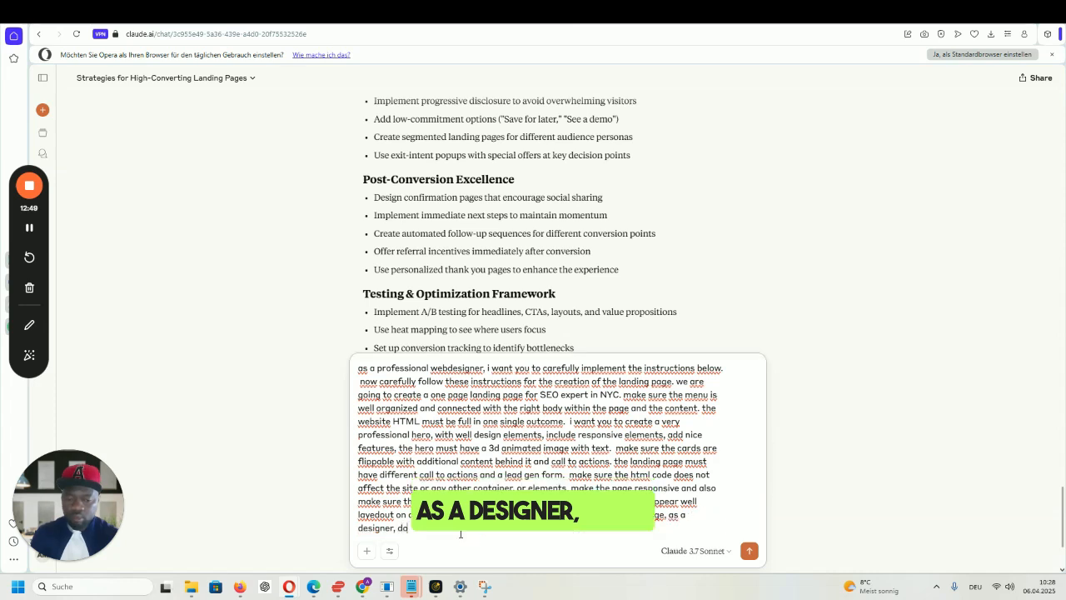
type("nt forget,")
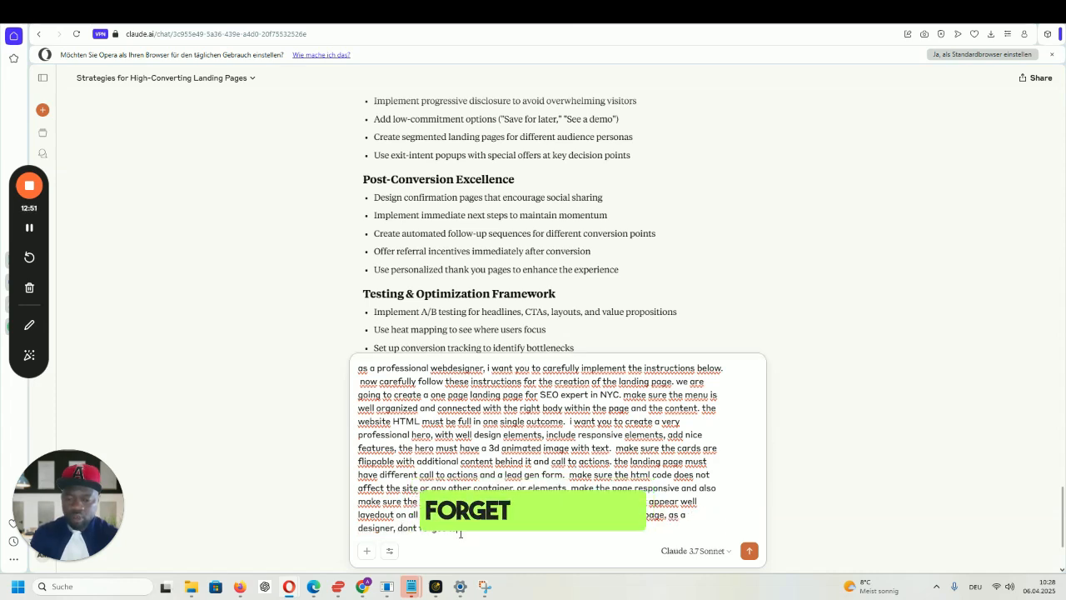
type(" include all aspects,")
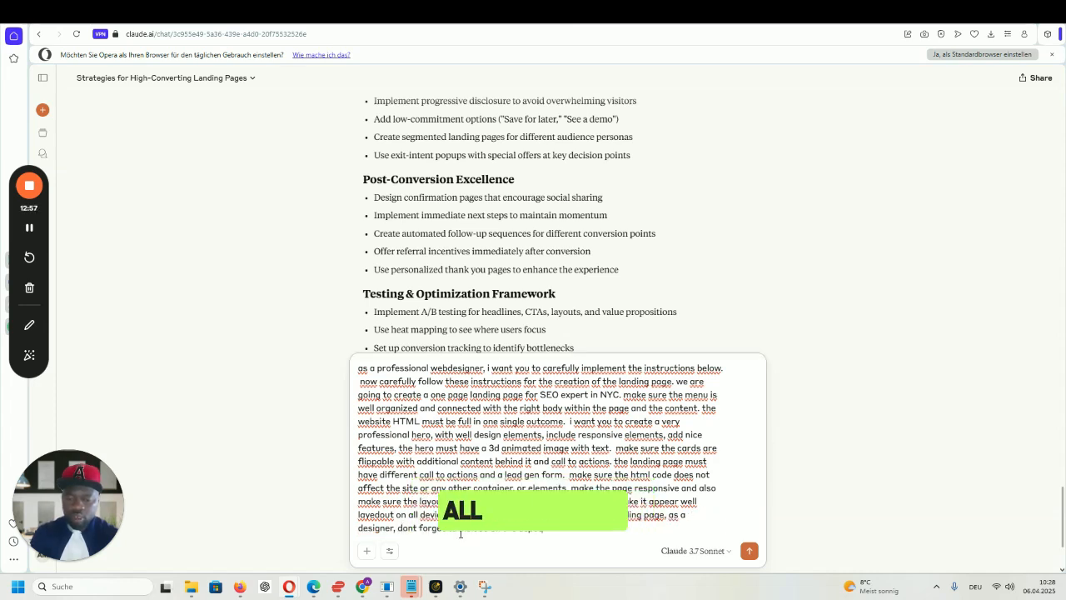
type("re")
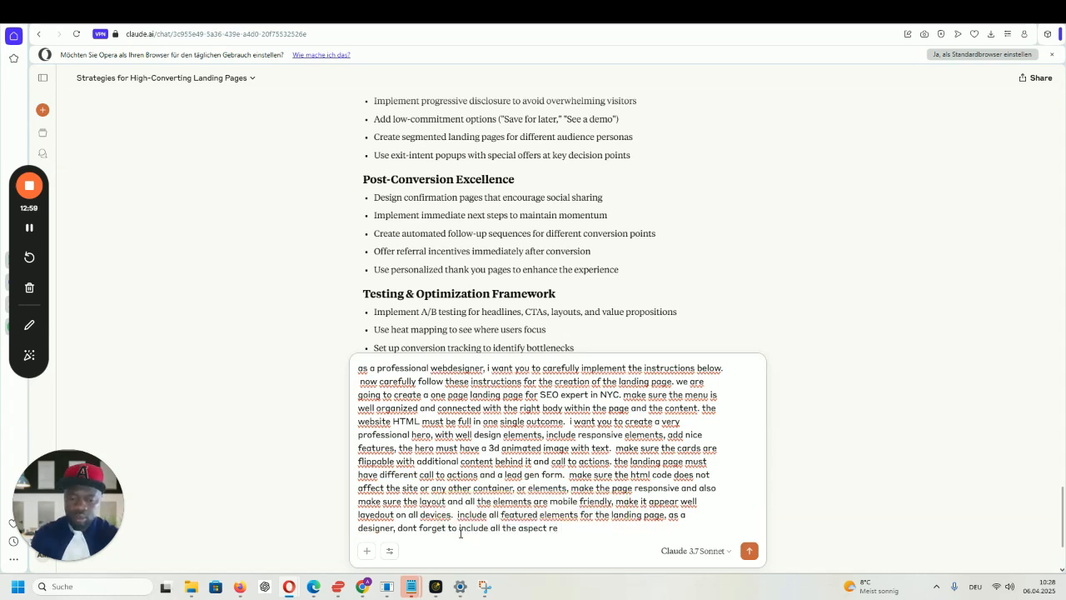
type(" the site")
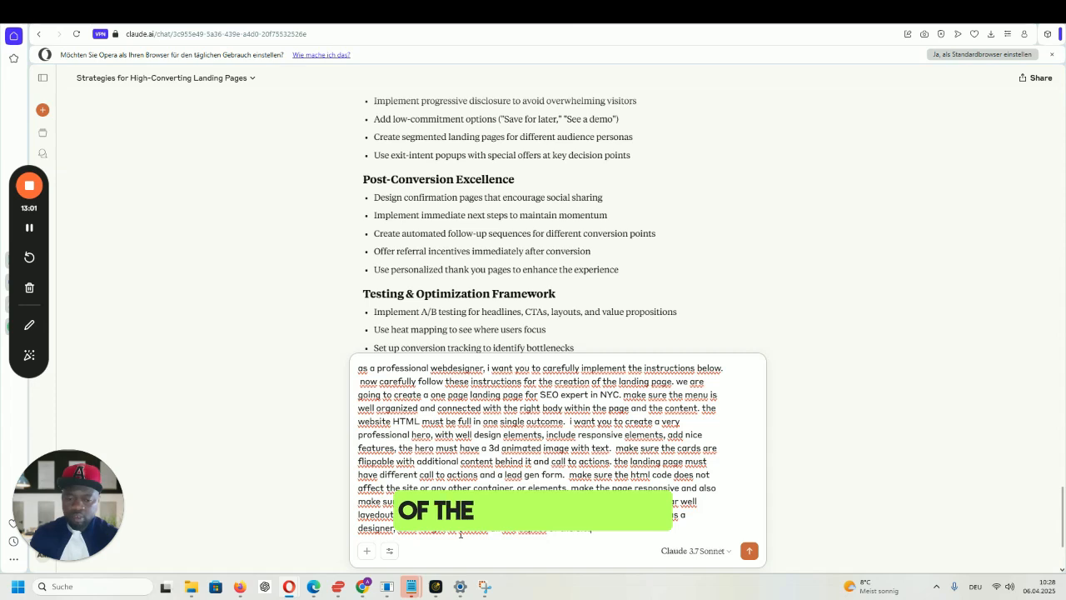
type(" requested.")
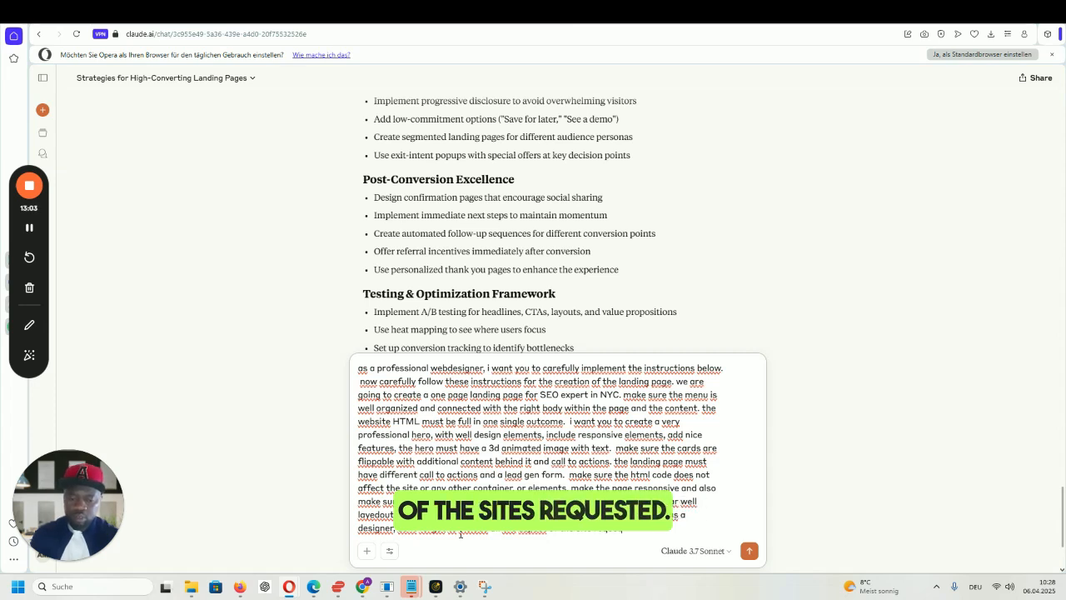
type(" follow")
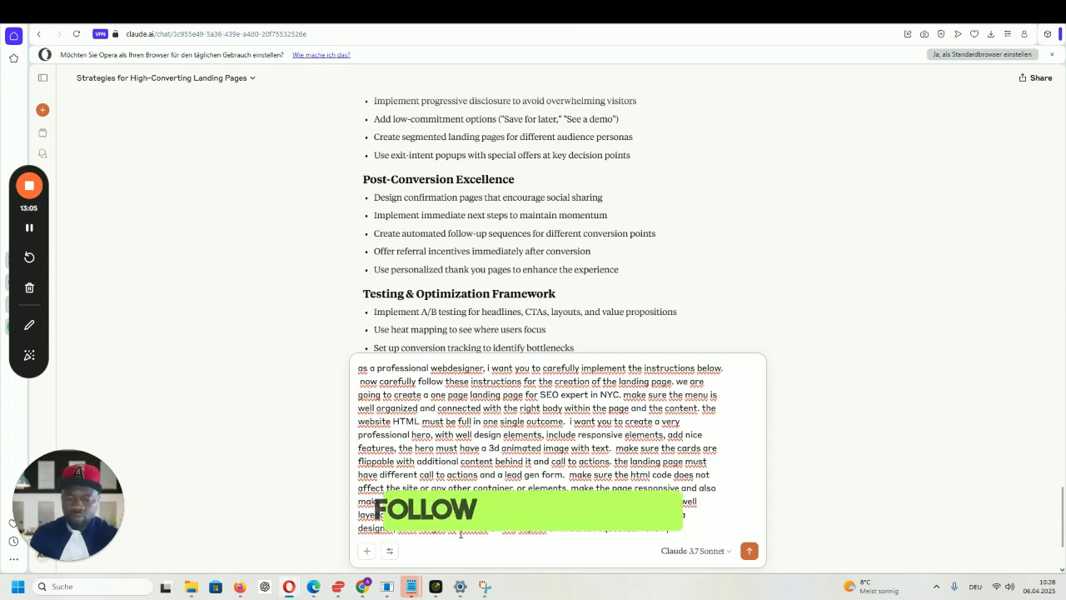
type(" my instructions")
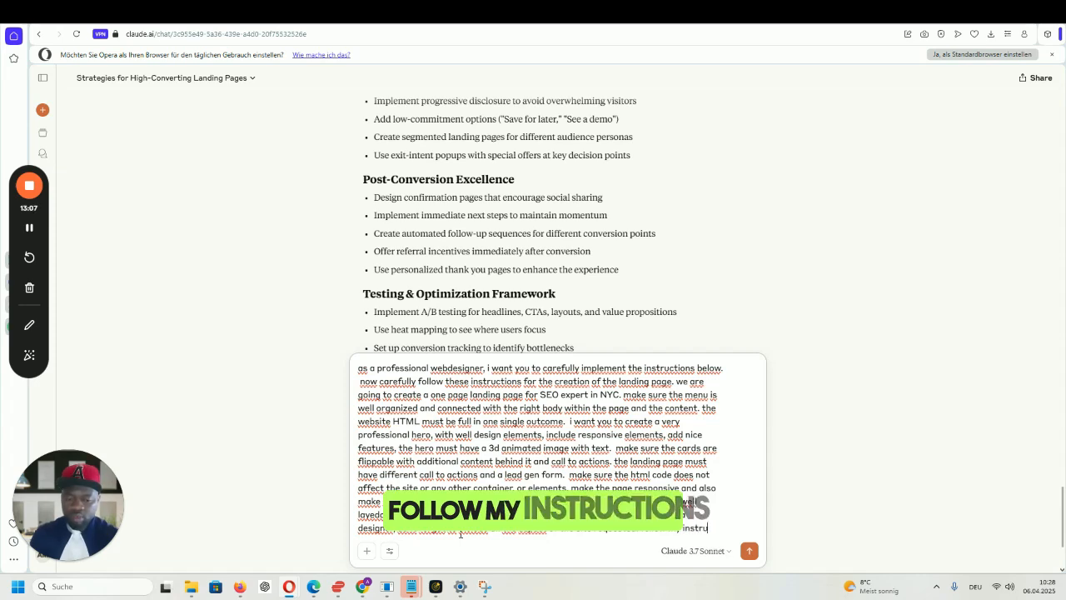
type(" and create t")
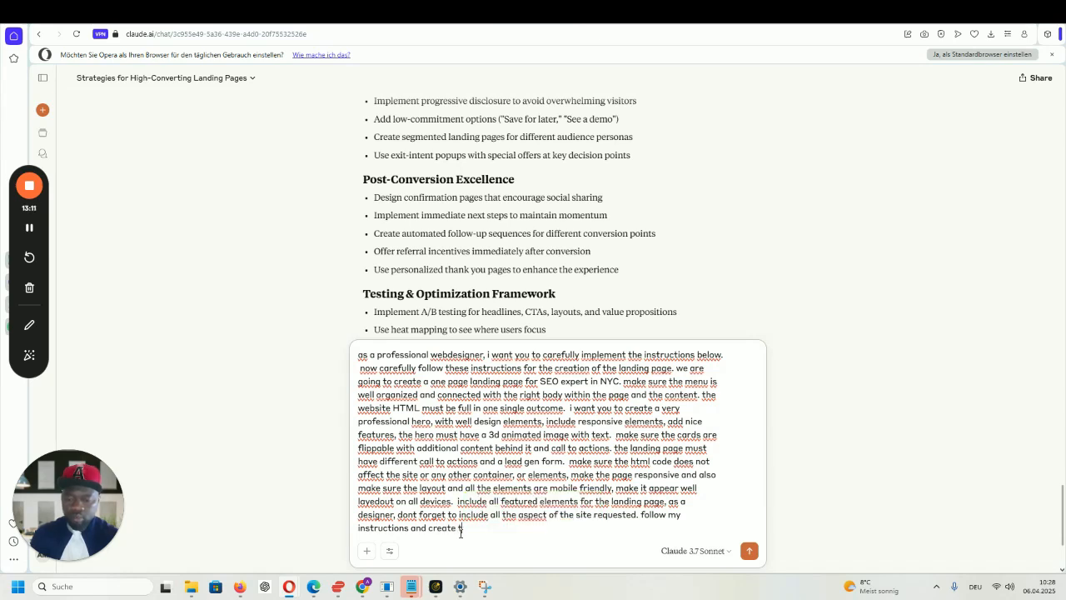
type("he landing page.")
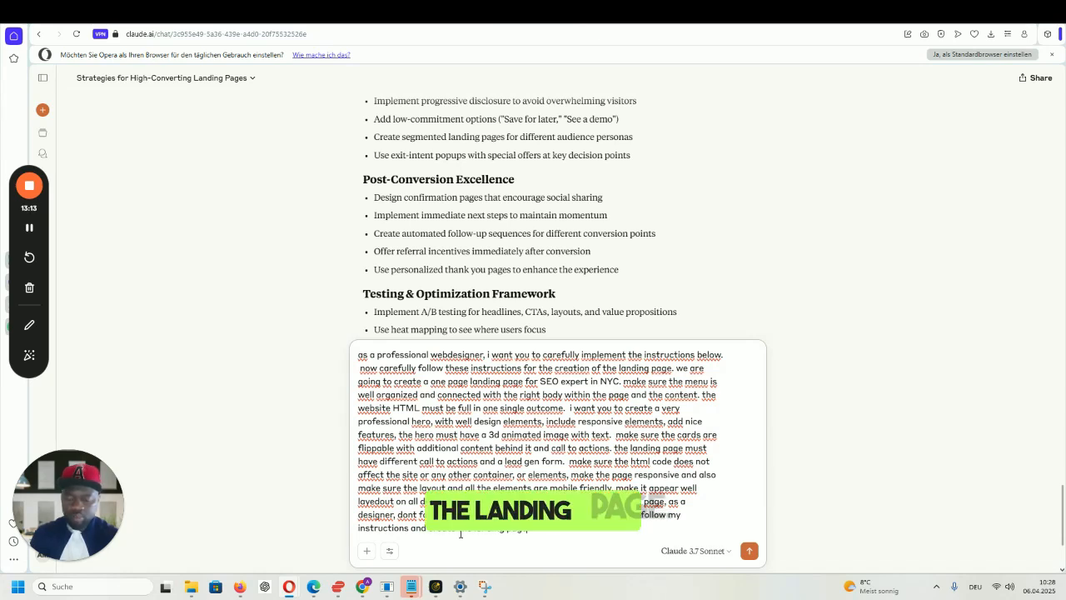
type(" include")
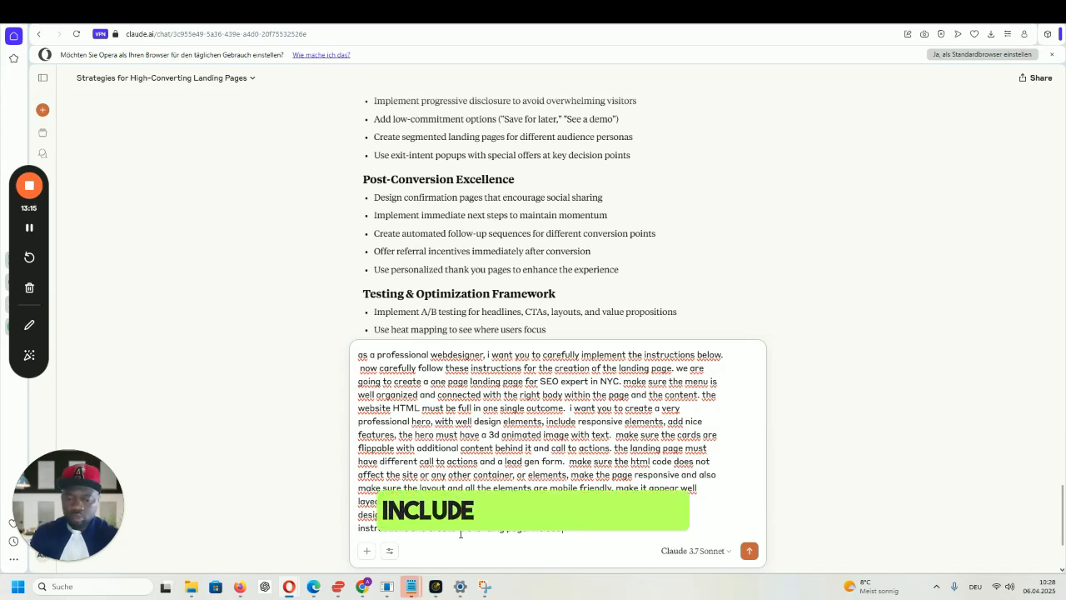
type(" footer")
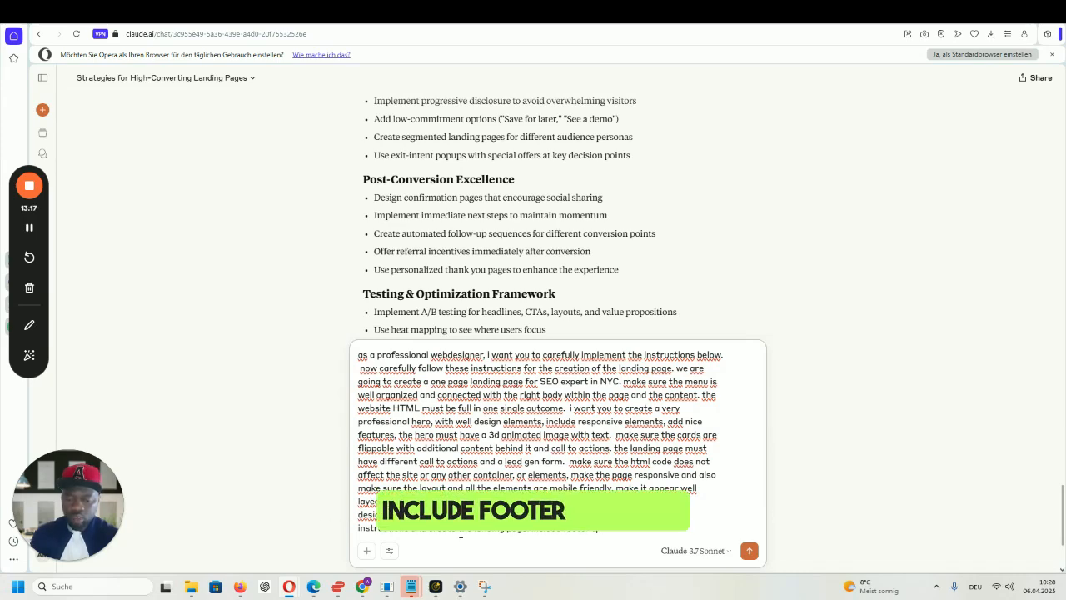
type(" and make sure the fo")
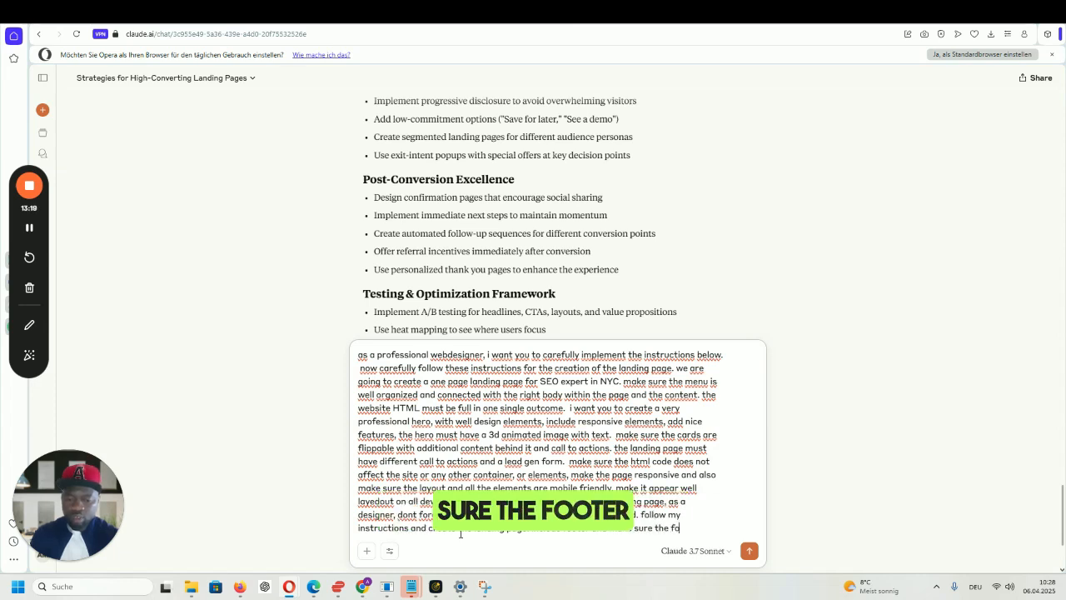
type("oter is connected")
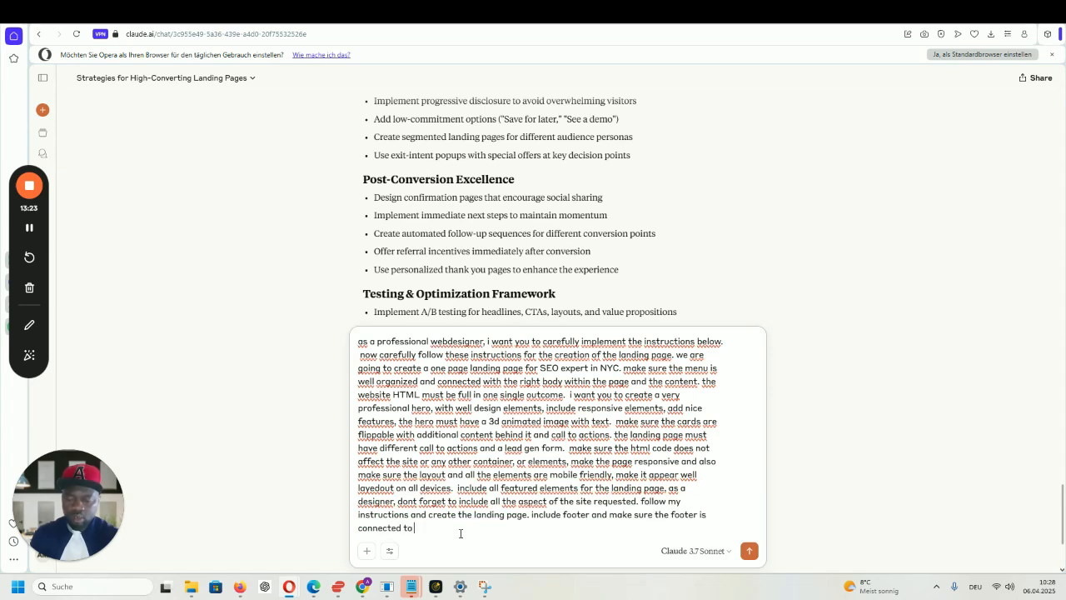
type(" to the")
- Finish the prompt with a footer tied to body content, a Loom link, and a menu logo linking home
type("body cont")
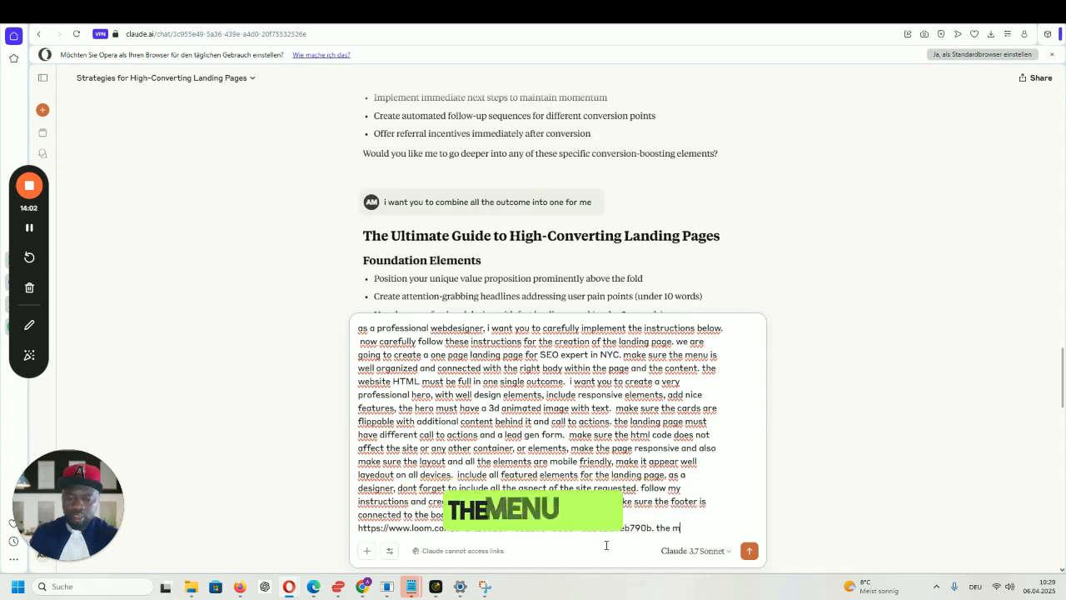
type("enu must have a")
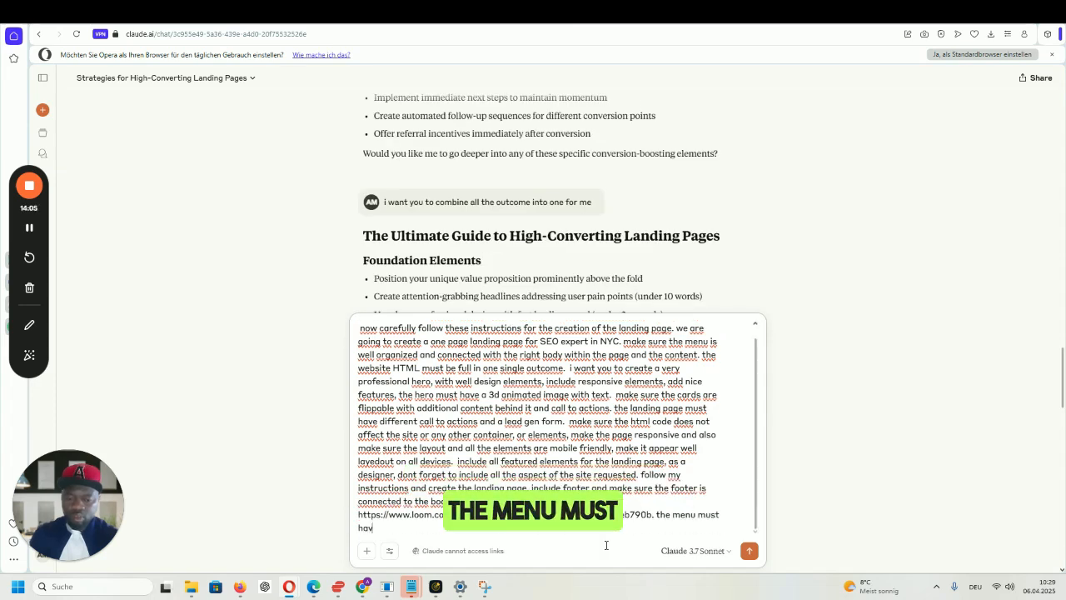
type(" logo")
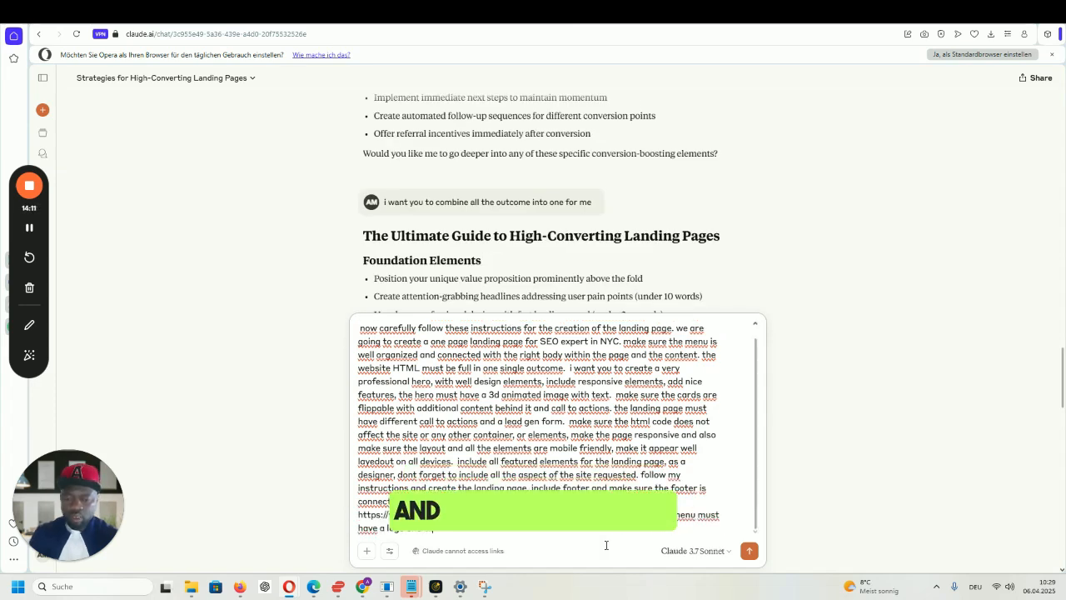
type("and the home p and logo shou")
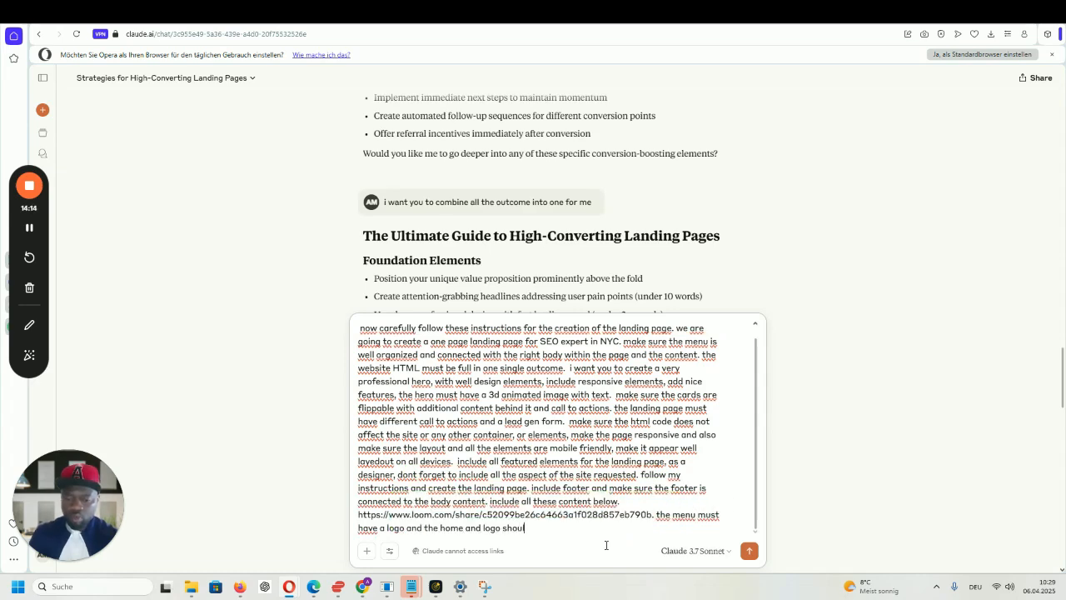
type("home page")
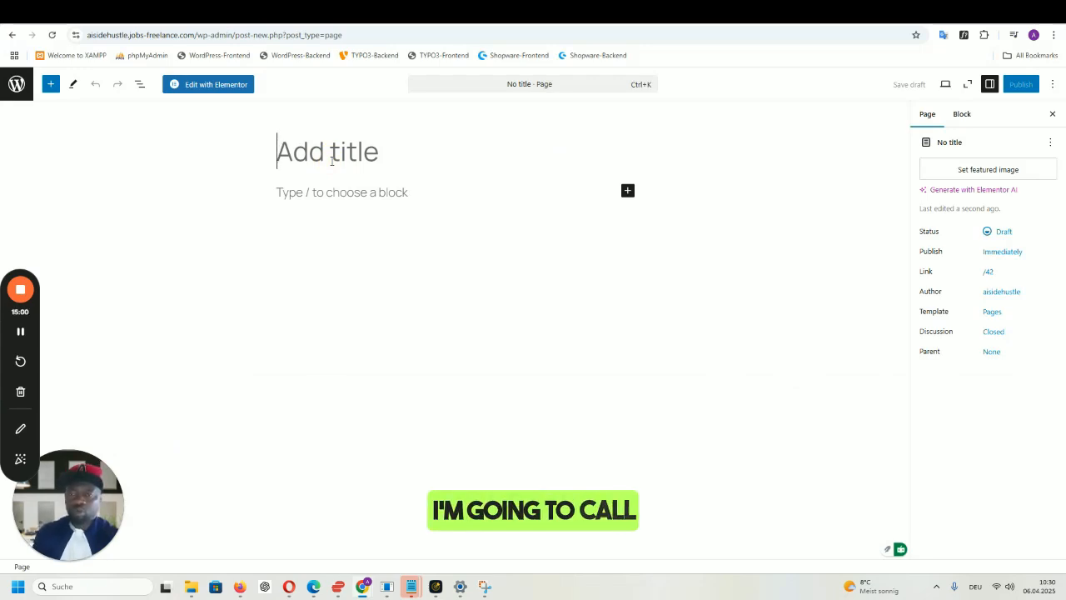
- Title the new WordPress page 'LeadGen Landing Page with claude' and publish it live
type("LEADGEN")
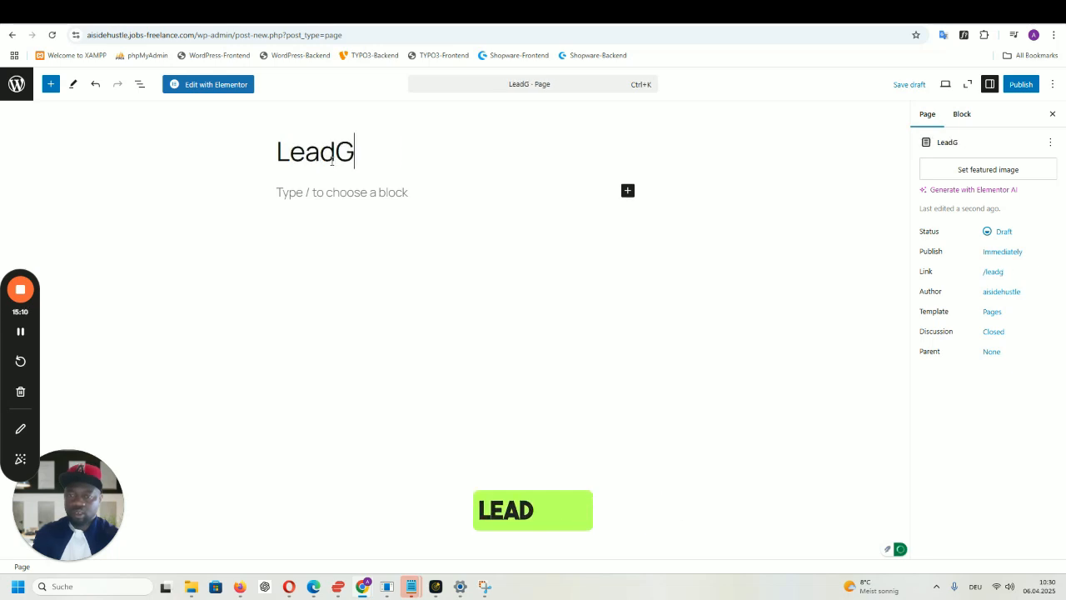
type("e")
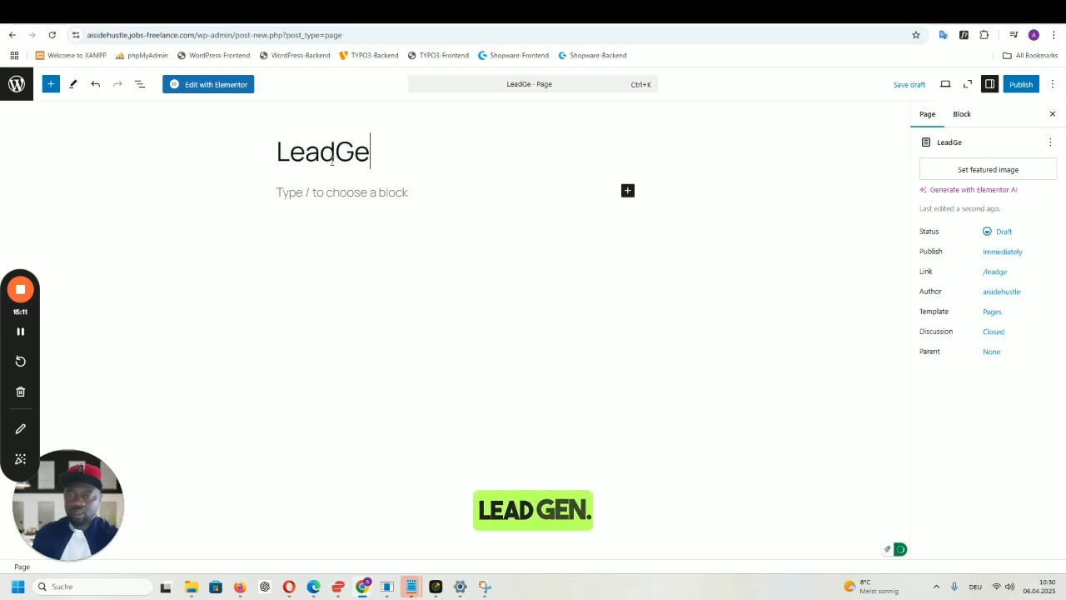
type("n Landing ")
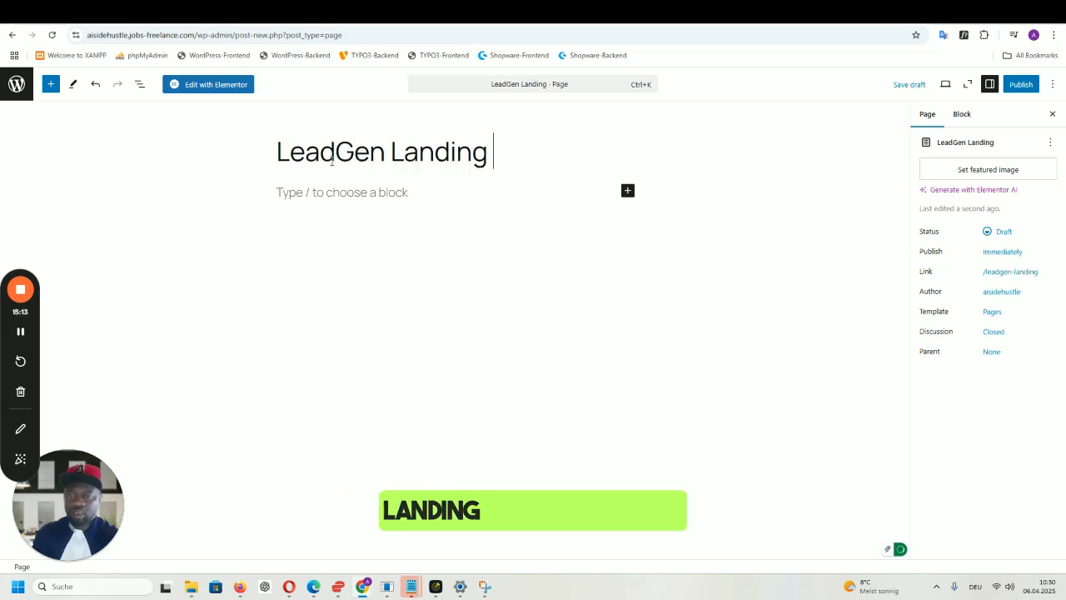
type("Page wi")
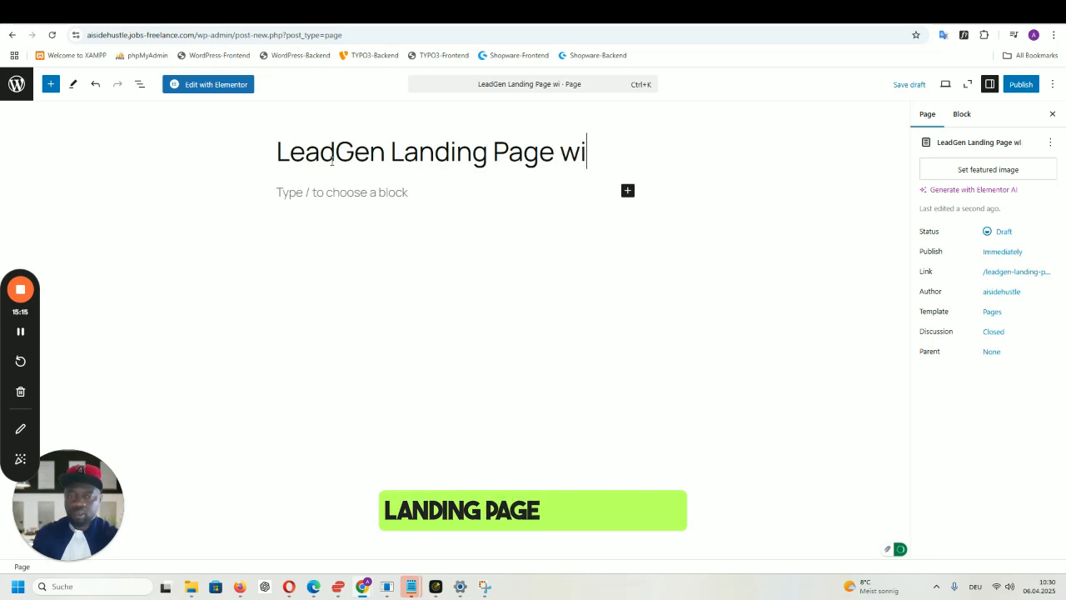
type("th claude")
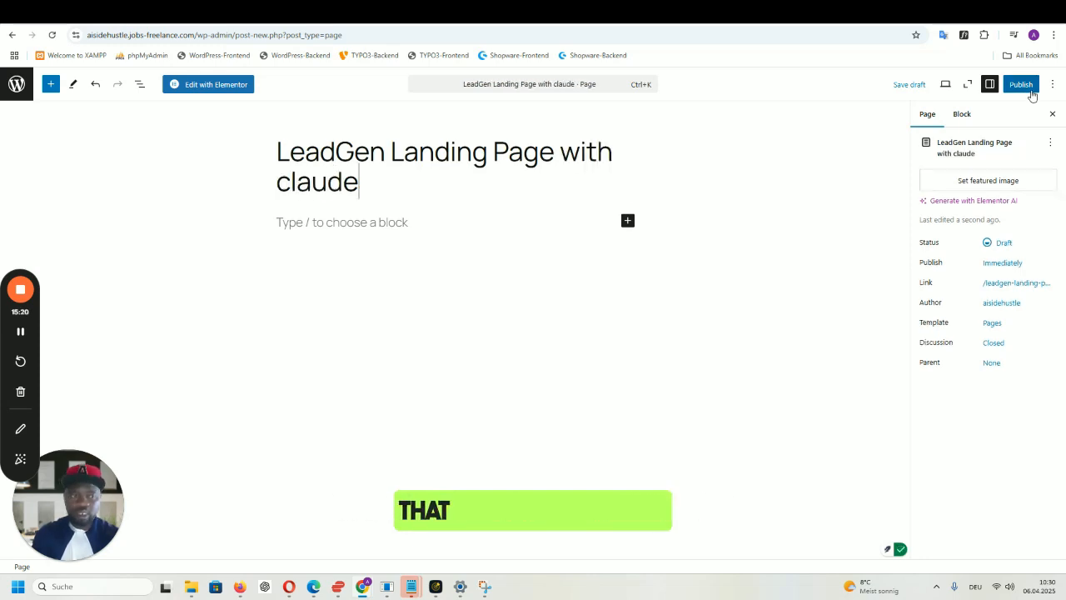
left_click(1021, 84)
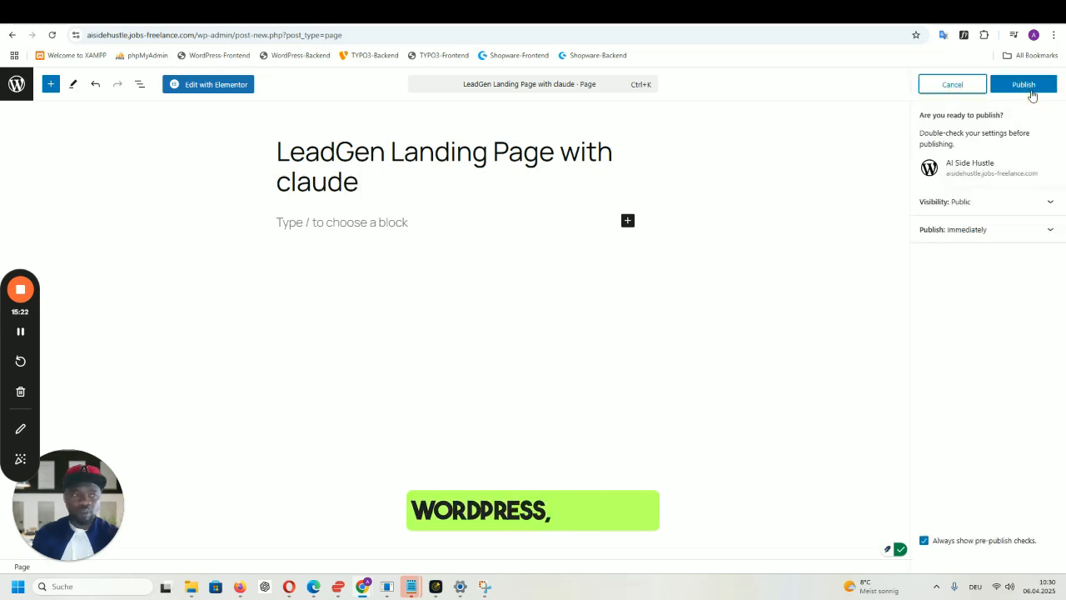
left_click(1029, 90)
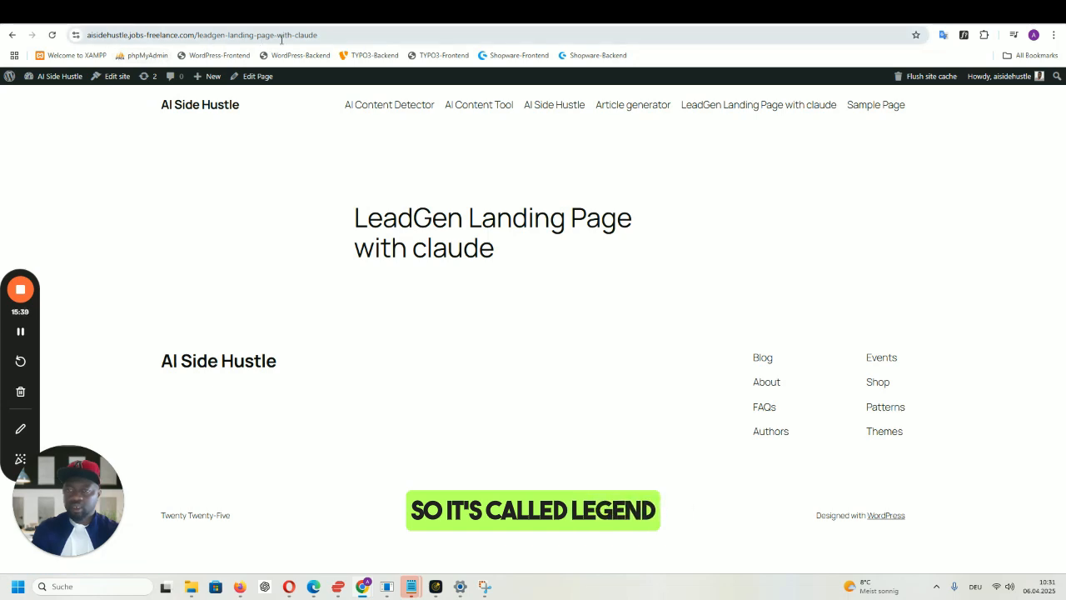
- Copy the live page's leadgen-landing-page-with-claude URL and return to the Claude window
left_click(223, 36)
key("ctrl+c")
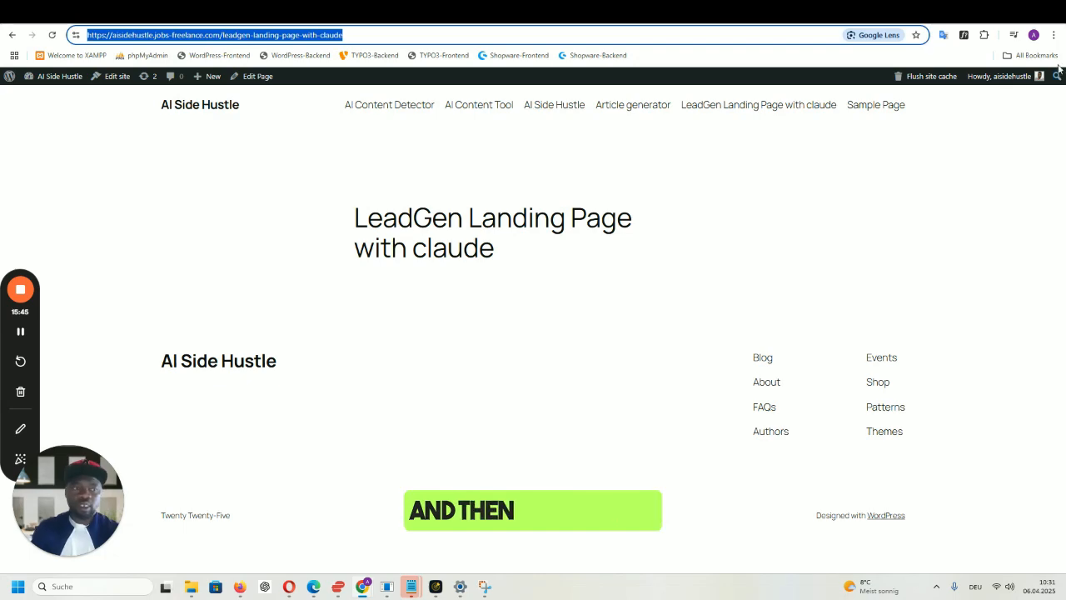
left_click(289, 586)
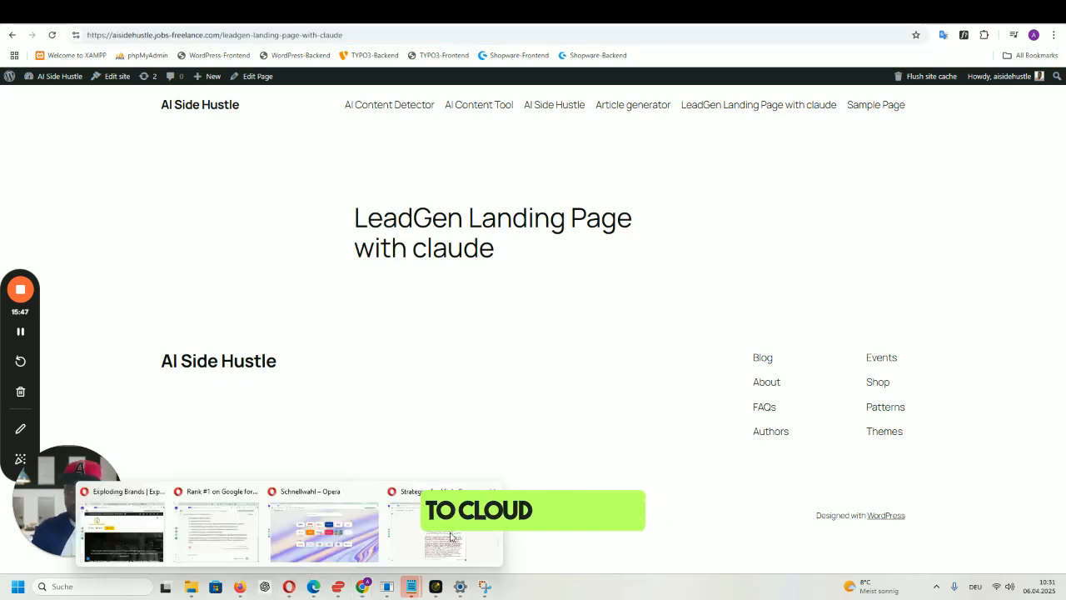
left_click(492, 538)
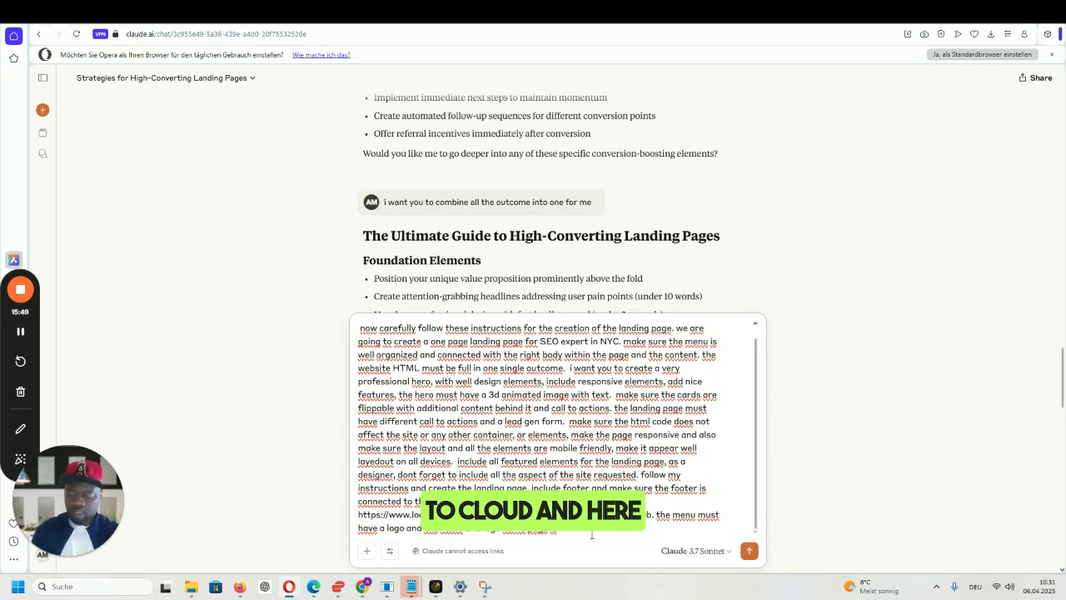
- Paste the live LeadGen page address into the prompt as the logo's home link, then select the whole prompt
key("ctrl+v")
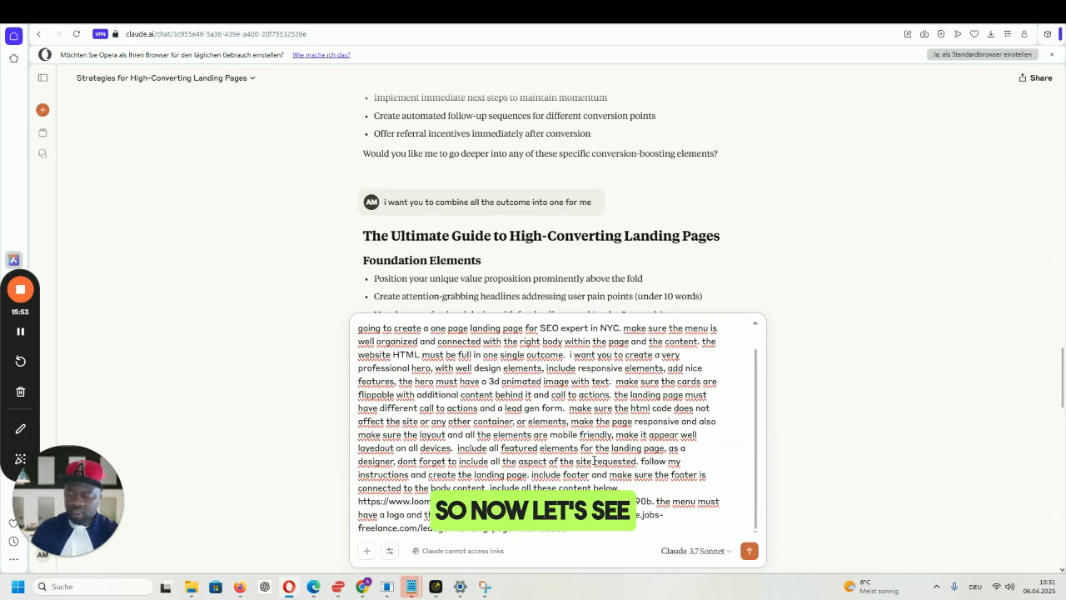
key("ctrl+a")
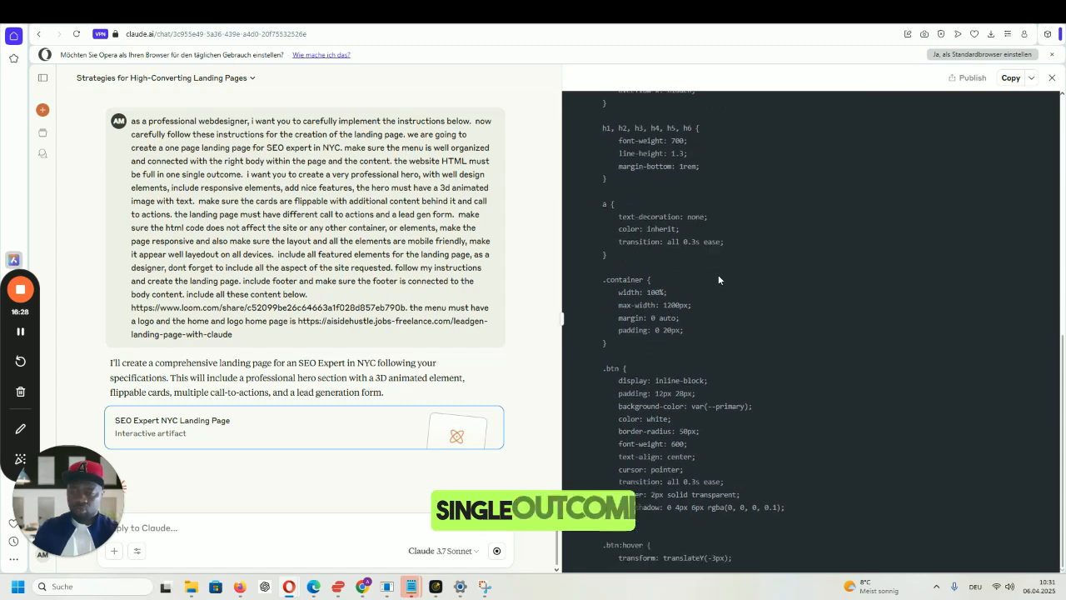
- In Websim, confirm Sonnet 3.7 as the model and paste the landing-page prompt into the create box
left_click(423, 16)
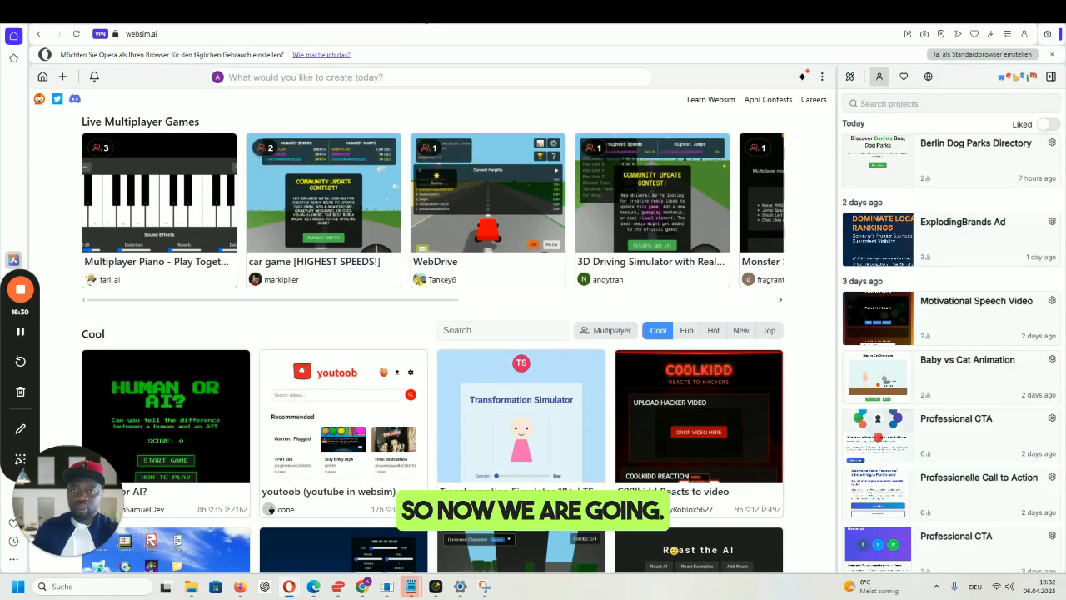
left_click(358, 16)
left_click(432, 16)
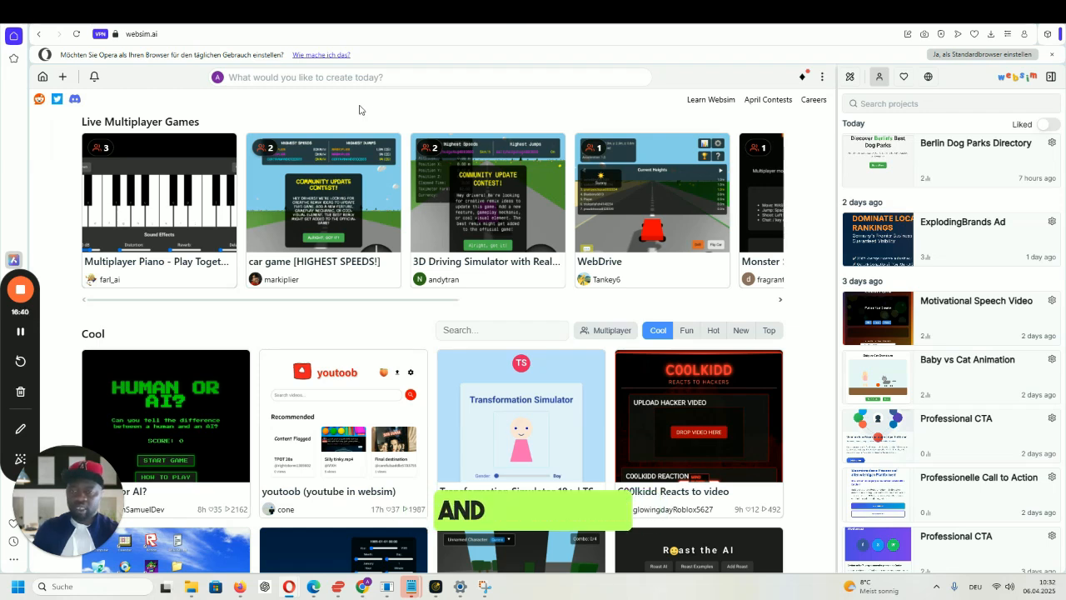
left_click(379, 77)
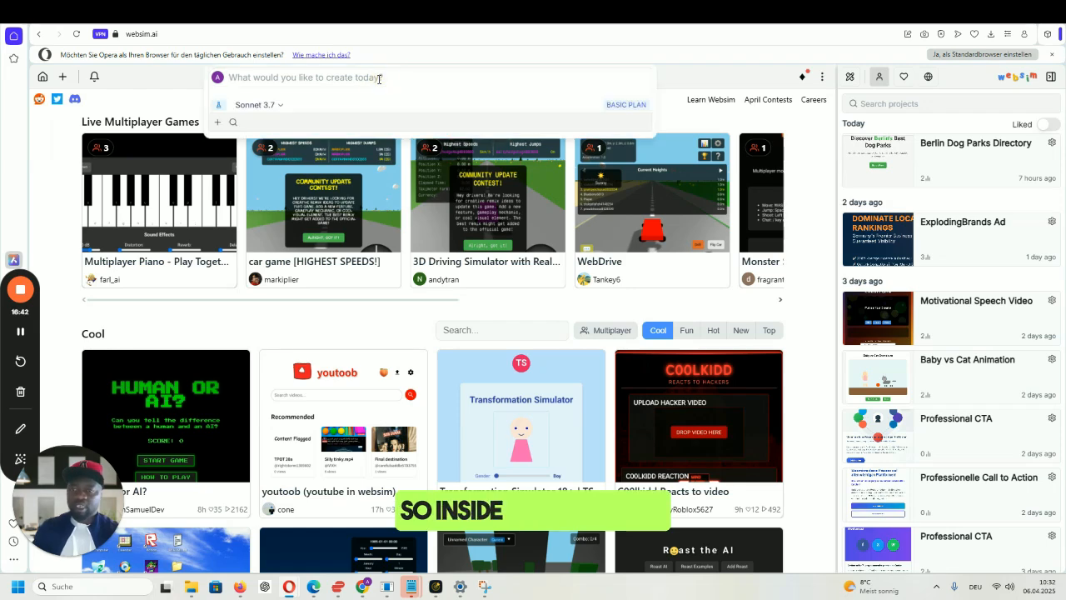
left_click(265, 111)
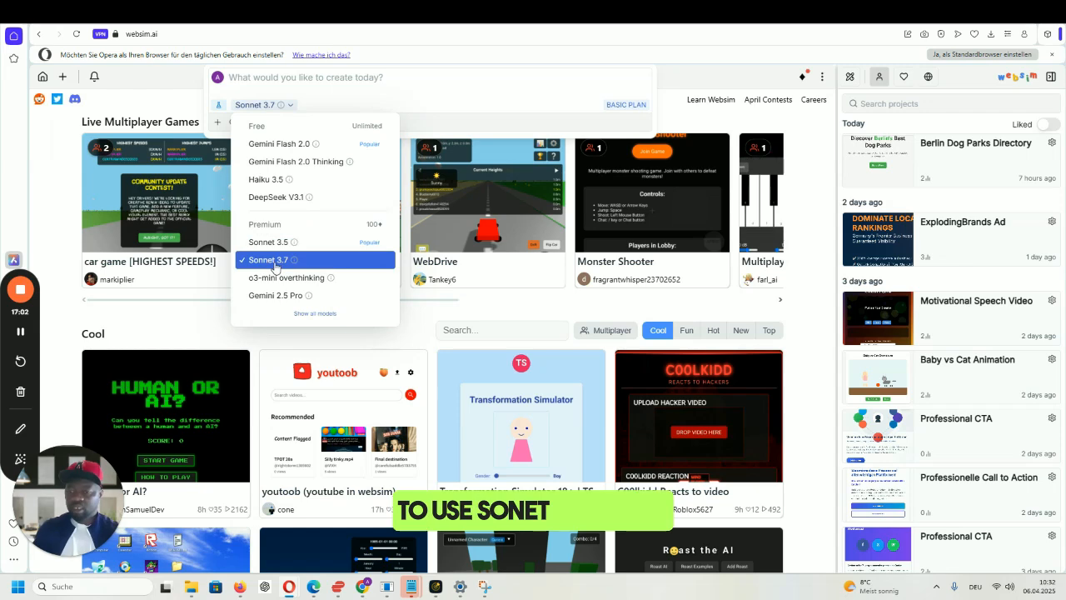
left_click(304, 313)
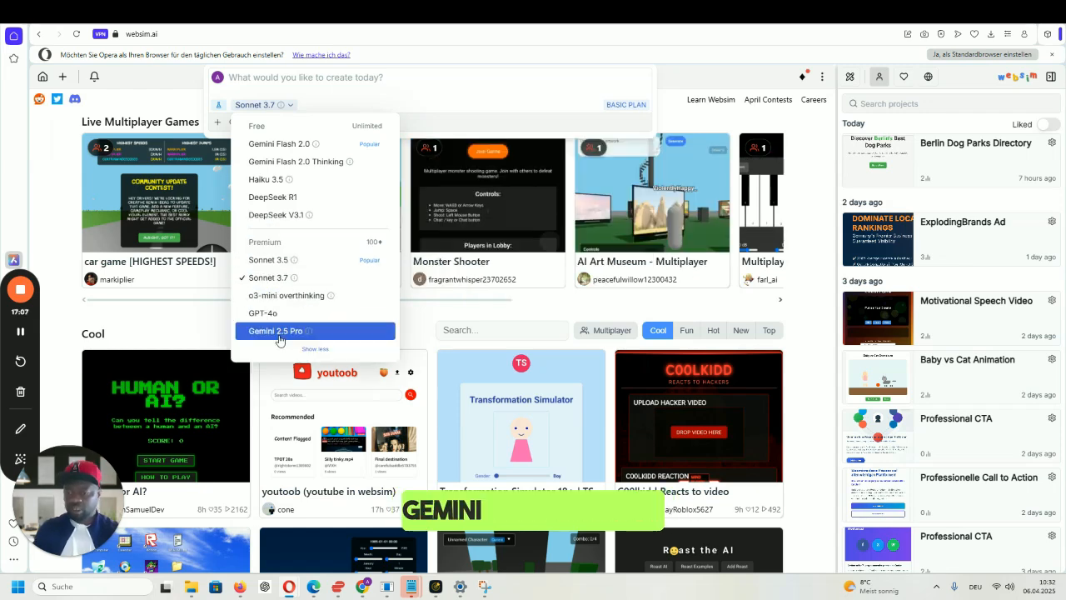
left_click(278, 279)
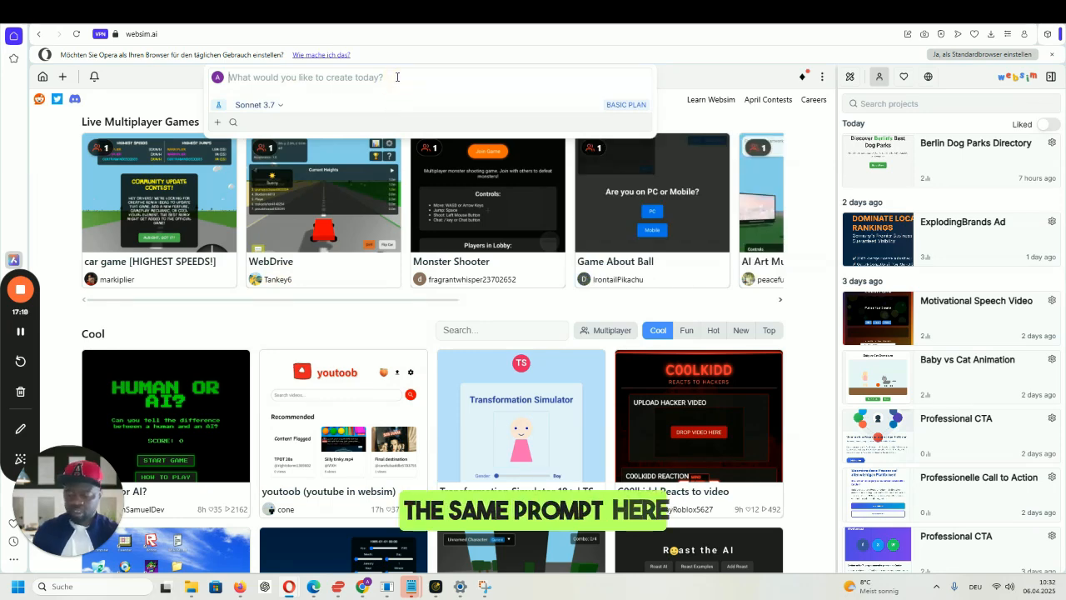
key("ctrl+v")
- Submit the NYC SEO landing-page prompt so Websim generates its version
key("Return")
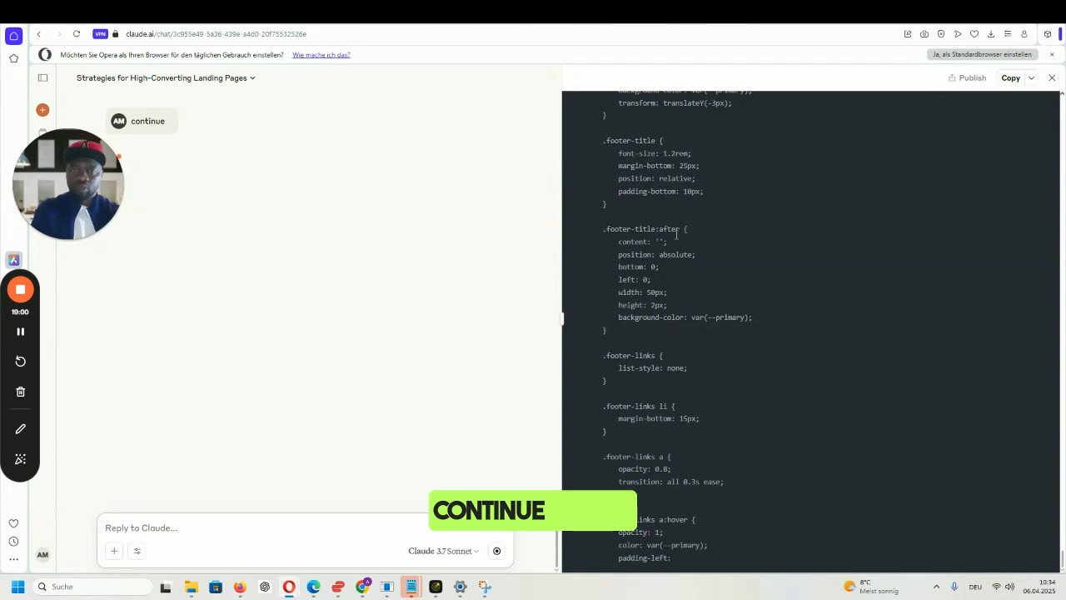
mouse_move(425, 24)
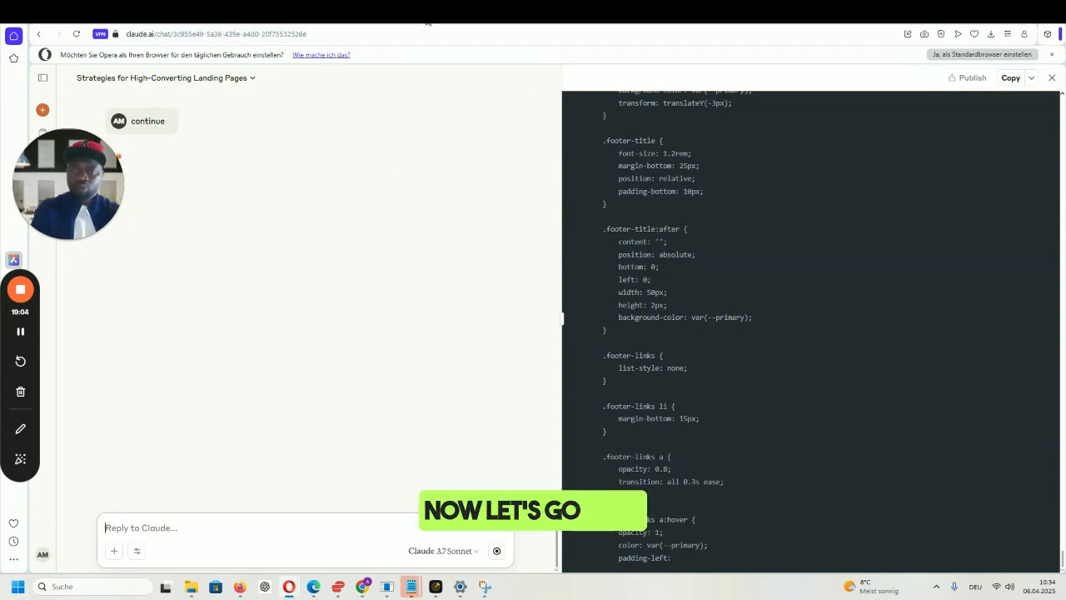
- Check Websim's generation progress, then bring up the live LeadGen landing page in Chrome
left_click(425, 23)
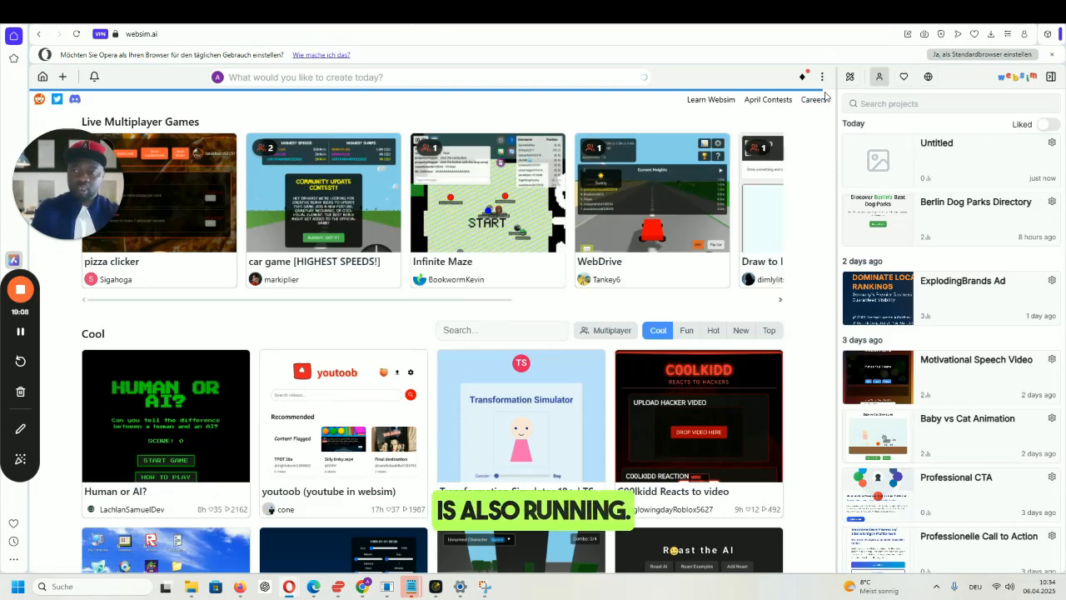
left_click_drag(38, 174, 36, 491)
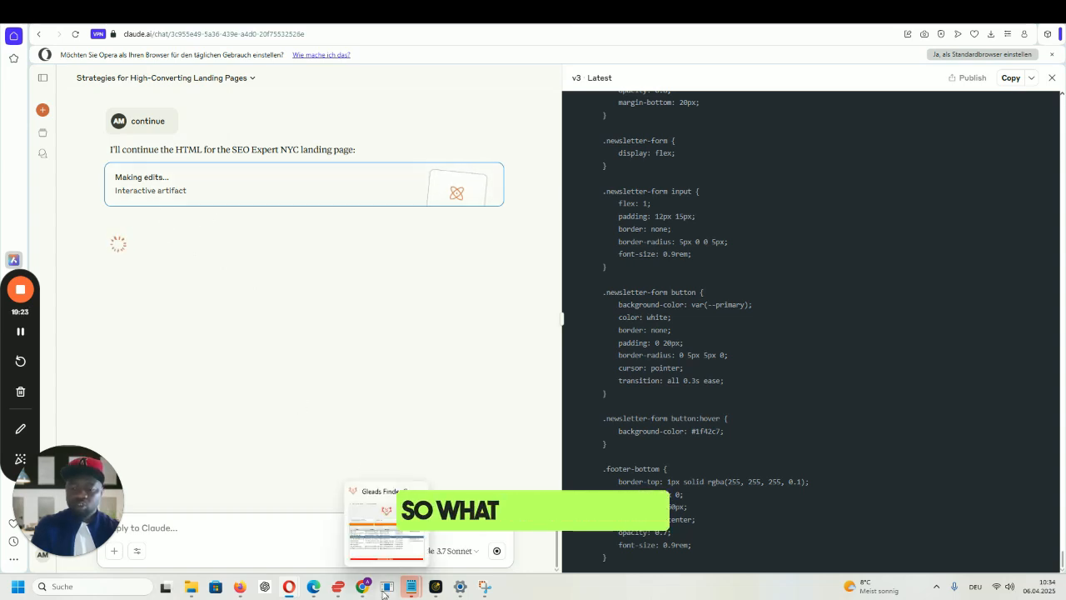
mouse_move(362, 586)
left_click(309, 547)
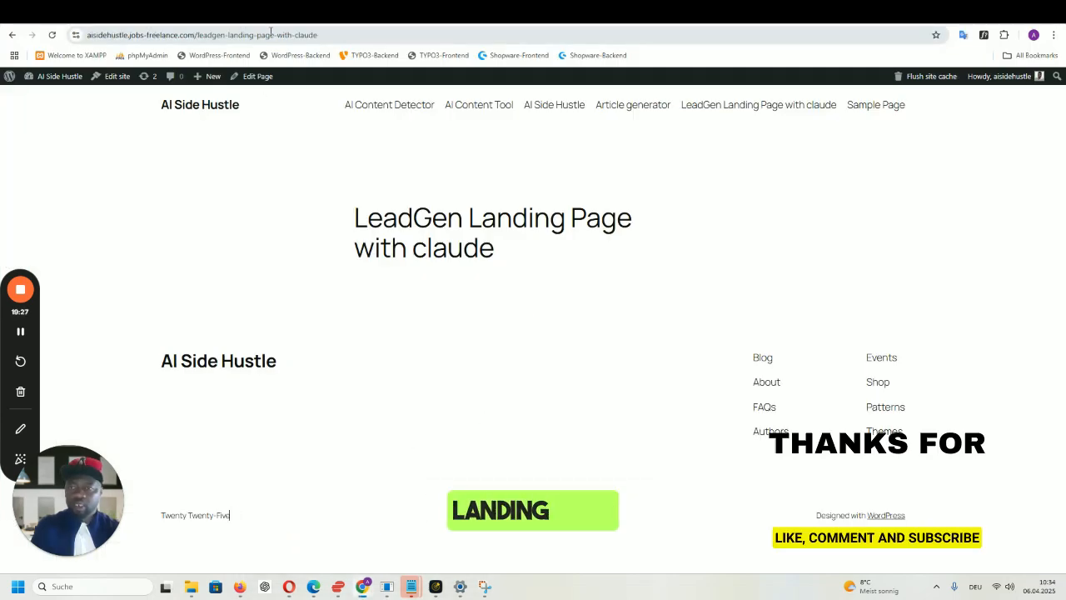
- Open 'LeadGen Landing Page with claude' in Elementor, dismissing the pattern chooser along the way
left_click(255, 75)
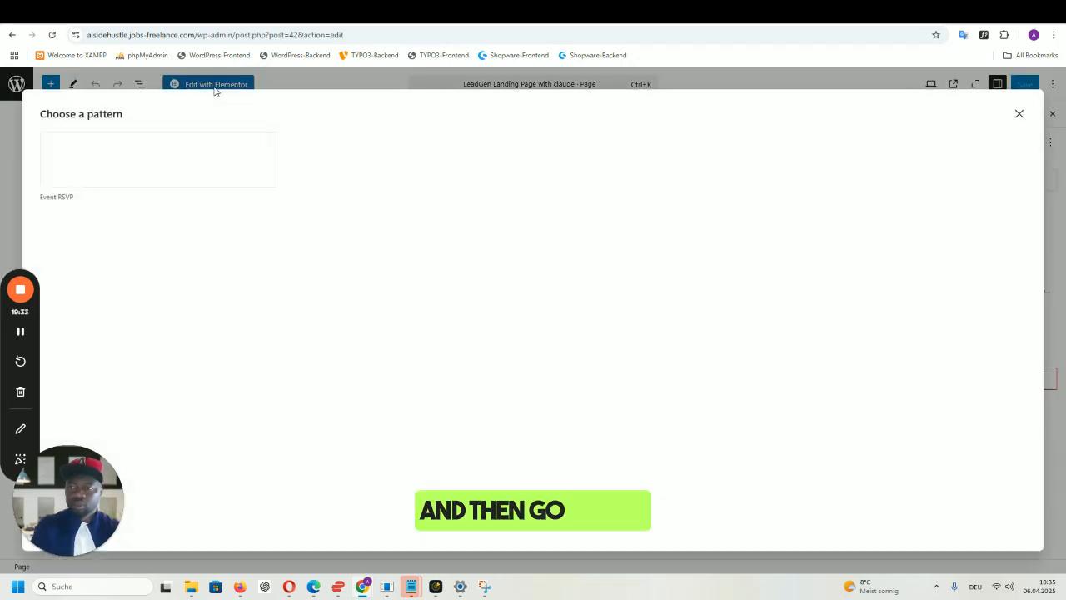
left_click(1020, 114)
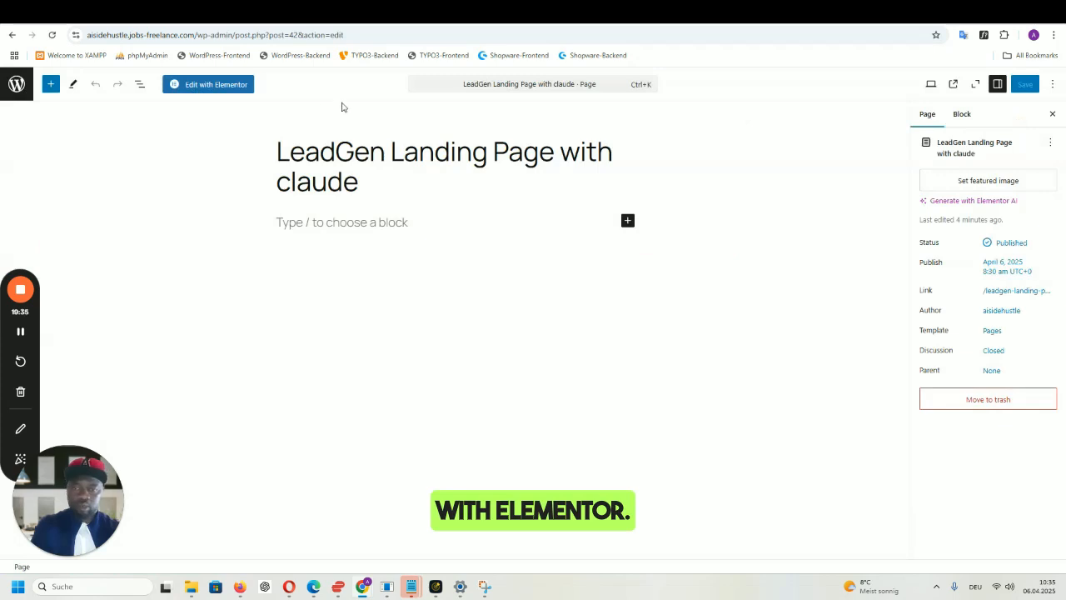
left_click(217, 88)
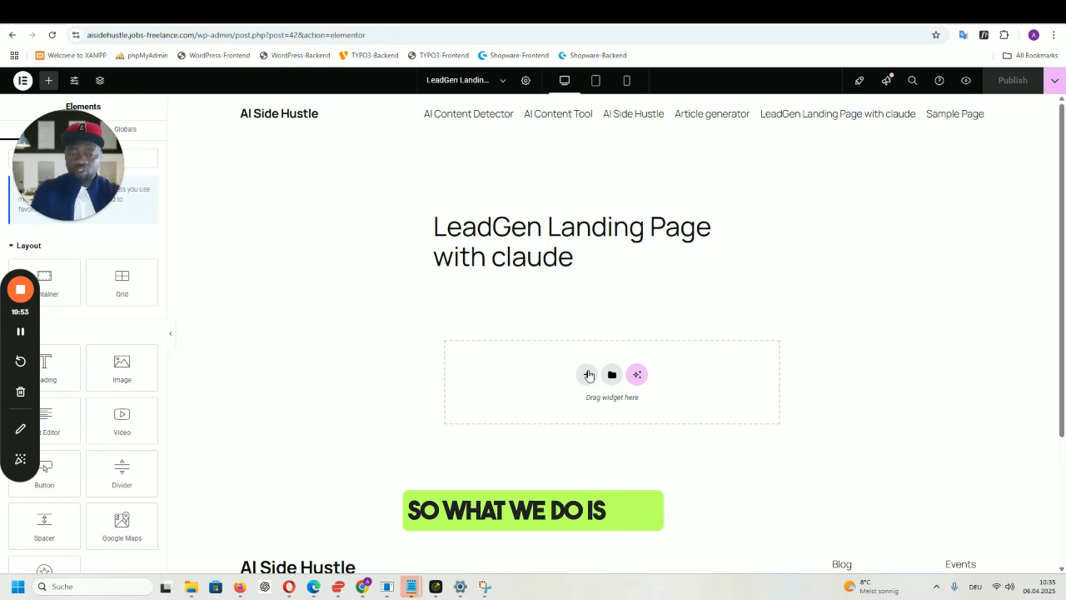
- Add a one-column flexbox container with Full Width content width below the page title
left_click(587, 376)
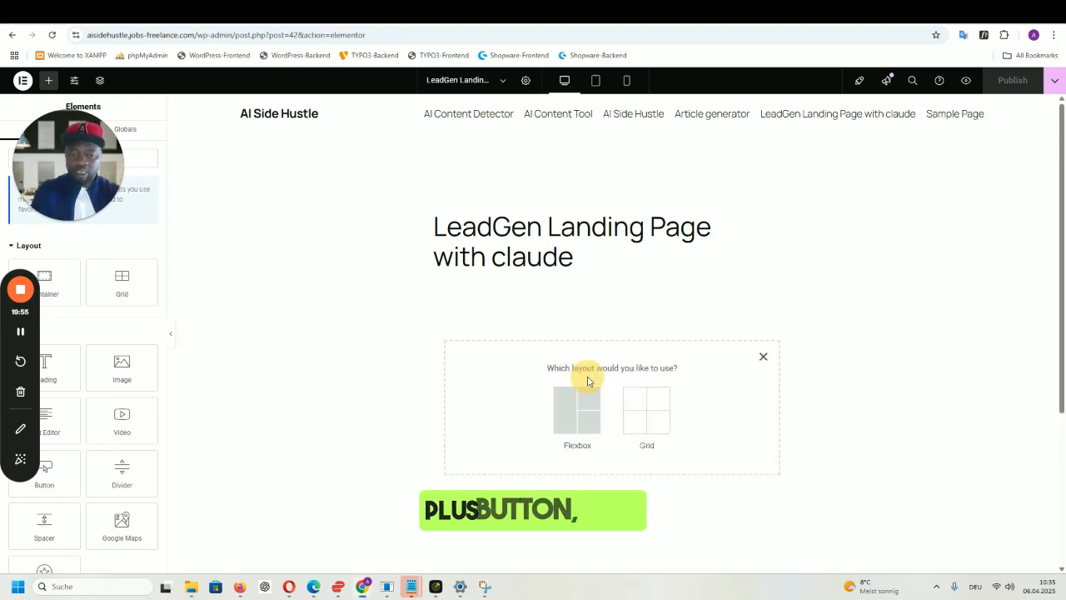
left_click(580, 408)
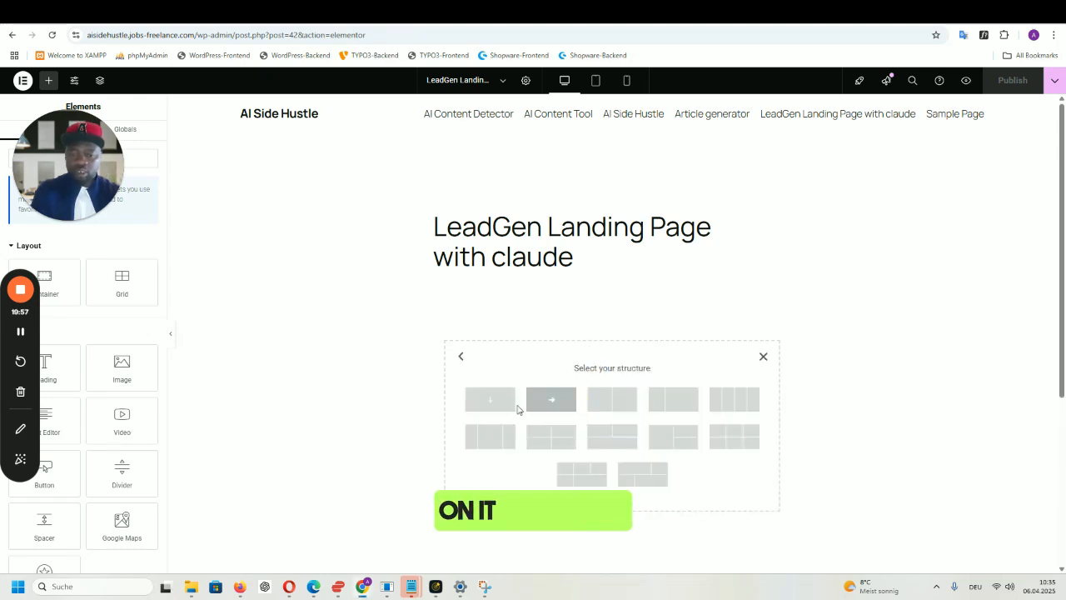
left_click(491, 401)
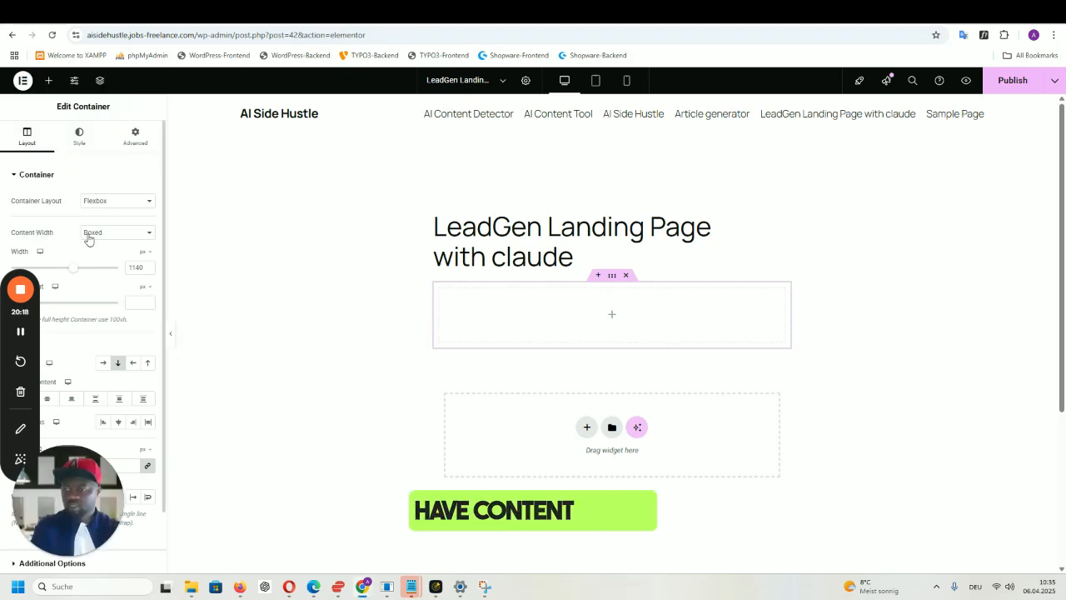
left_click(97, 235)
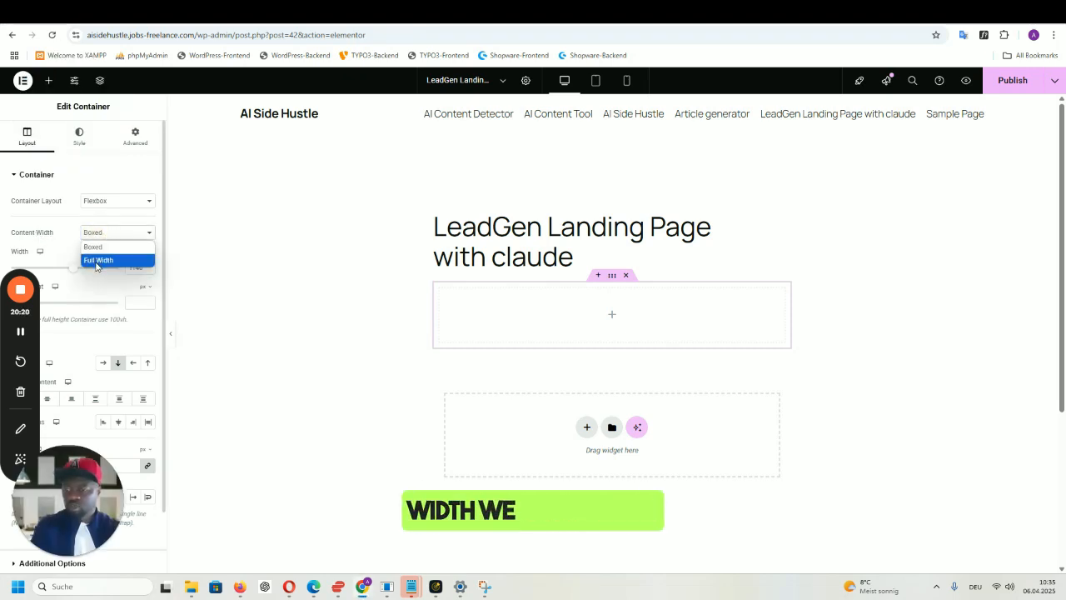
left_click(97, 260)
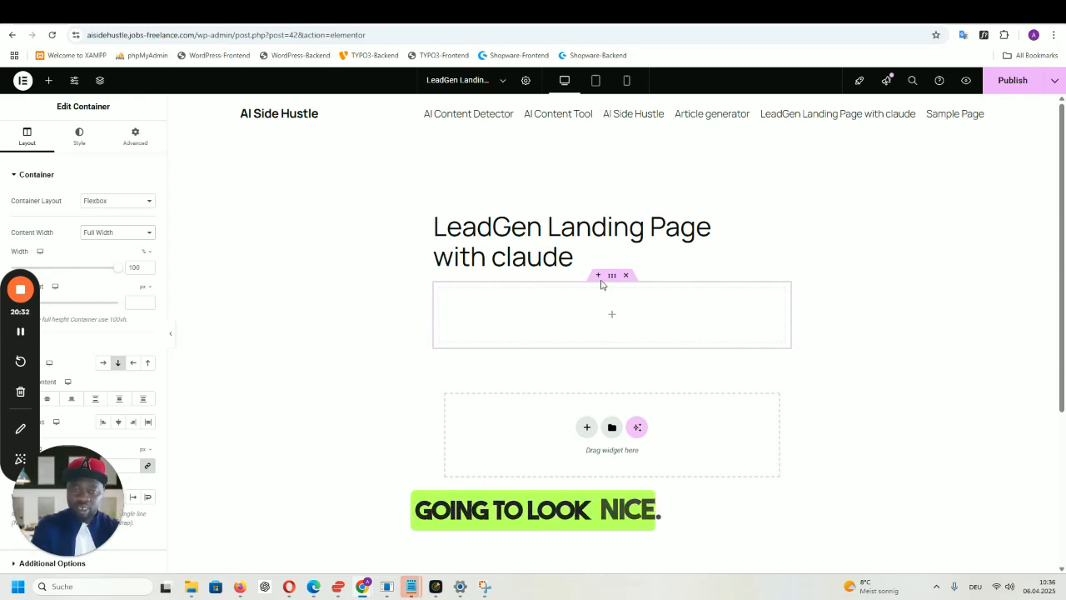
left_click(525, 81)
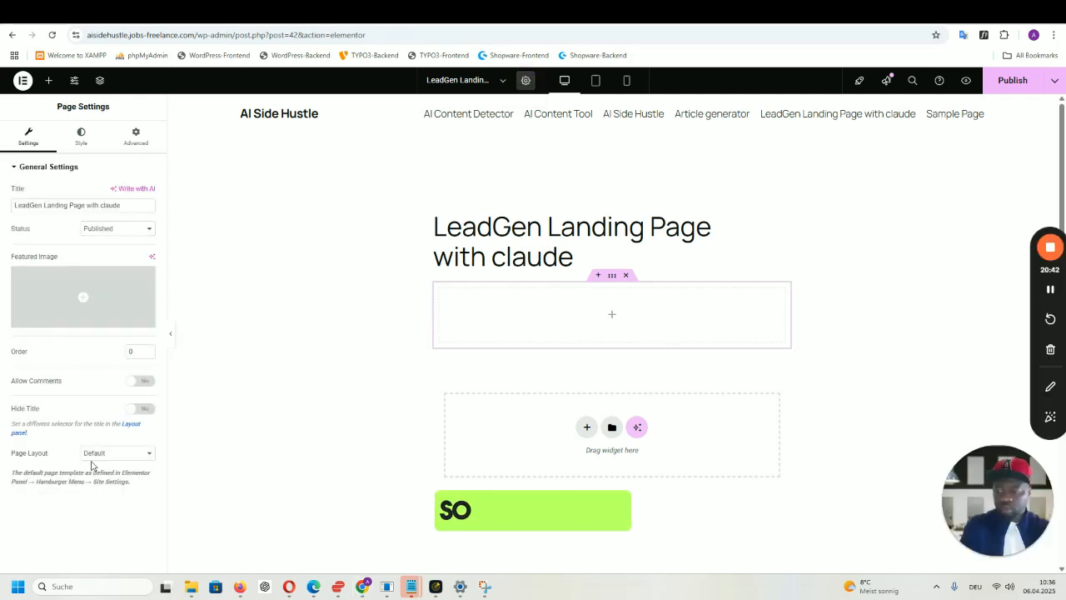
- Set the page layout to Elementor Full Width, turn Hide Title on, and publish
left_click(104, 455)
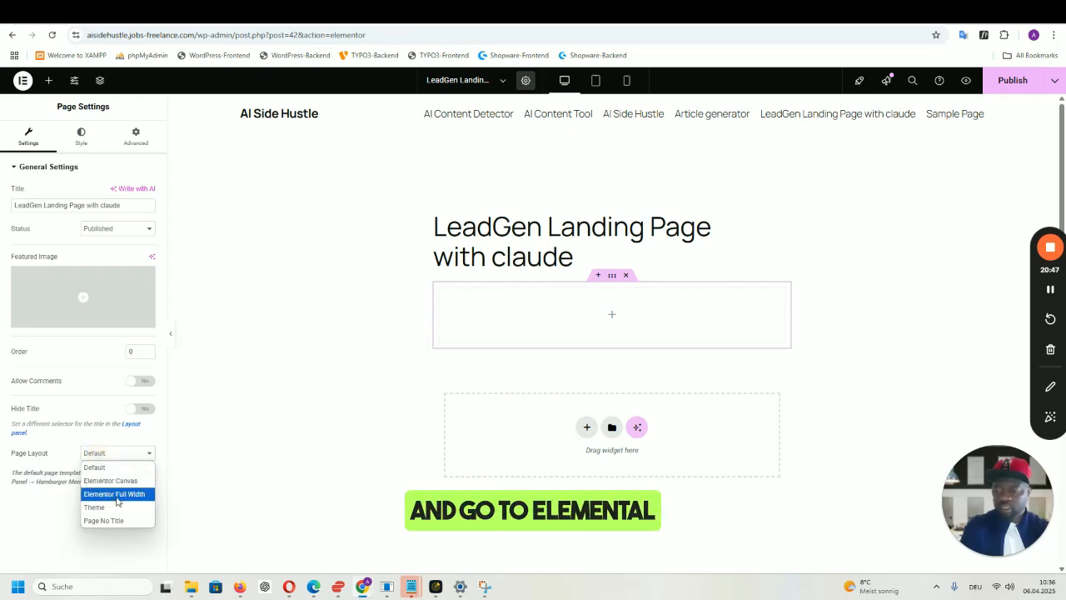
left_click(115, 493)
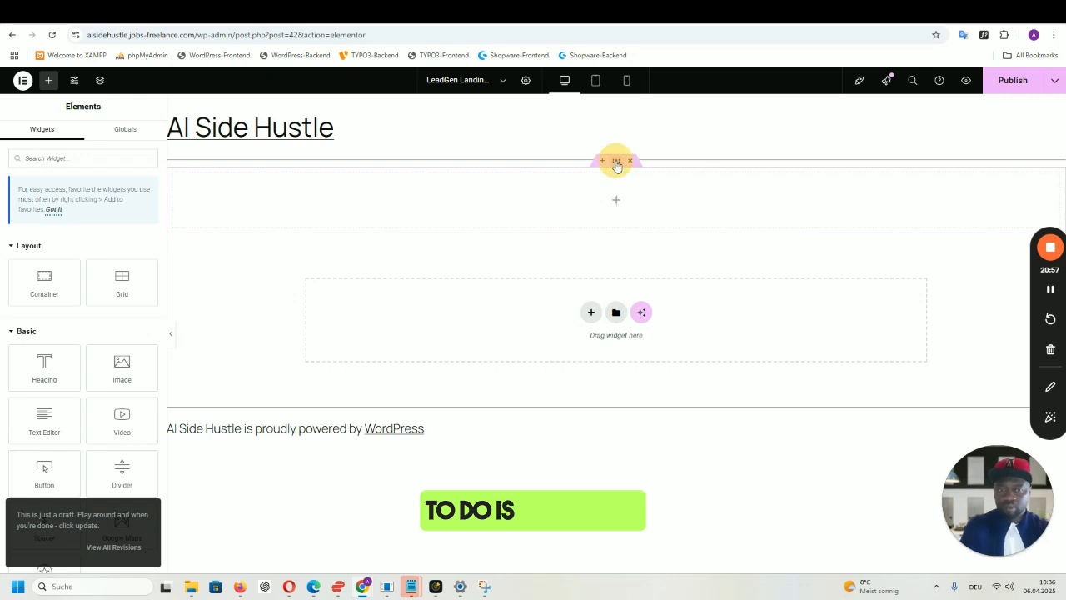
left_click(616, 162)
left_click(526, 83)
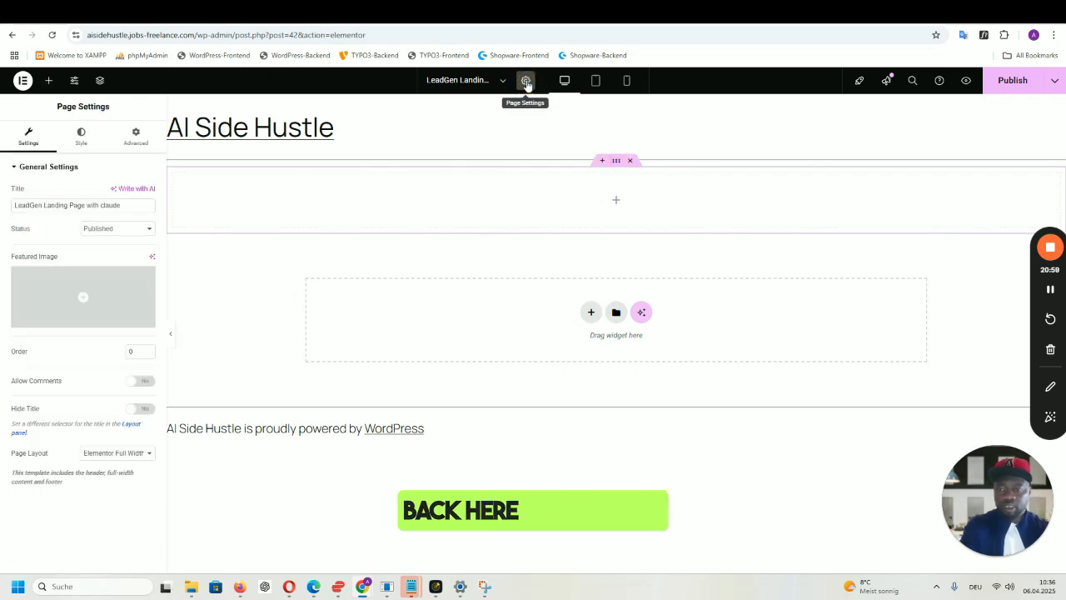
left_click(143, 409)
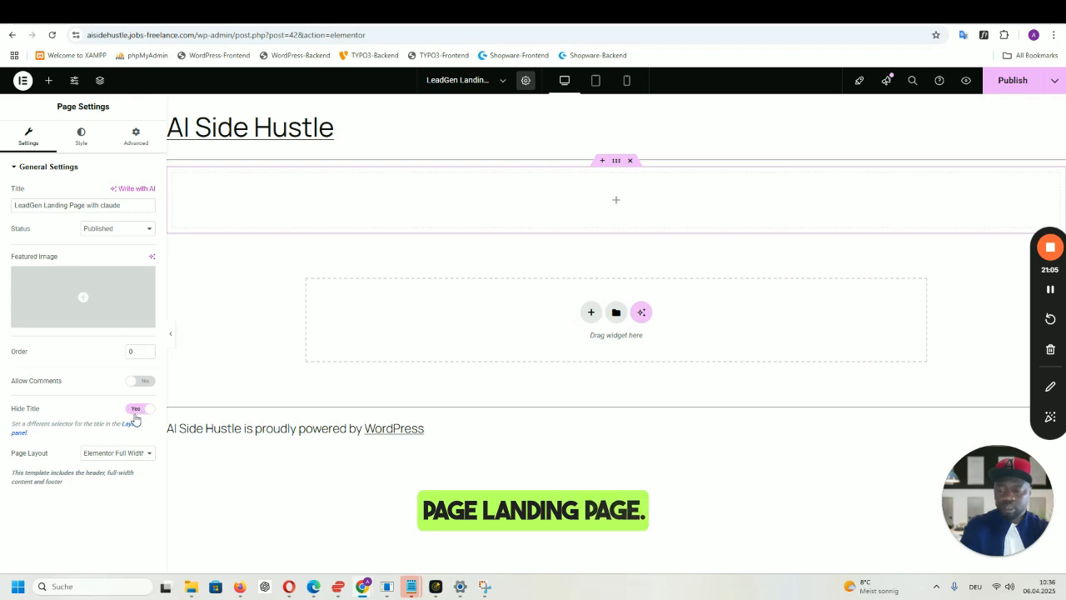
left_click(1011, 91)
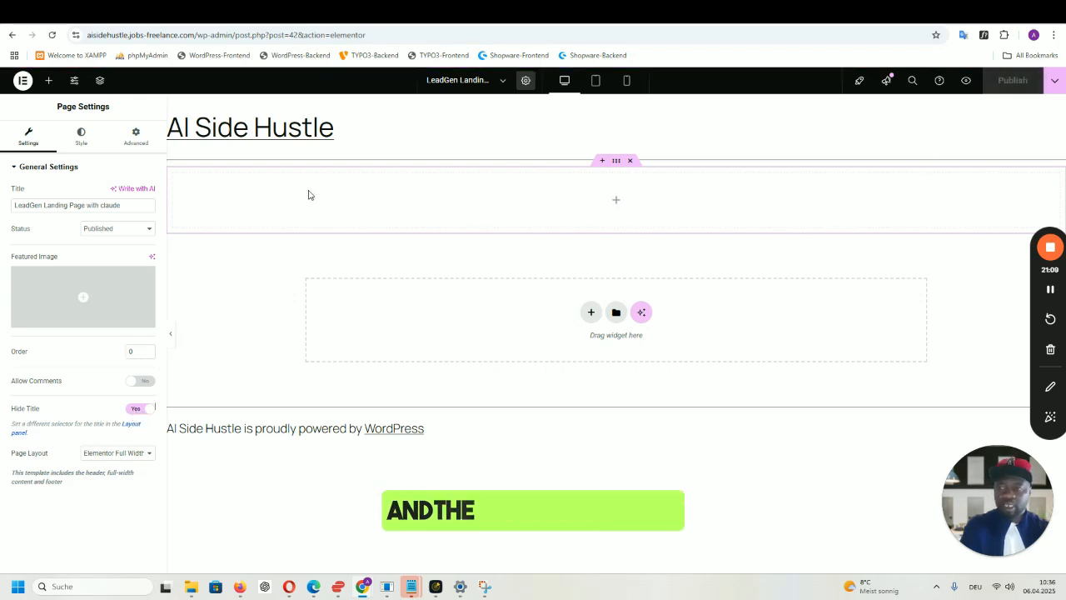
- Search 'html' and drop an HTML widget into the empty full-width container
left_click(48, 81)
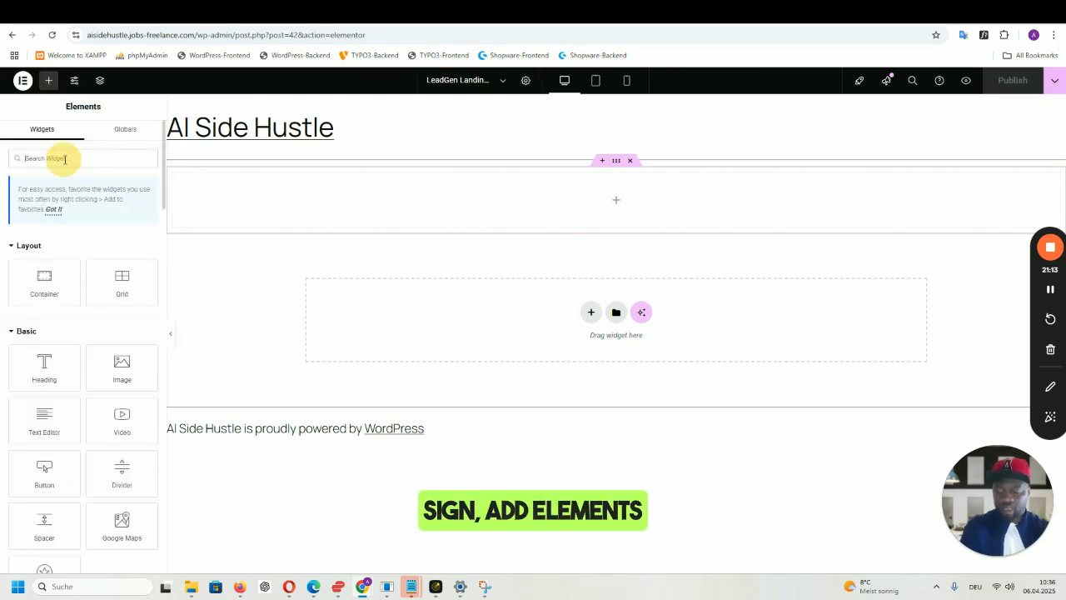
type("html")
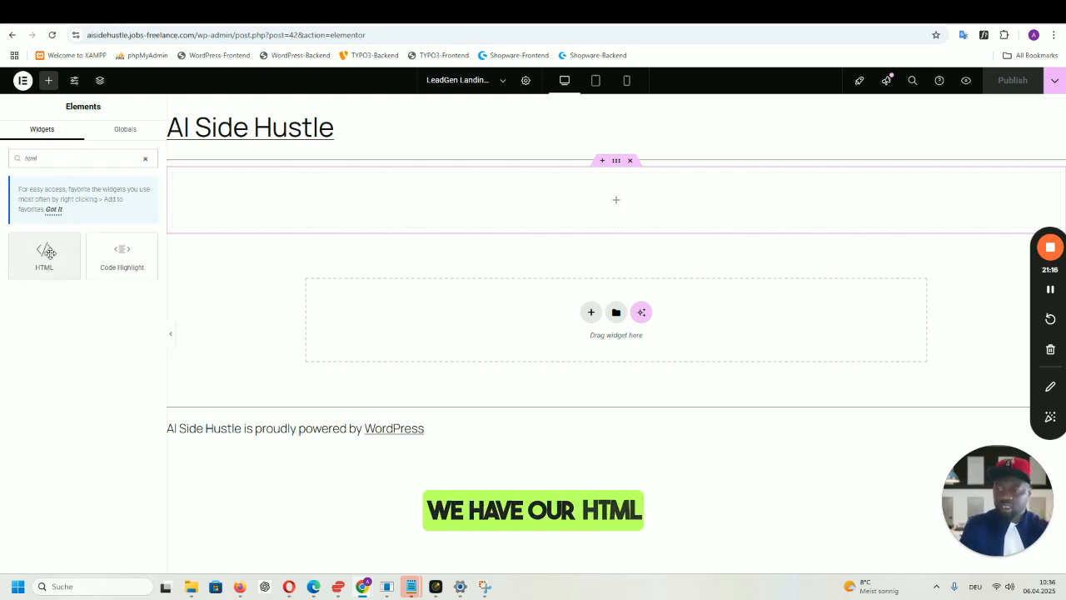
left_click_drag(49, 252, 592, 194)
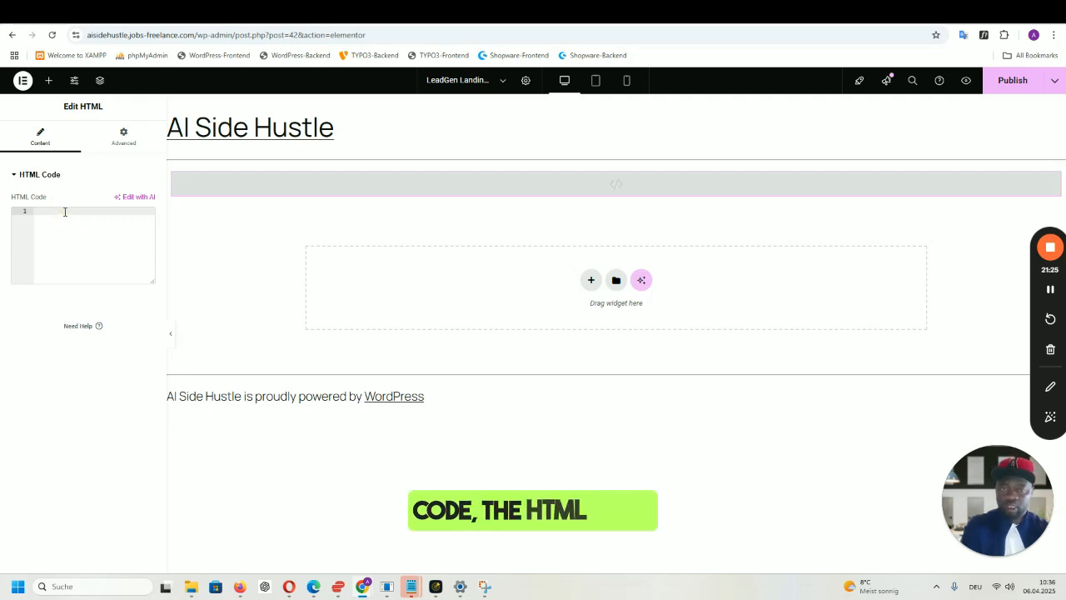
left_click(339, 586)
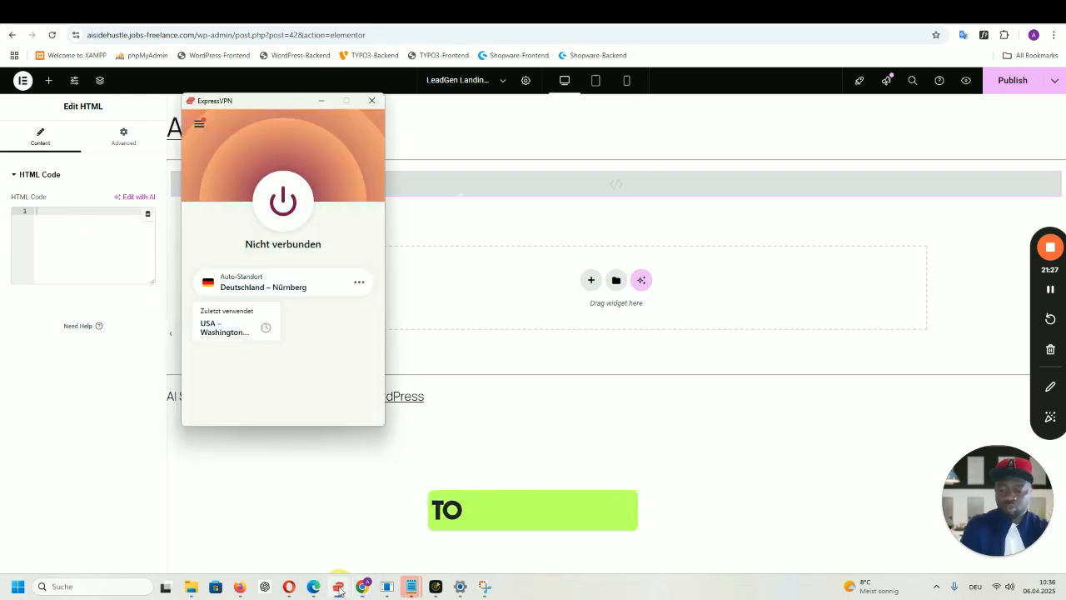
- Move from the Claude landing-page chat to the finished Websim NYC SEO project
left_click(289, 586)
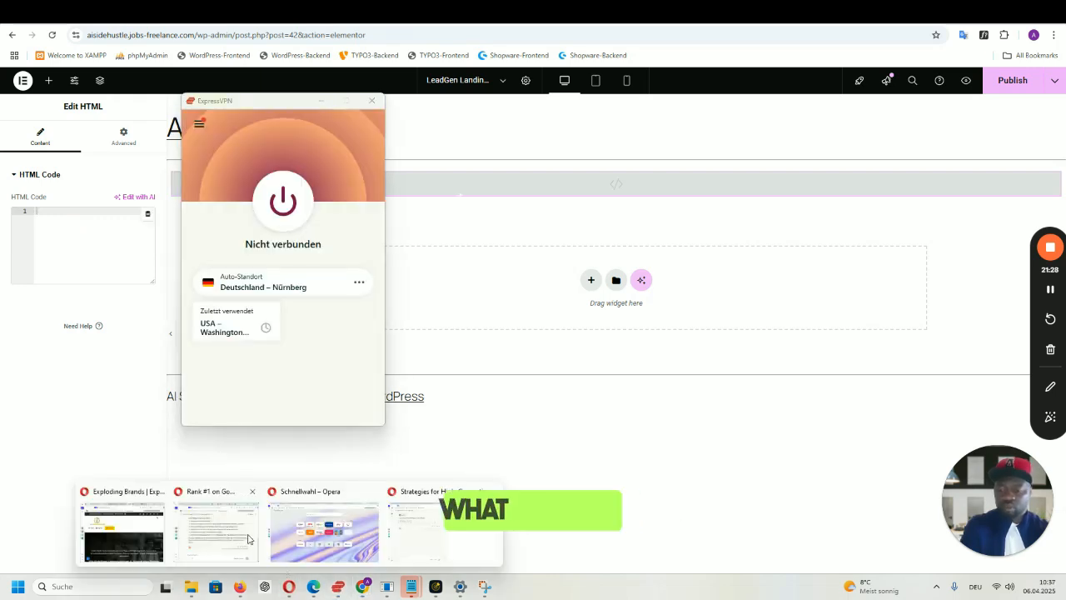
left_click(444, 541)
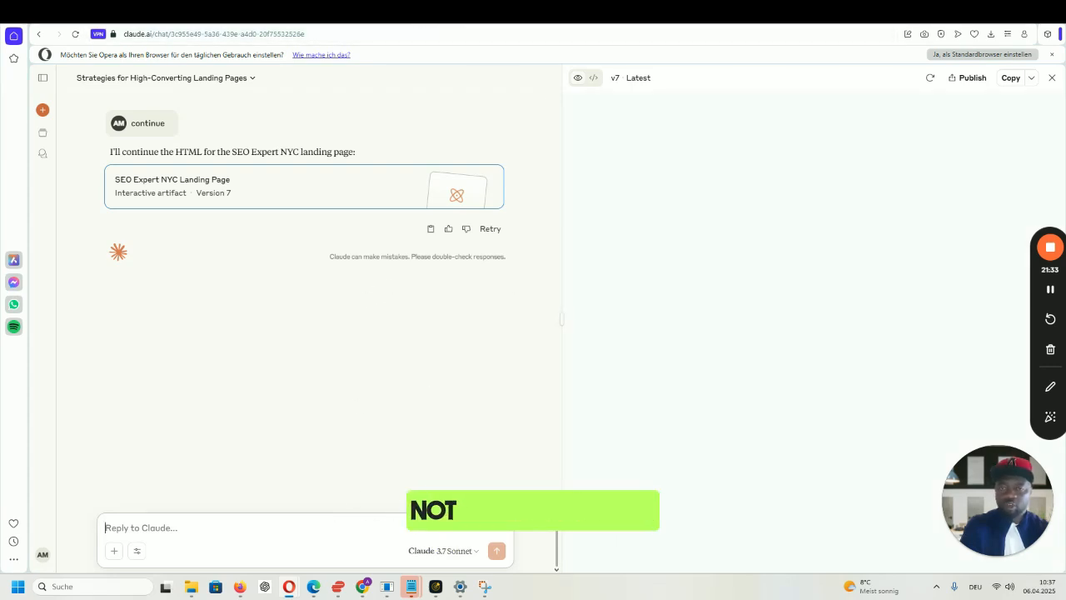
left_click(465, 14)
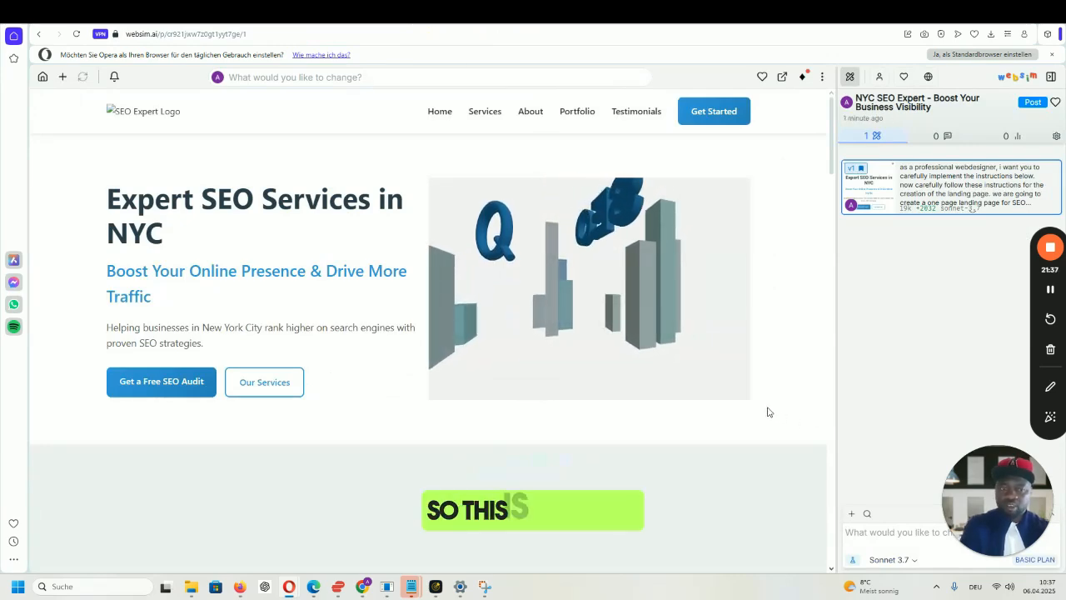
scroll(768, 408, "down", 3)
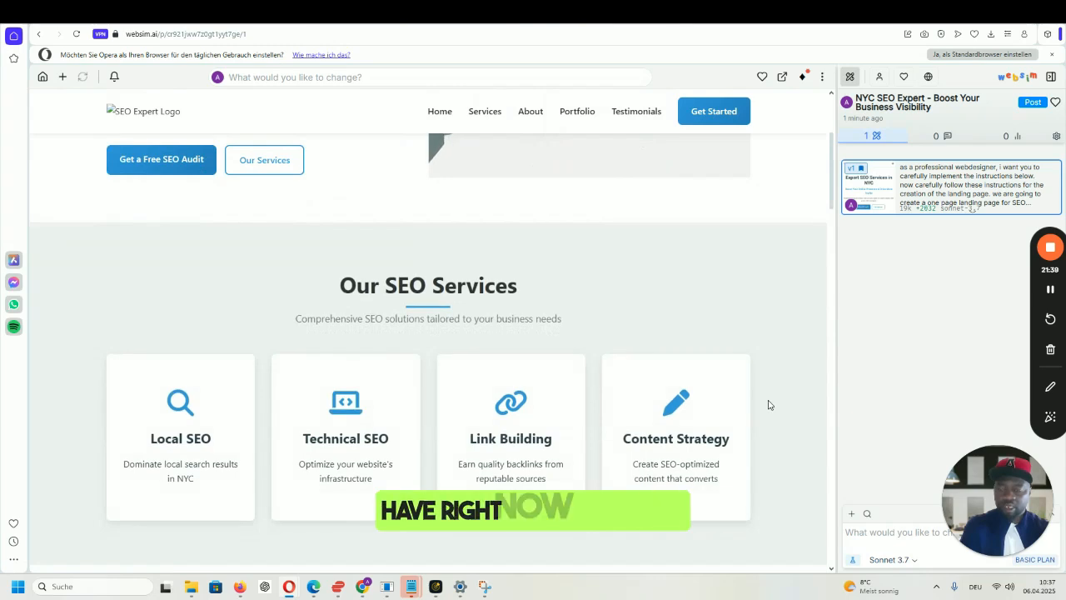
scroll(768, 405, "down", 2)
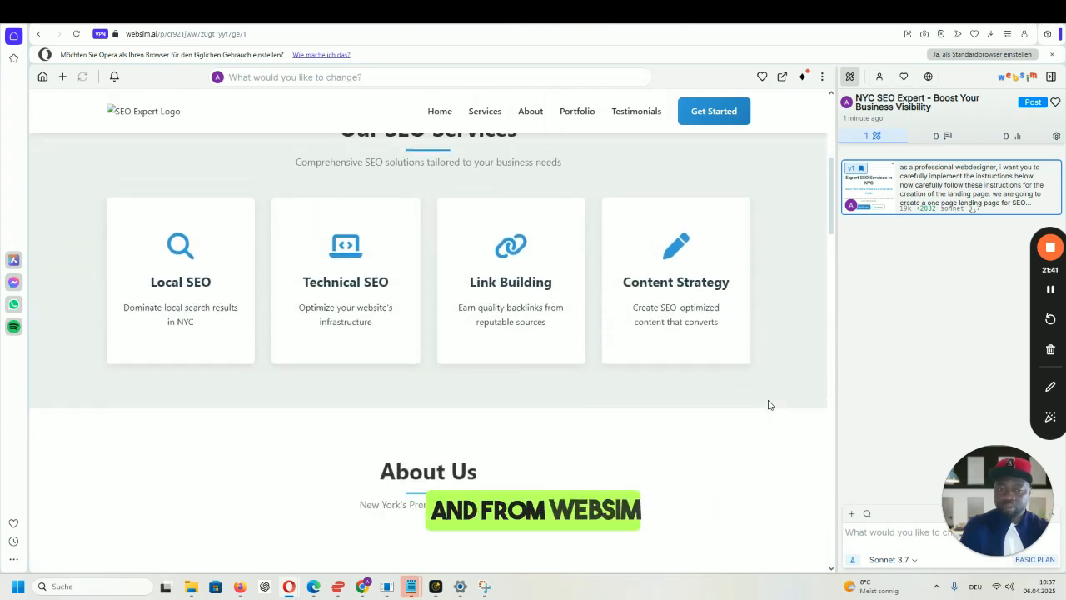
scroll(768, 405, "up", 5)
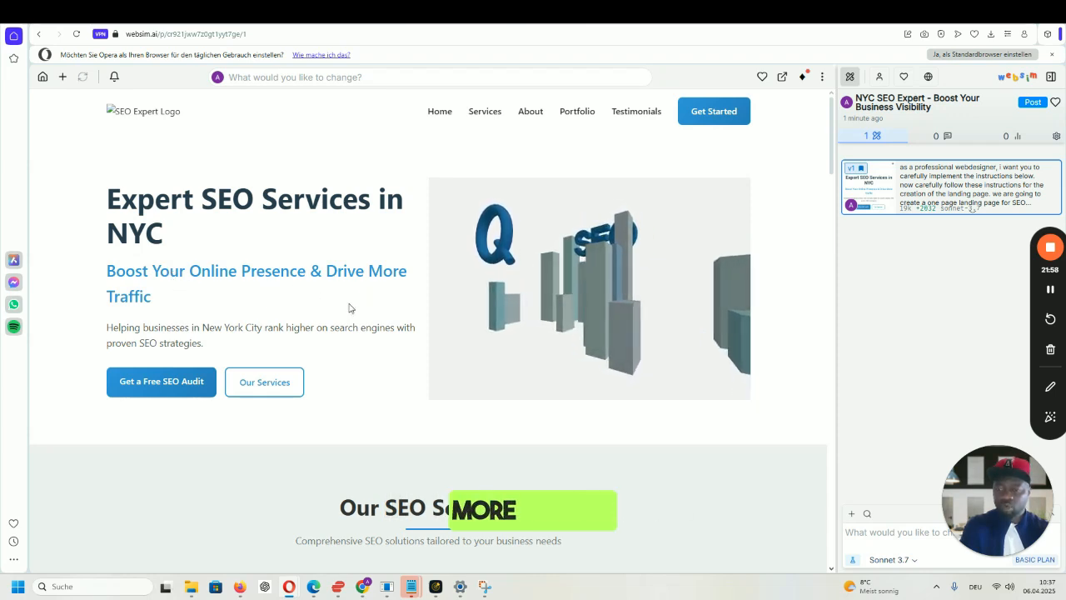
scroll(348, 309, "down", 2)
scroll(348, 309, "down", 1)
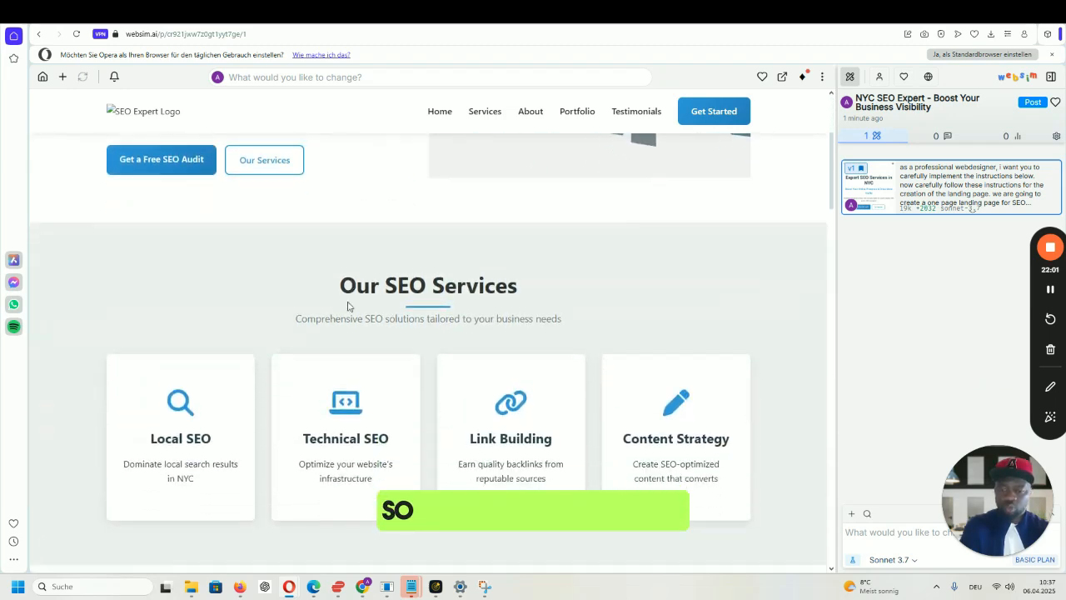
scroll(562, 317, "down", 1)
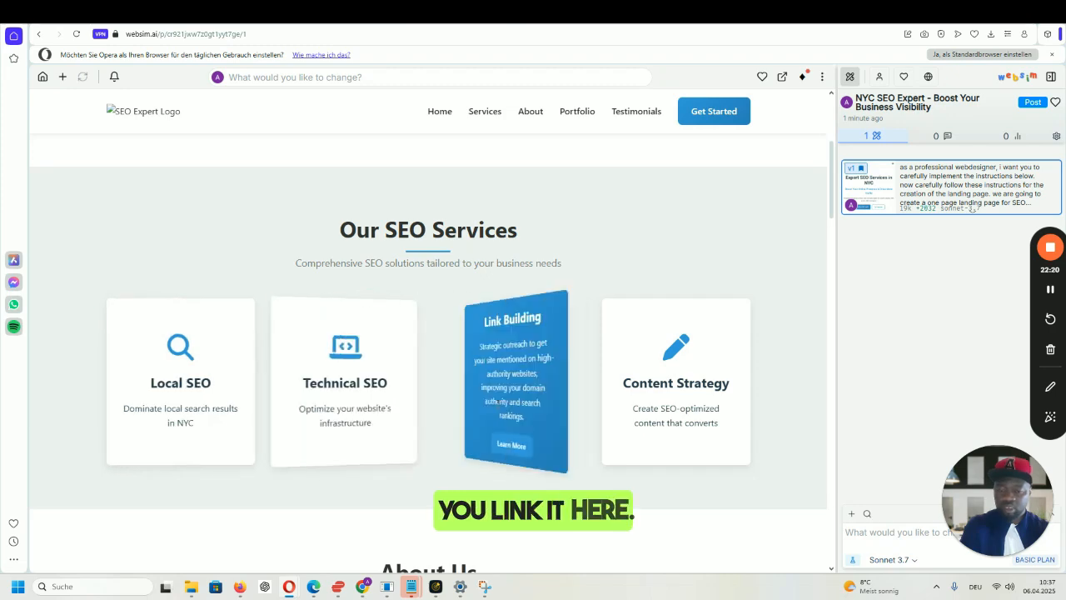
scroll(619, 383, "down", 2)
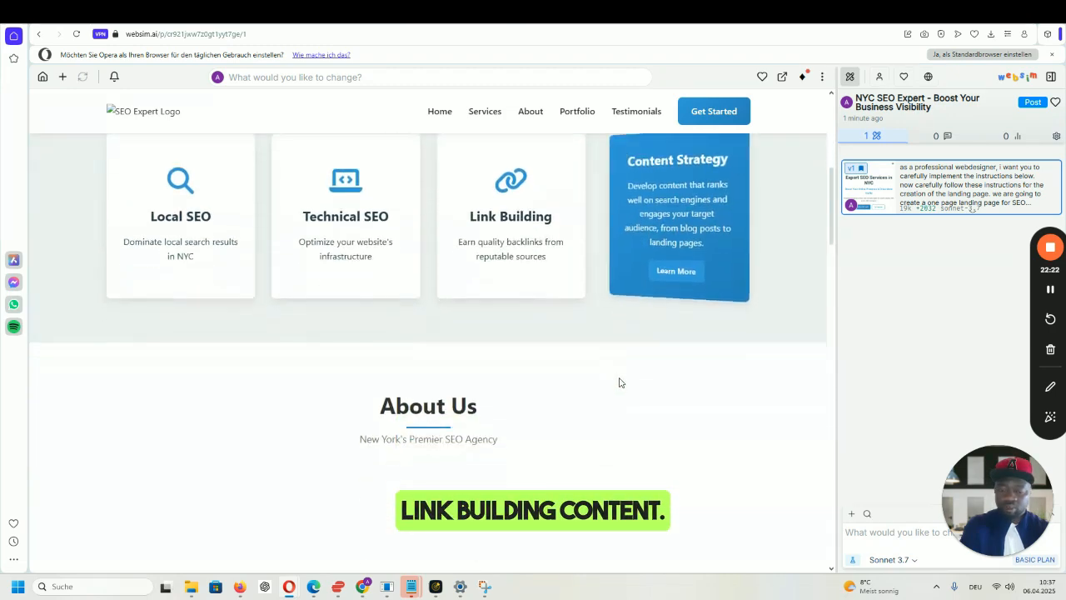
scroll(619, 382, "down", 2)
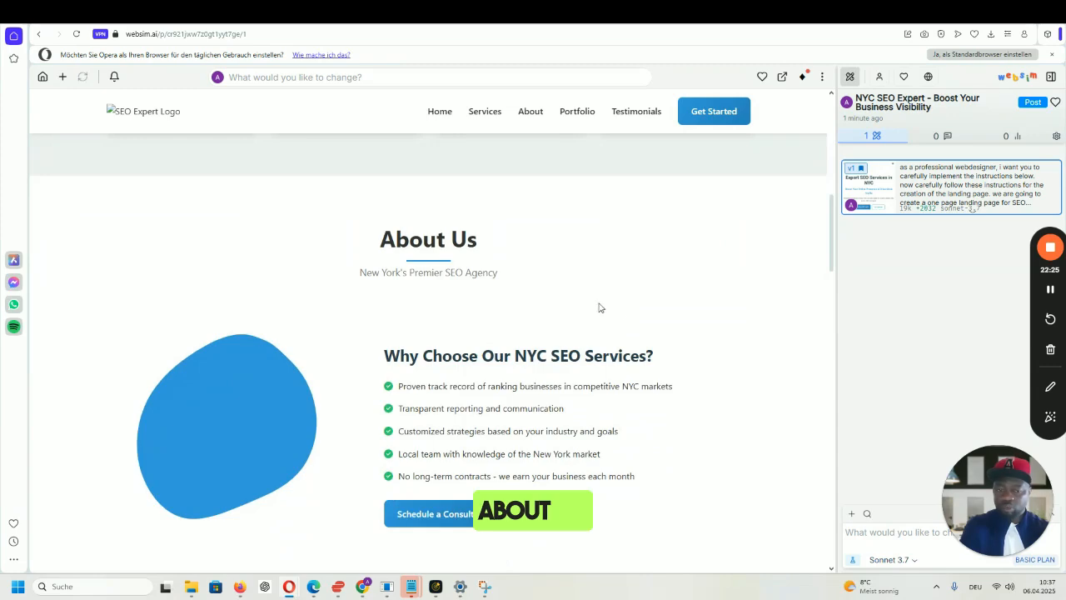
scroll(598, 307, "down", 1)
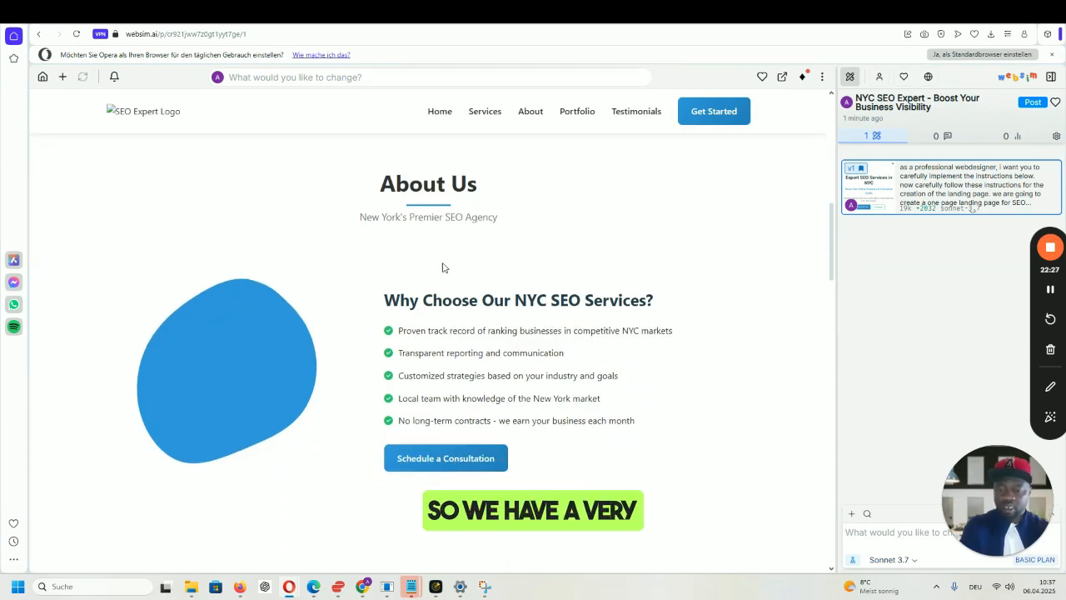
scroll(601, 289, "down", 3)
scroll(598, 291, "down", 3)
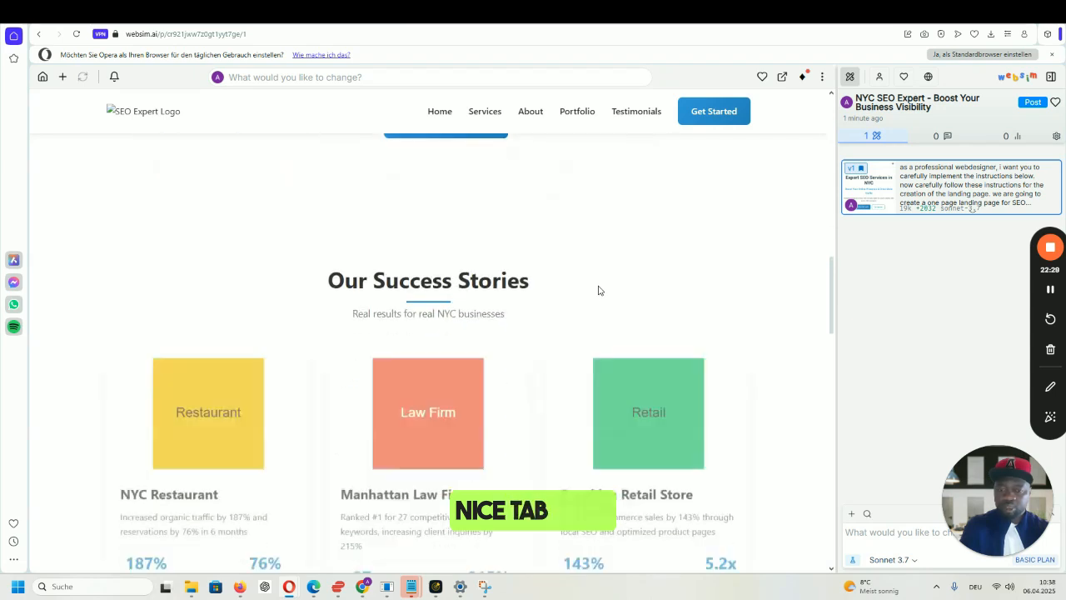
scroll(419, 364, "down", 1)
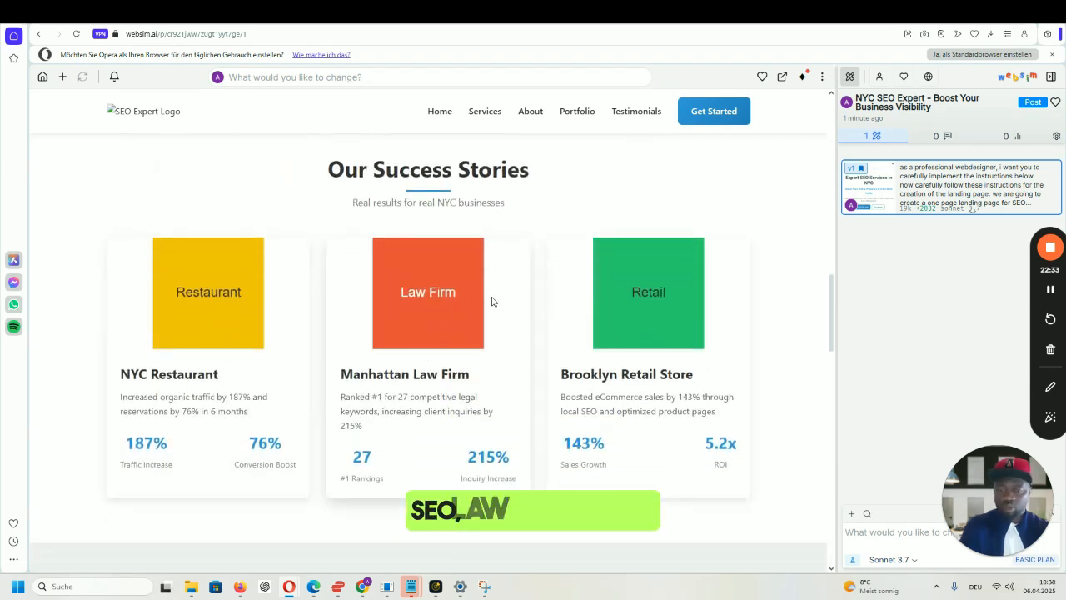
scroll(656, 308, "down", 5)
scroll(652, 311, "down", 2)
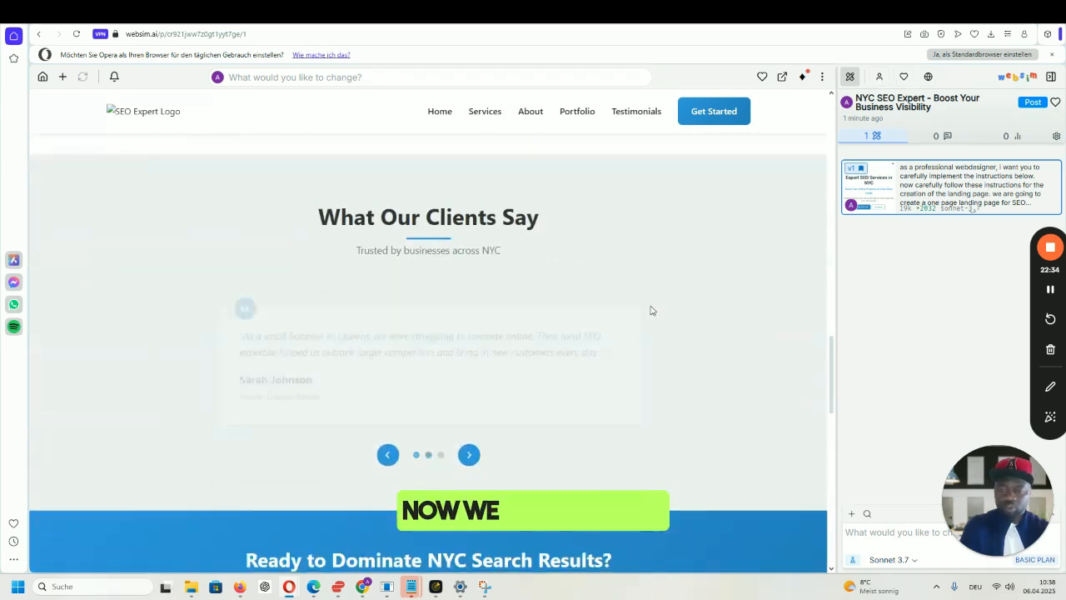
scroll(528, 274, "down", 4)
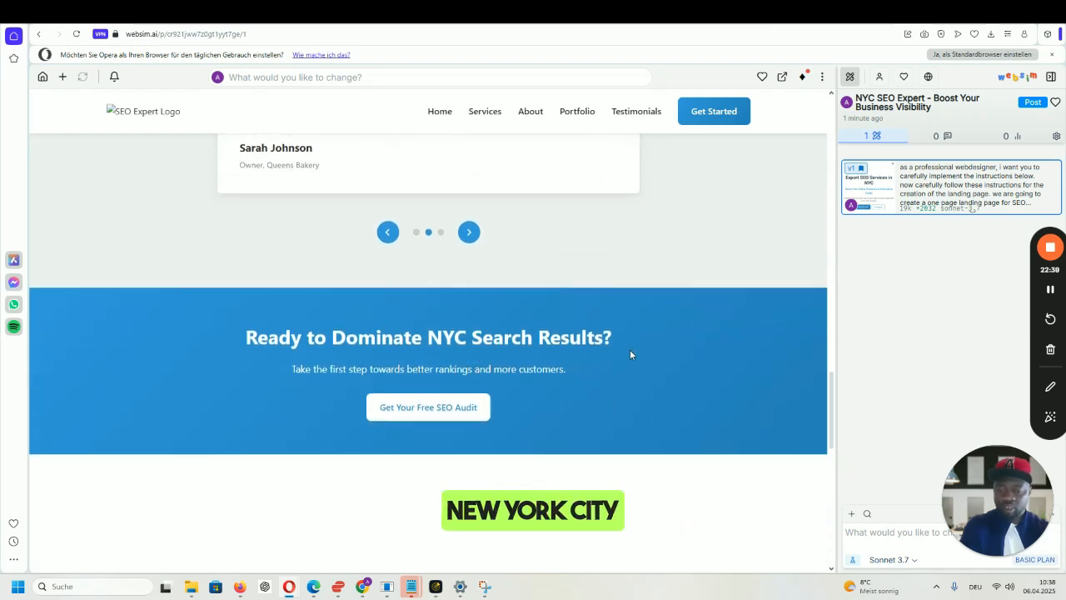
scroll(616, 350, "down", 1)
scroll(538, 342, "down", 2)
scroll(548, 342, "down", 1)
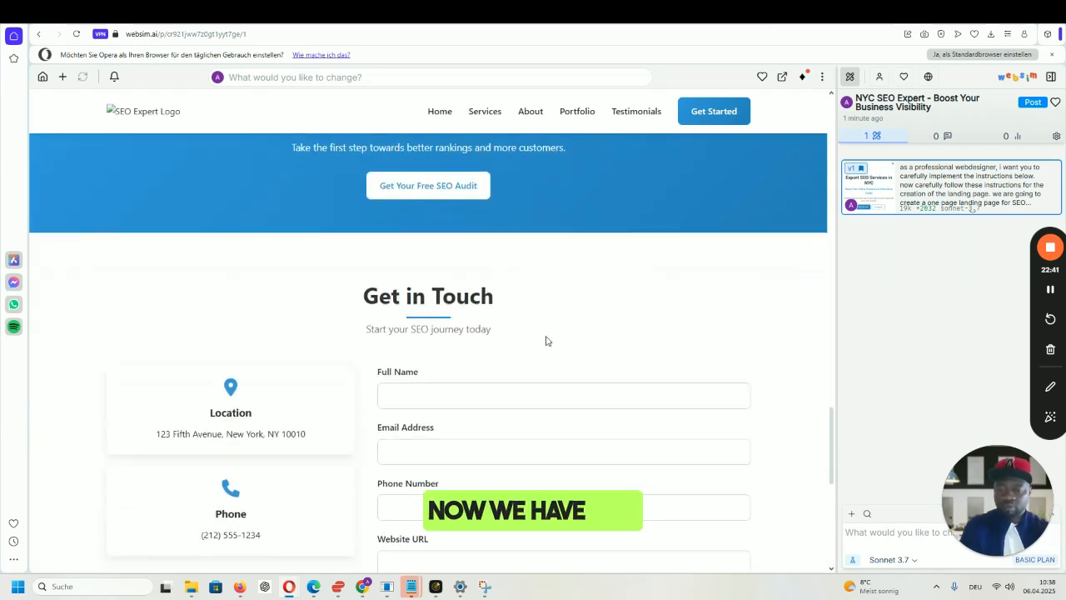
scroll(558, 335, "down", 9)
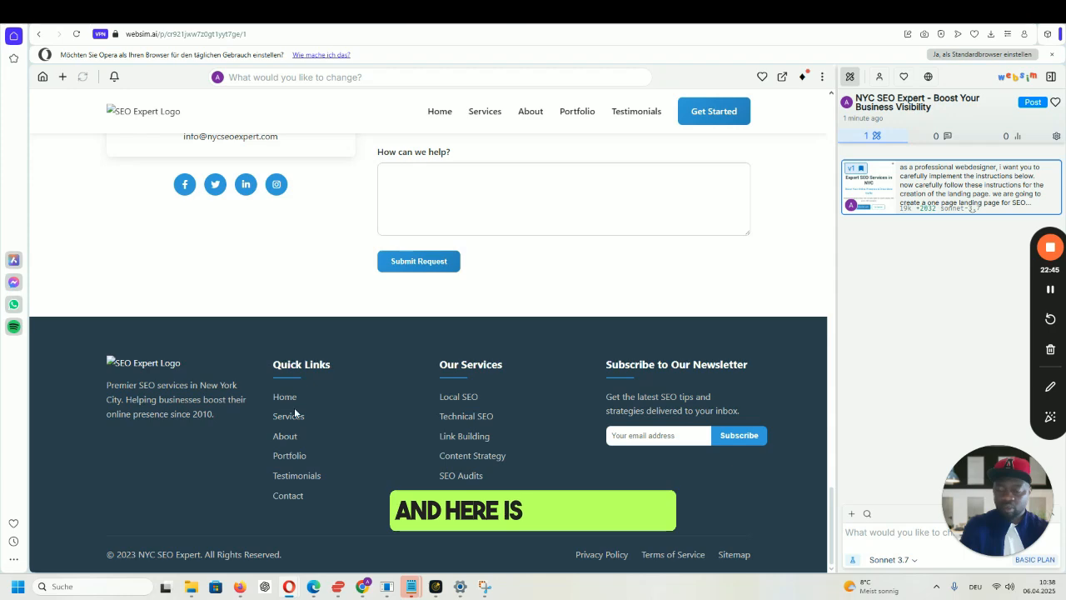
scroll(583, 310, "up", 20)
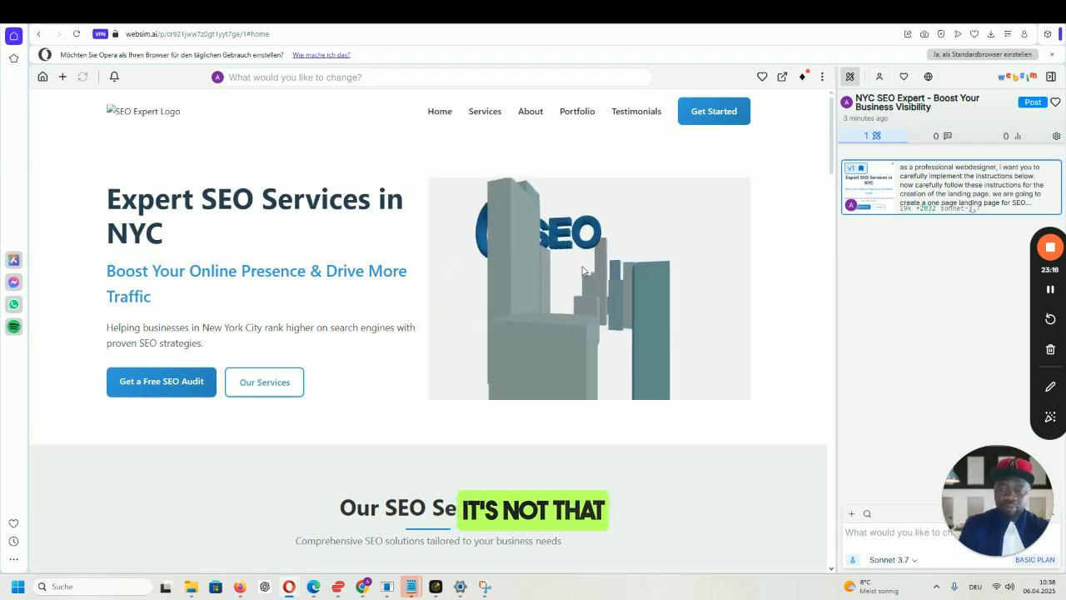
- Review the generated landing page, then open and close the Websim project's three-dot options menu
scroll(669, 302, "down", 5)
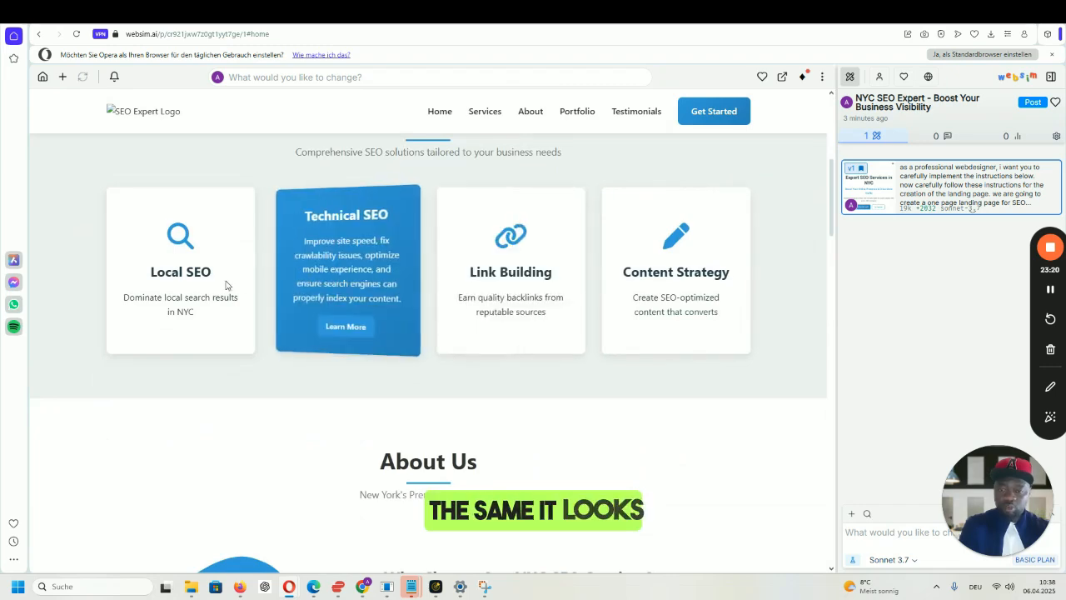
scroll(558, 281, "up", 5)
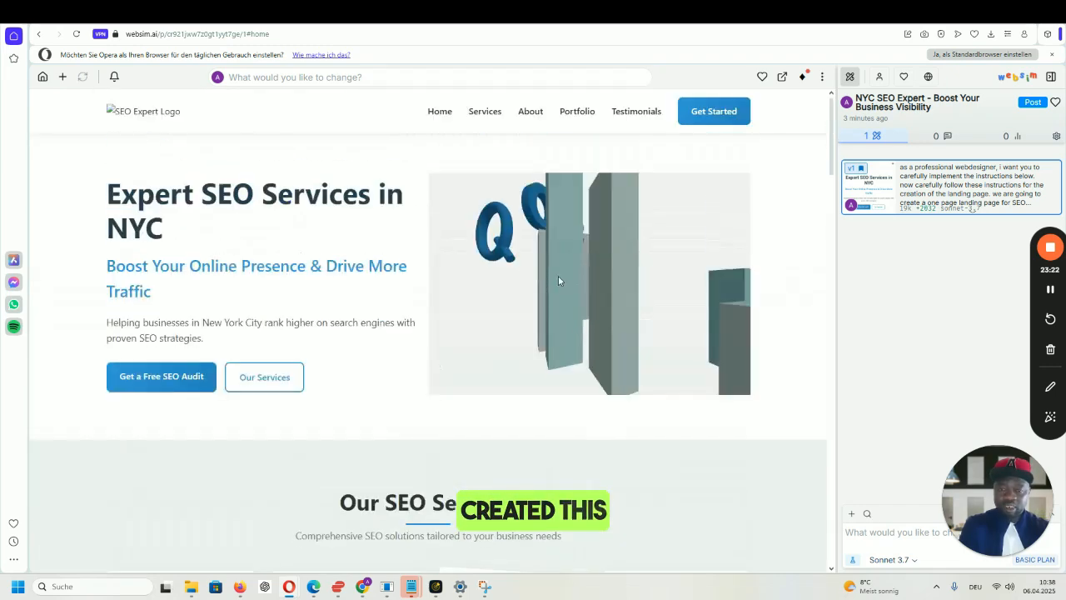
scroll(556, 275, "down", 4)
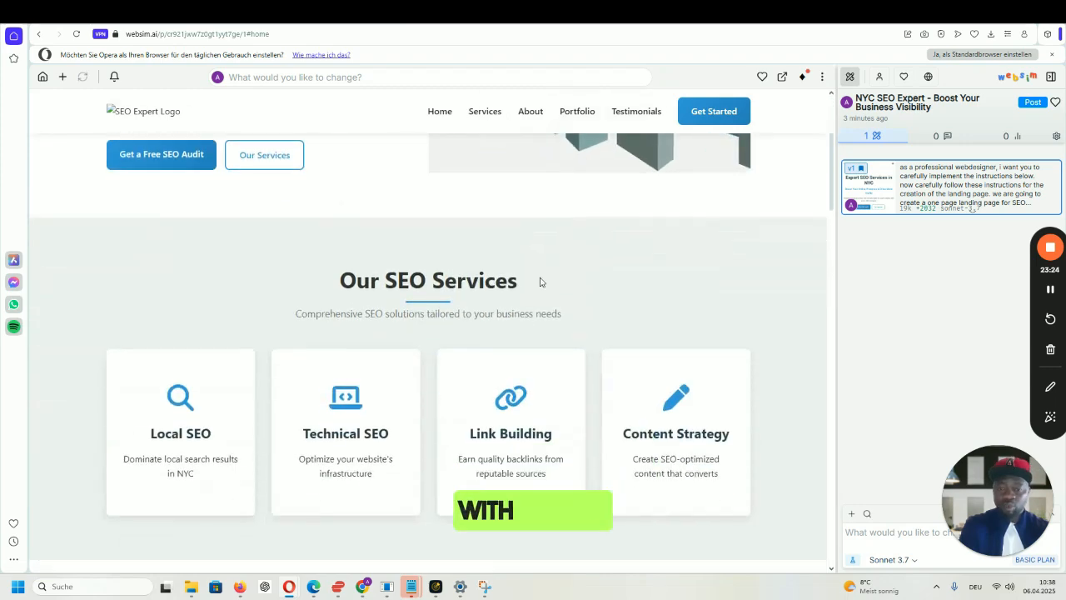
scroll(540, 282, "down", 10)
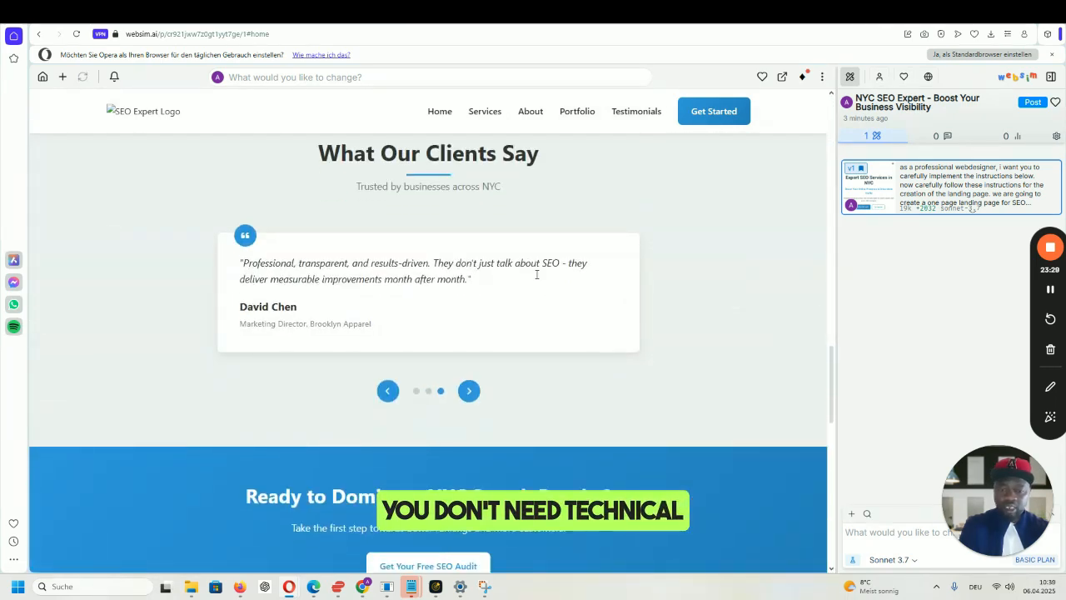
scroll(536, 275, "down", 5)
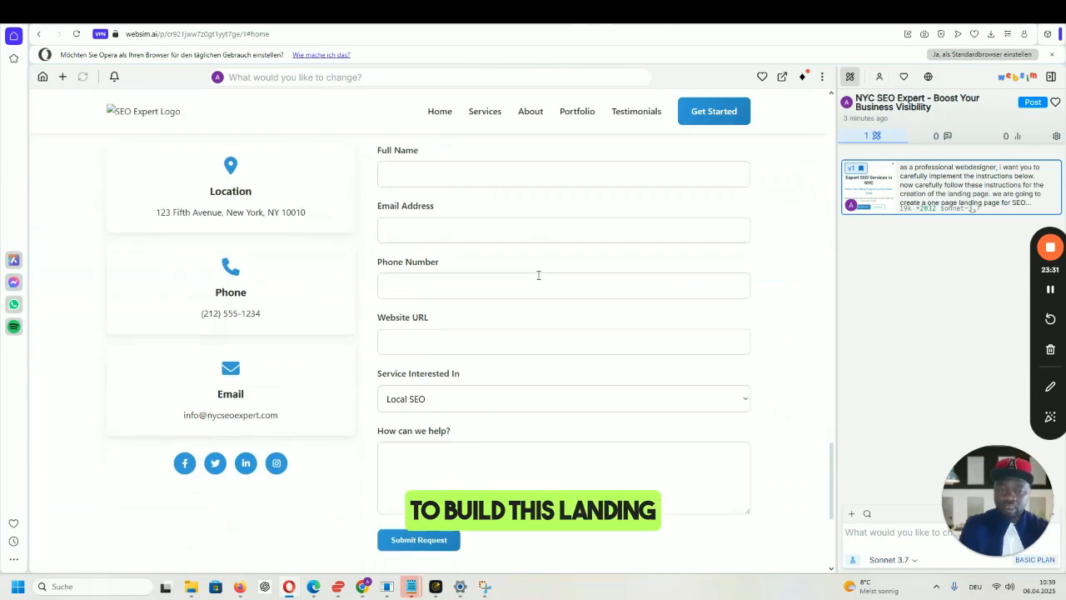
scroll(537, 275, "up", 6)
scroll(538, 275, "up", 9)
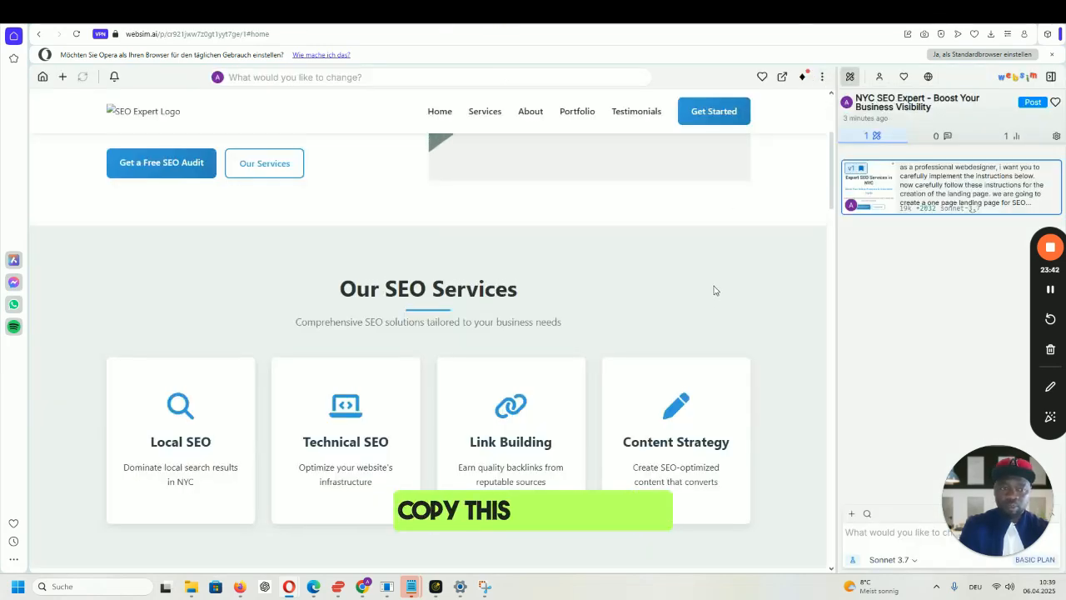
scroll(713, 291, "up", 3)
left_click(822, 77)
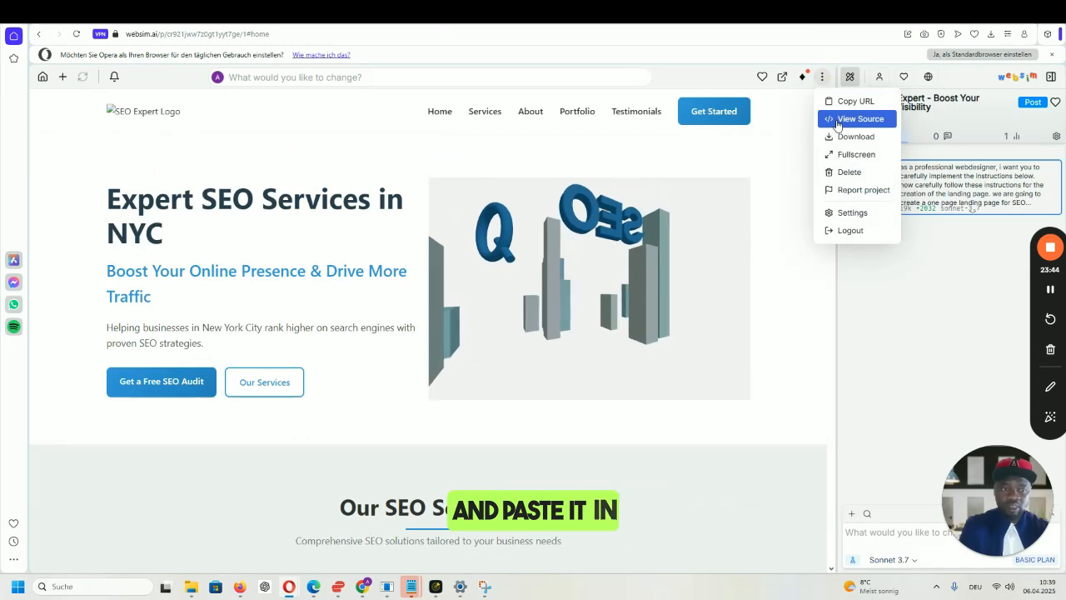
left_click(822, 78)
- Show the Websim landing page's index.html source and select all of it
left_click(822, 78)
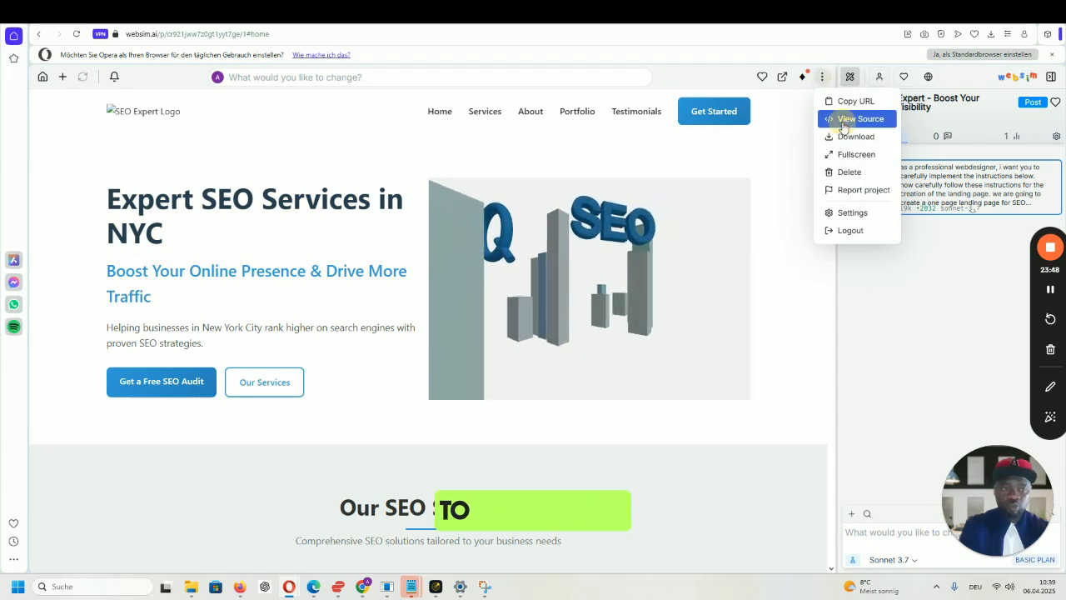
left_click(844, 120)
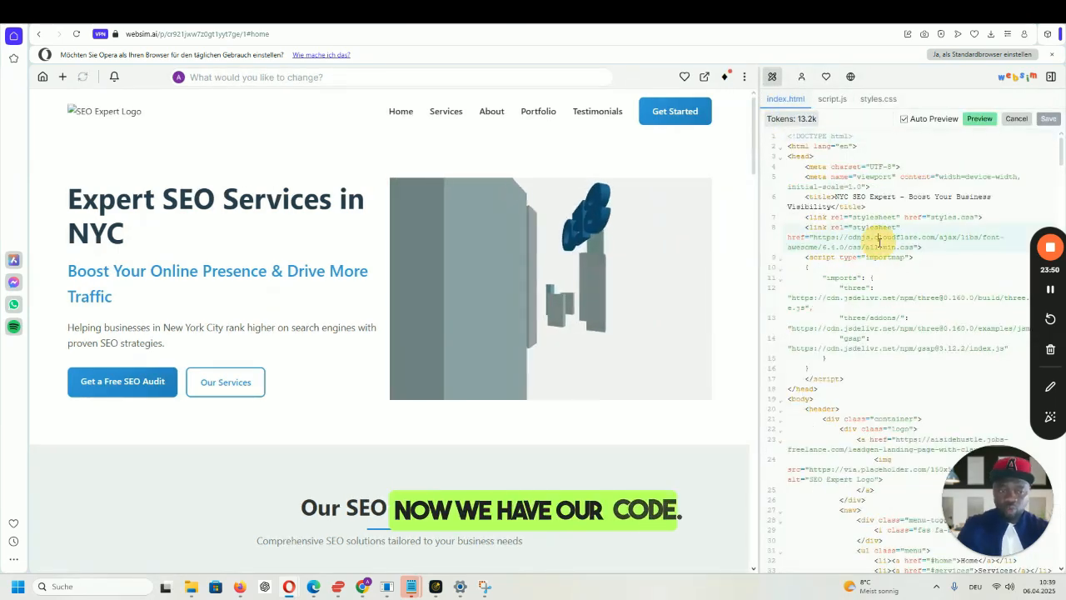
key("ctrl+a")
key("ctrl+c")
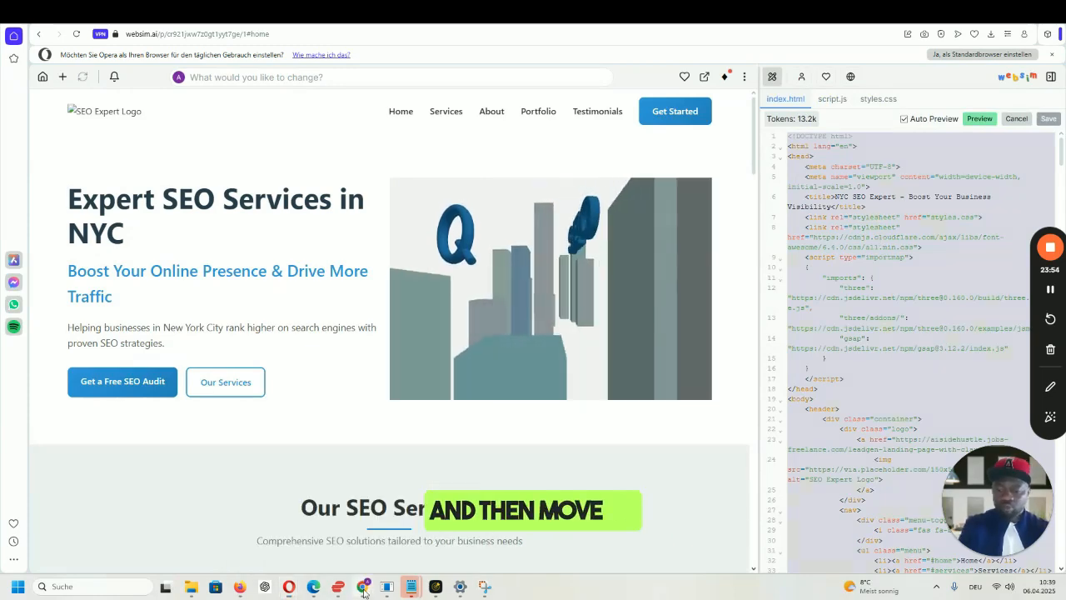
- Paste the copied index.html code into the Elementor HTML widget's empty code field
mouse_move(362, 587)
left_click(304, 529)
left_click(153, 218)
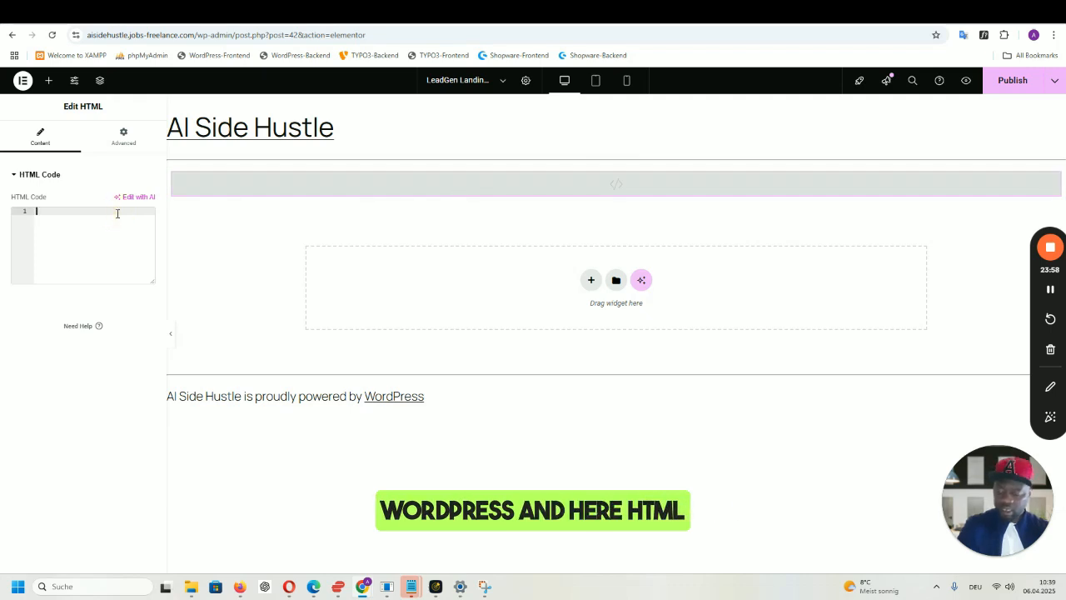
key("ctrl+v")
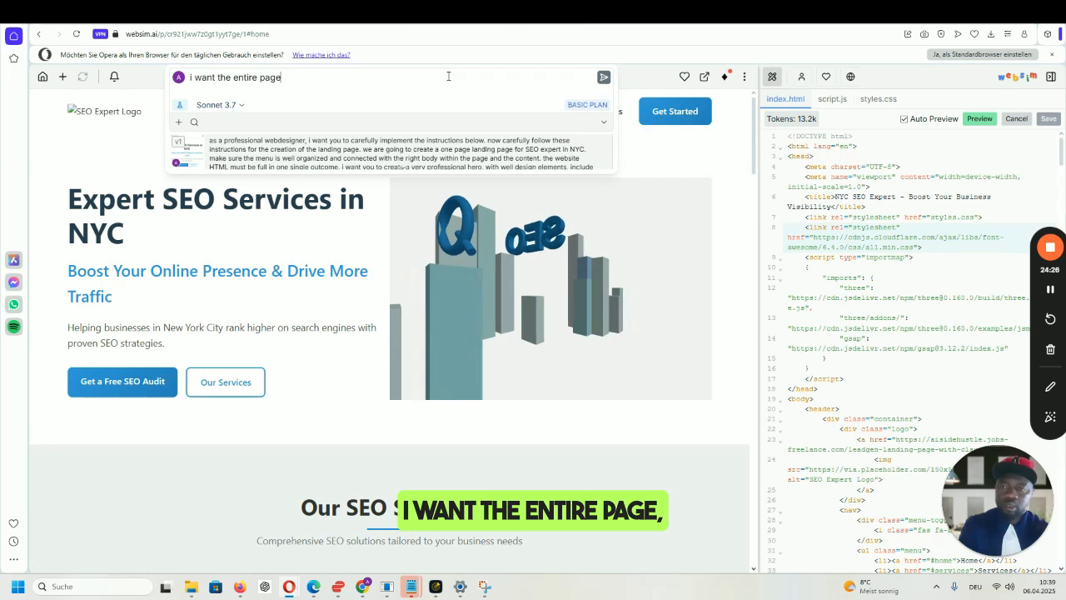
- Ask Websim to combine the page's HTML, CSS and script into one single full HTML file
key("BackSpace")
key("BackSpace")
key("BackSpace")
type("html code, css and")
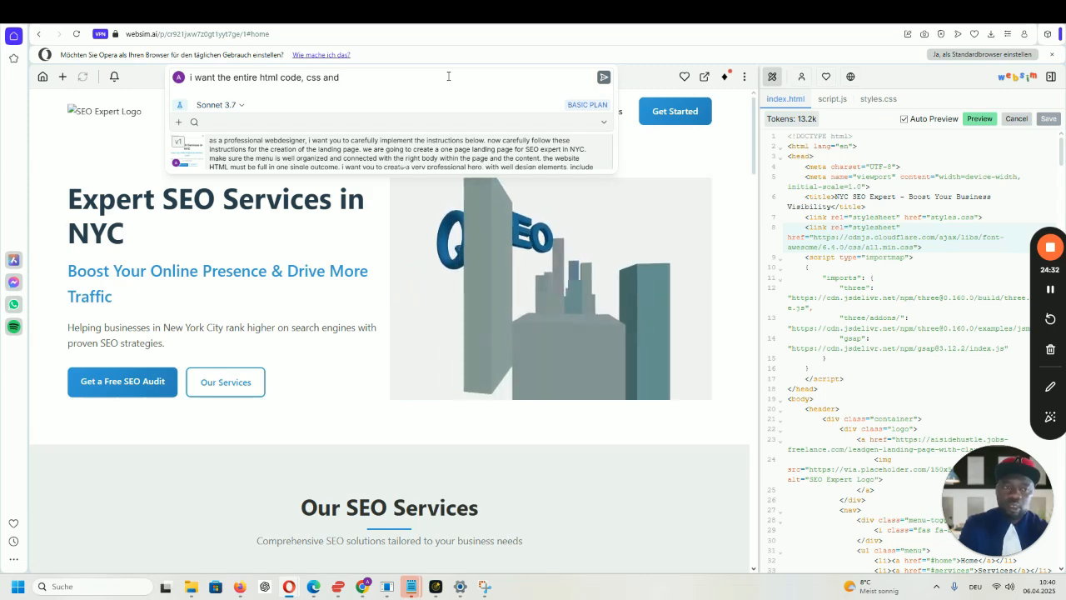
type(" the cr")
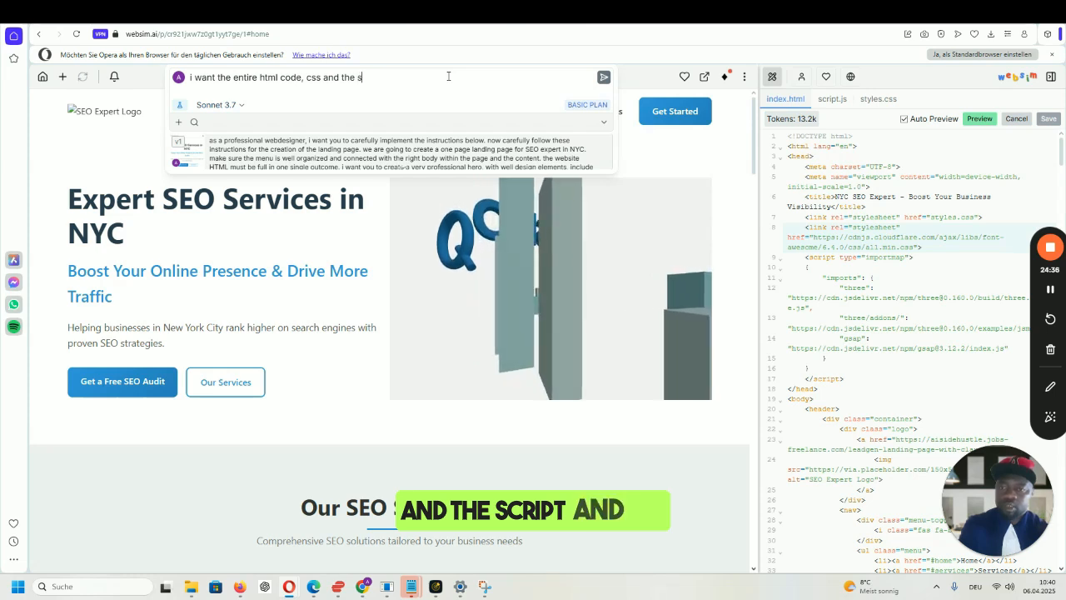
type("ipt in one single f")
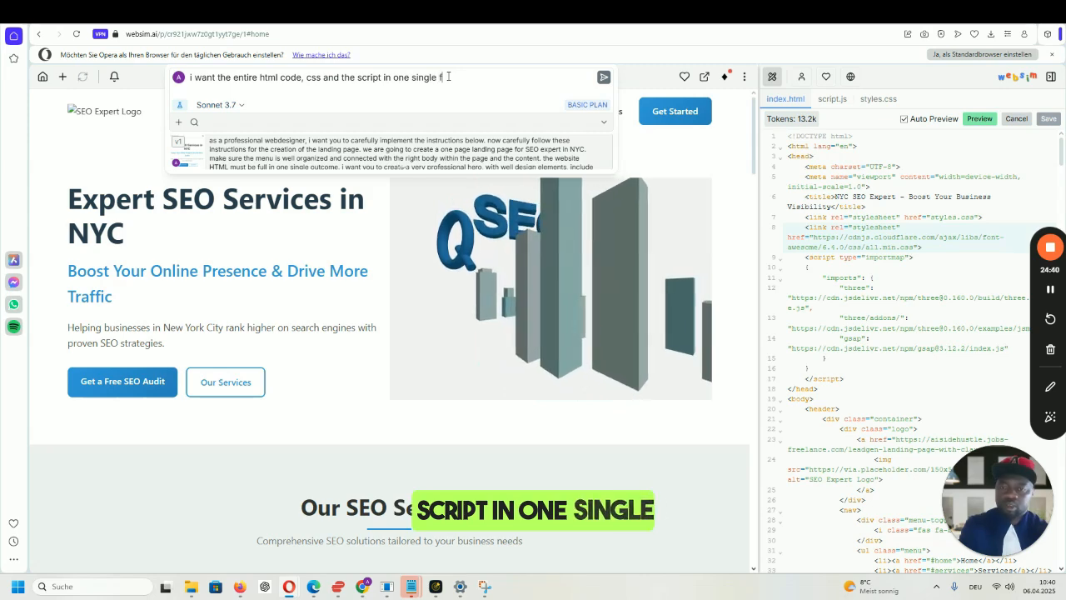
type("ull html o")
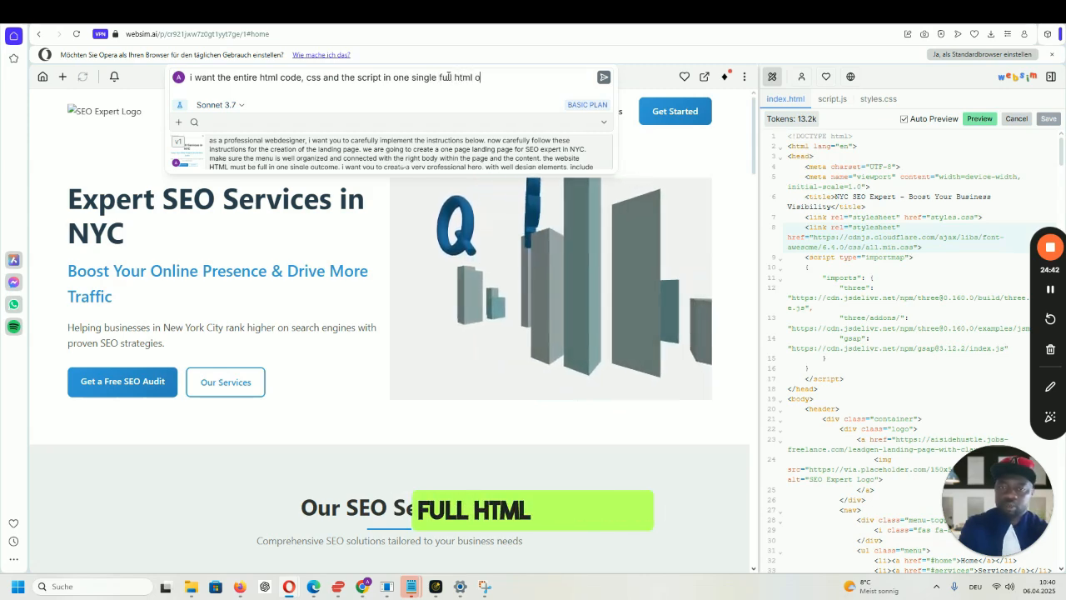
type("utcome")
key("Return")
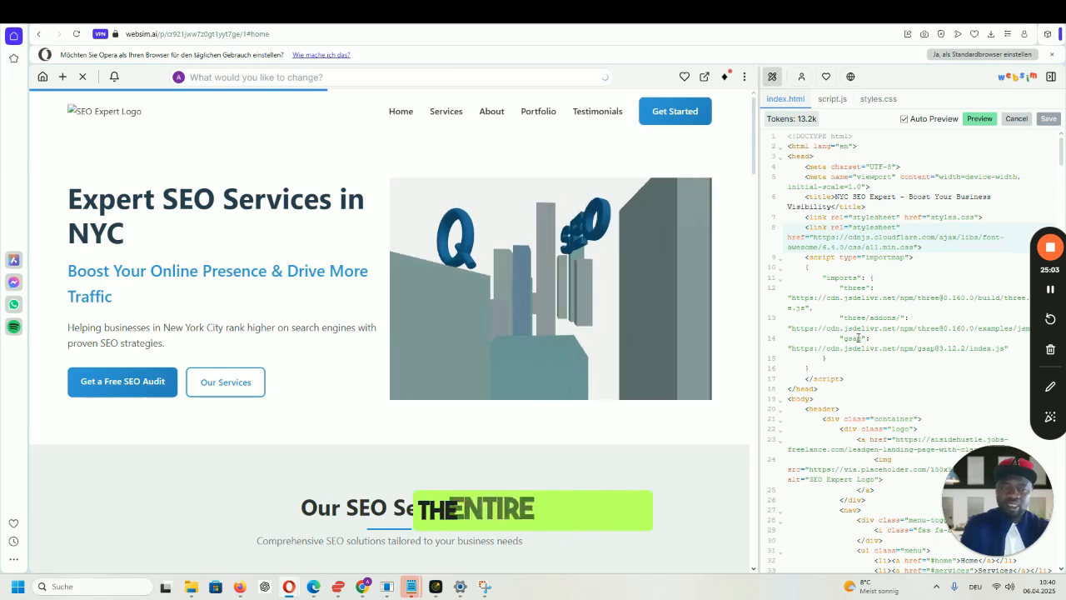
- Reply 'continue' so Claude finishes the cut-off SEO Expert NYC landing page code
left_click(523, 33)
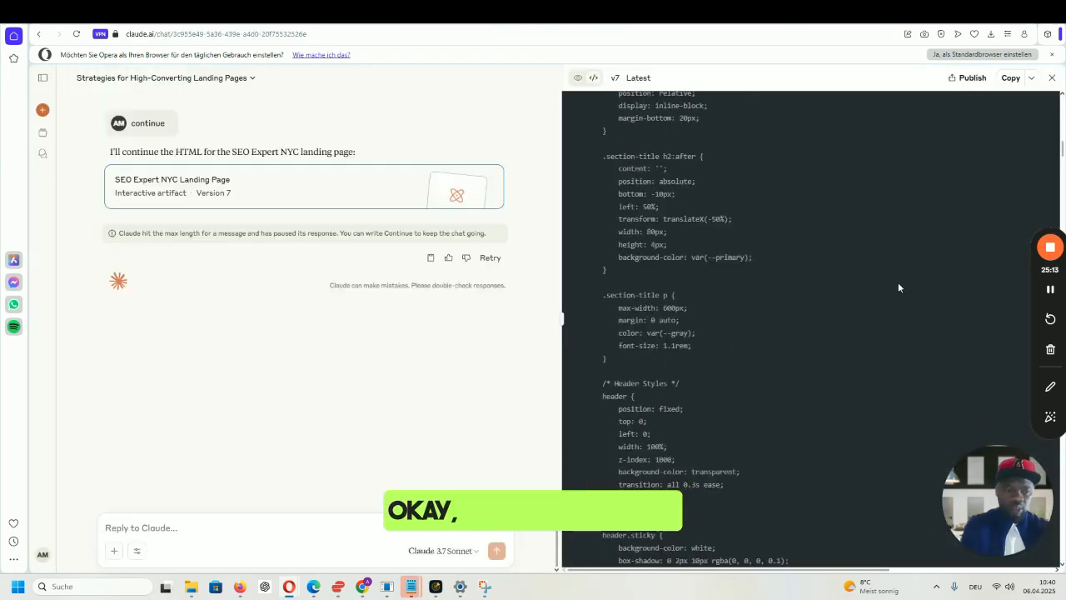
scroll(898, 287, "down", 5)
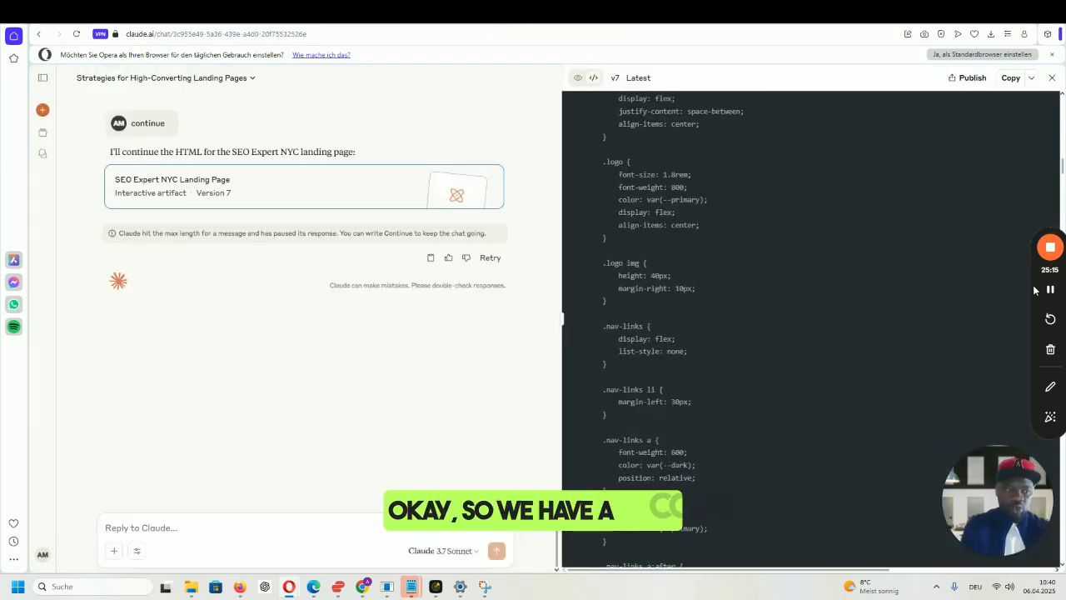
left_click_drag(1033, 289, 998, 189)
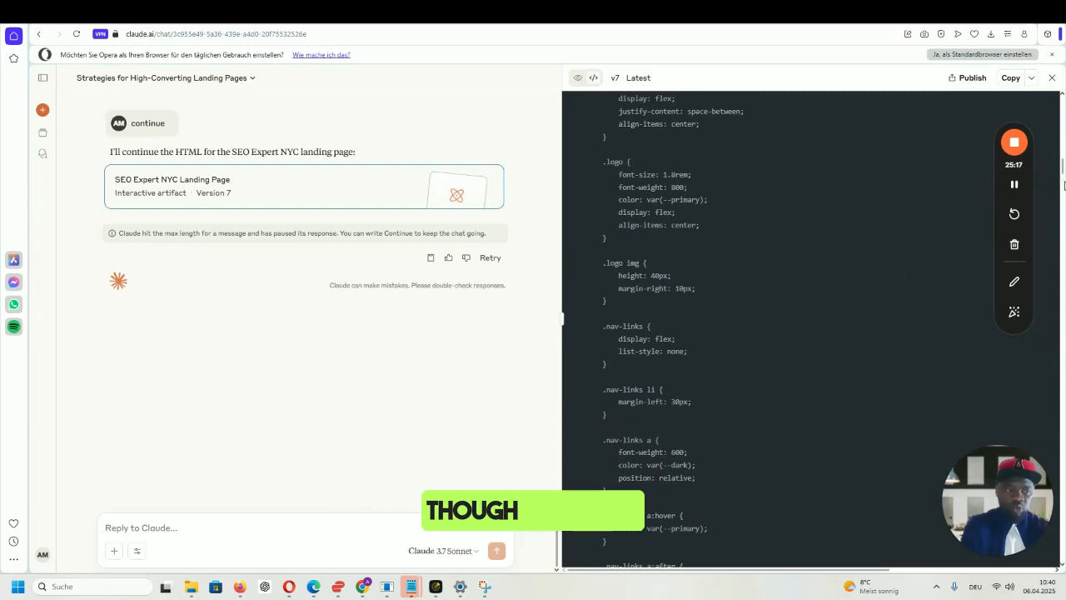
left_click_drag(1063, 169, 1063, 561)
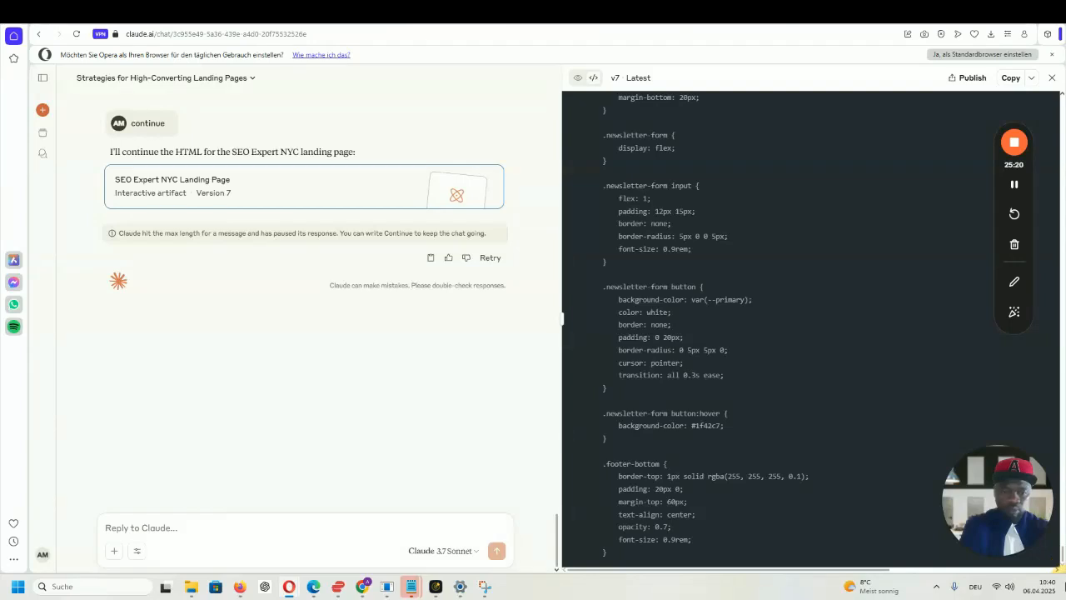
left_click(321, 525)
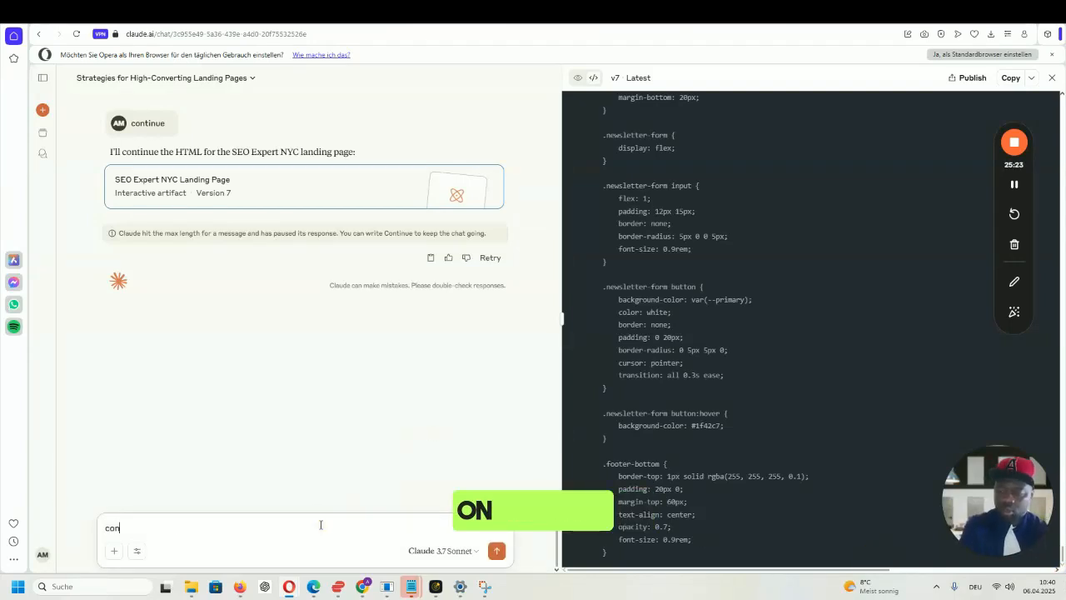
type("continue")
key("Return")
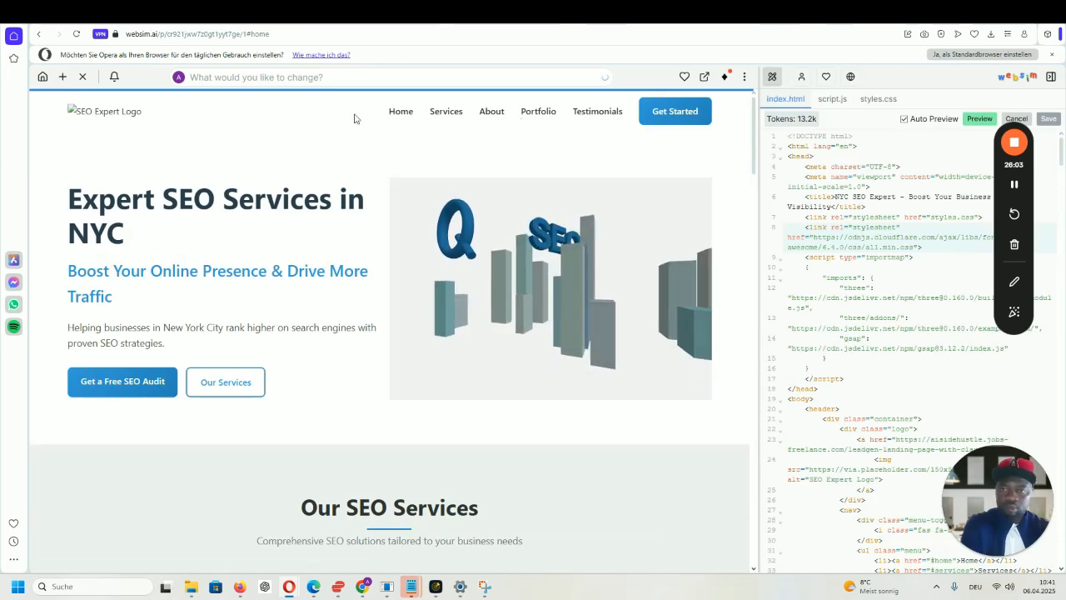
- Check Websim's previous prompt, then return to the claude.ai chat
left_click(318, 77)
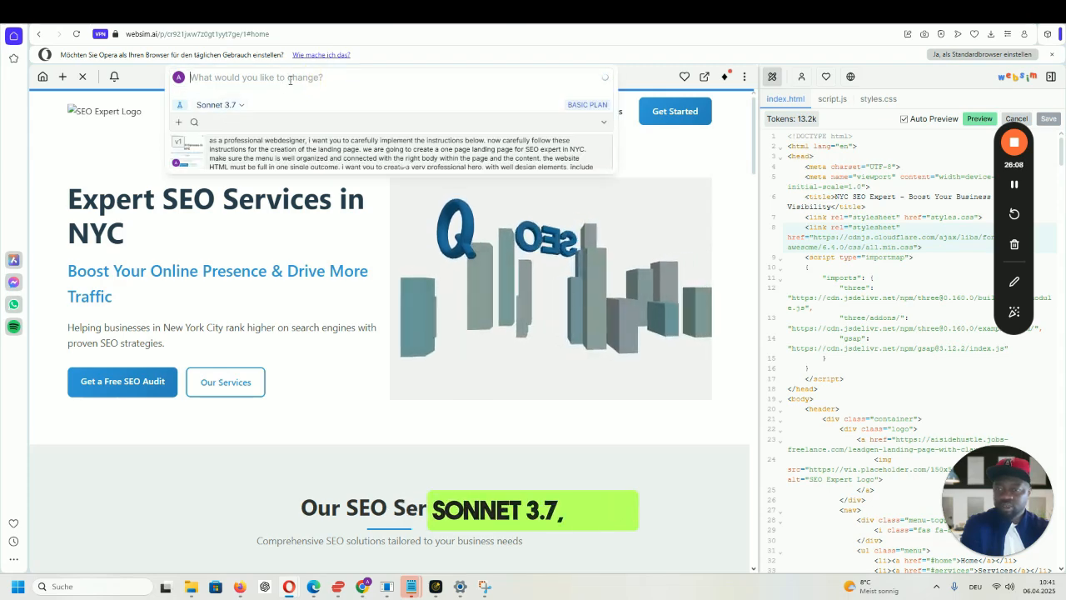
left_click(518, 22)
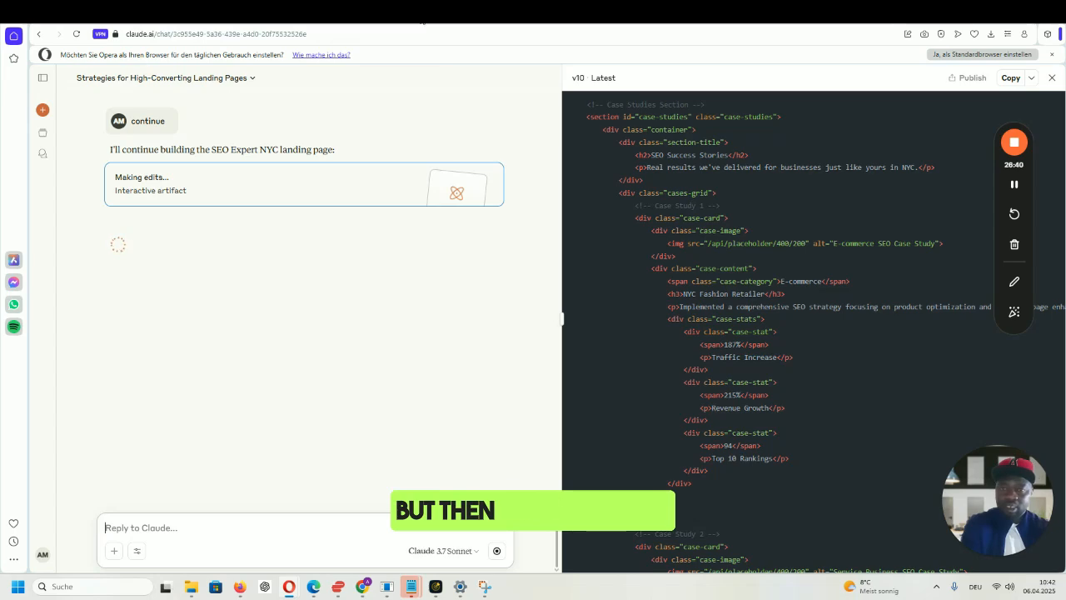
- Switch from the claude.ai tab back to the Websim tab with Ctrl+Tab
key("ctrl+Tab")
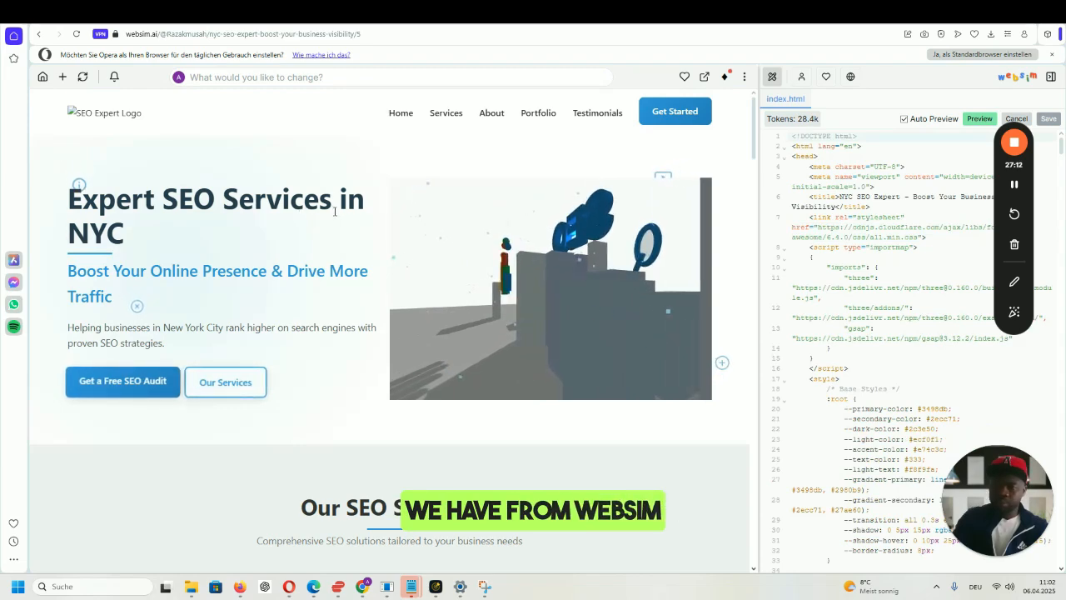
- Test the Services, About, Portfolio and Testimonials menu links on the regenerated page
left_click(285, 76)
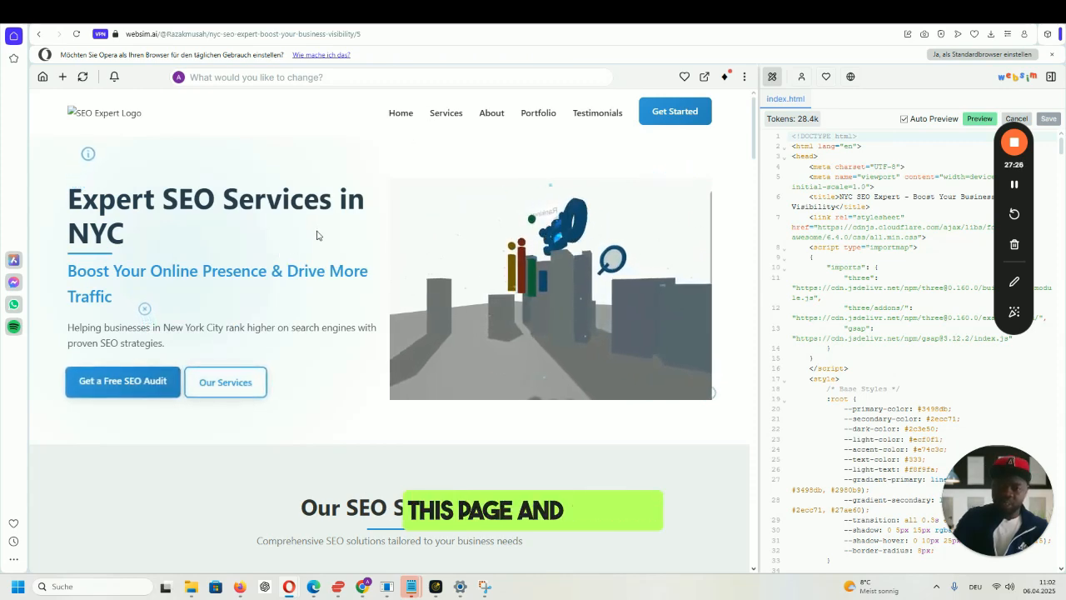
left_click(454, 115)
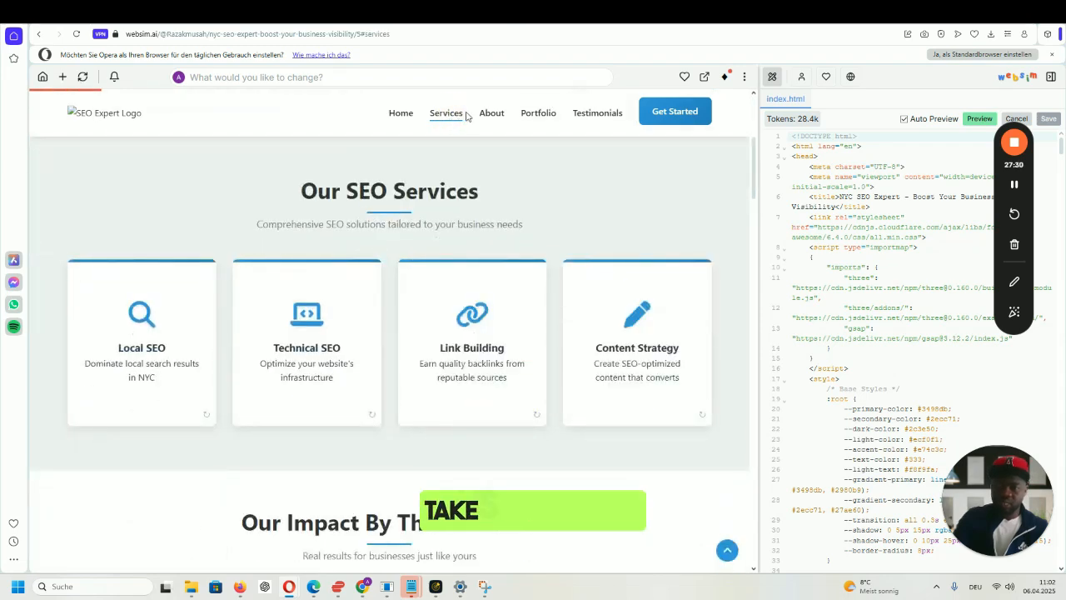
left_click(489, 113)
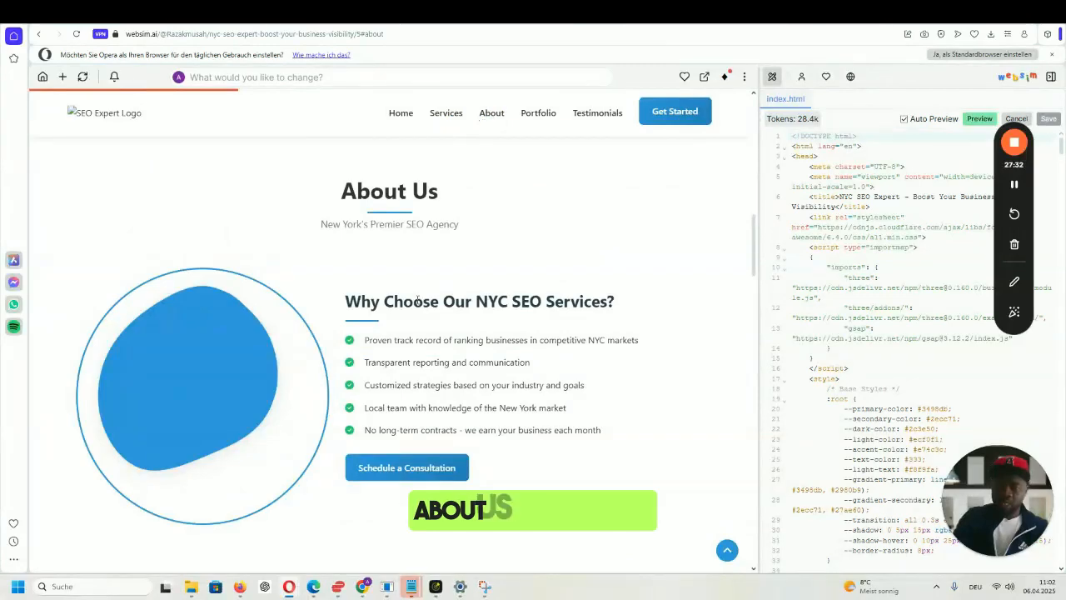
left_click(543, 115)
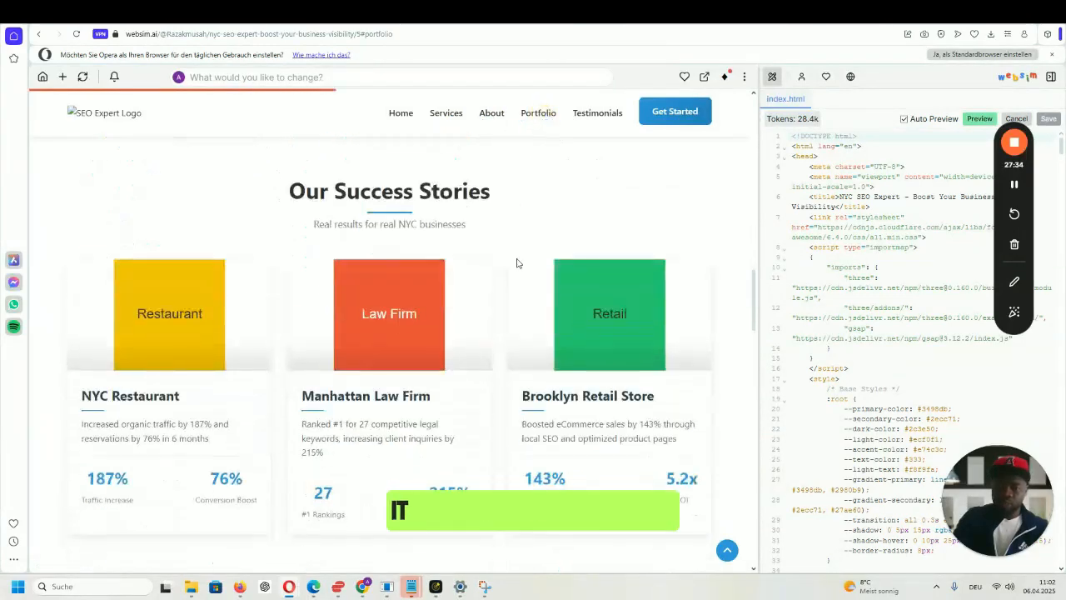
left_click(584, 115)
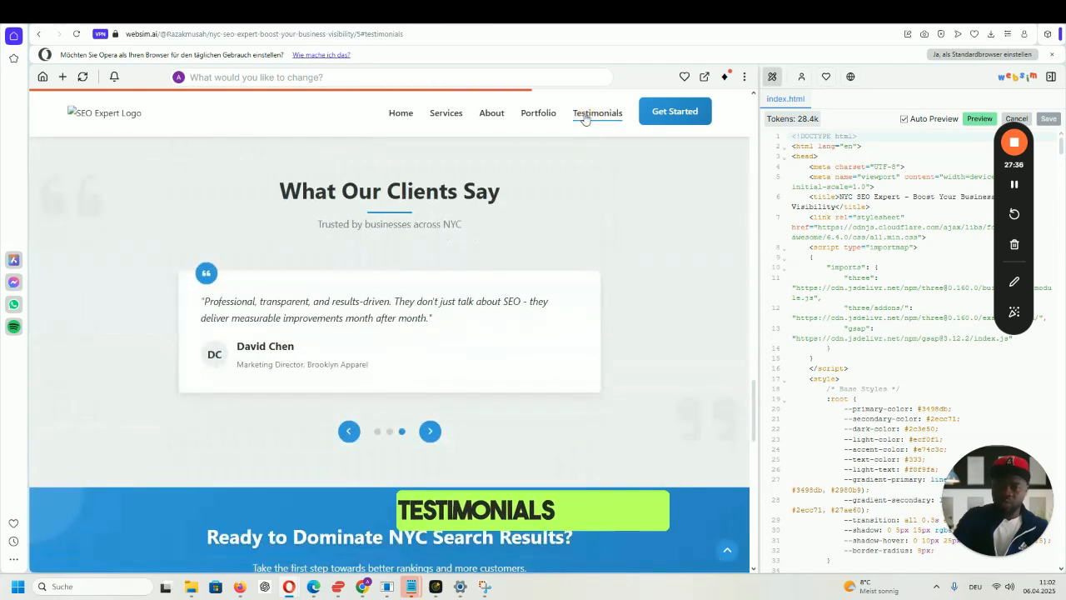
- Scroll down to the regenerated page's footer, then return to the Claude chat
scroll(616, 174, "down", 4)
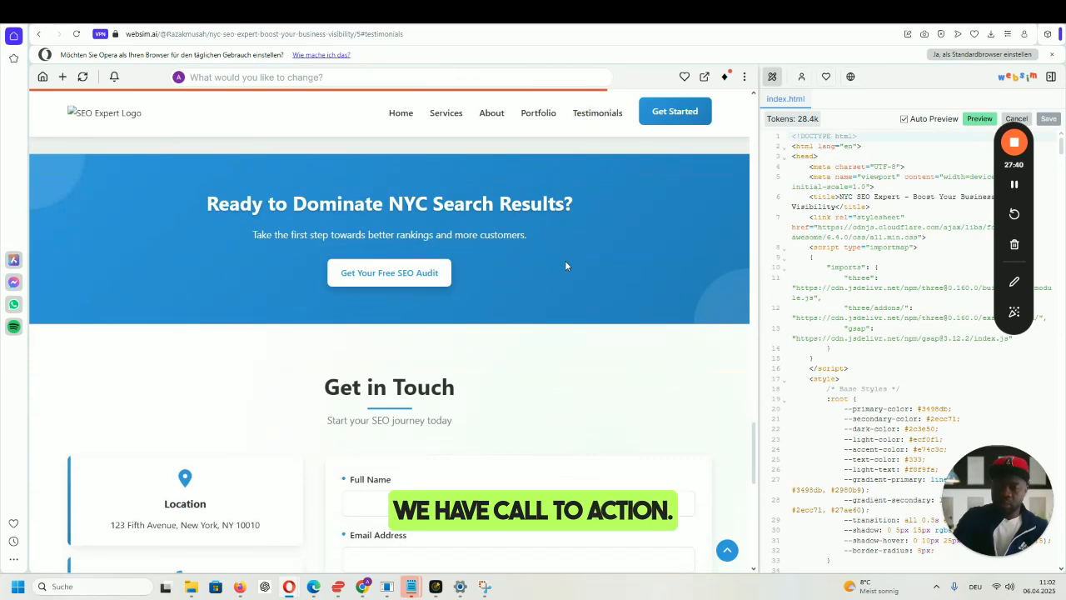
scroll(562, 266, "down", 3)
scroll(558, 267, "down", 1)
scroll(558, 268, "up", 1)
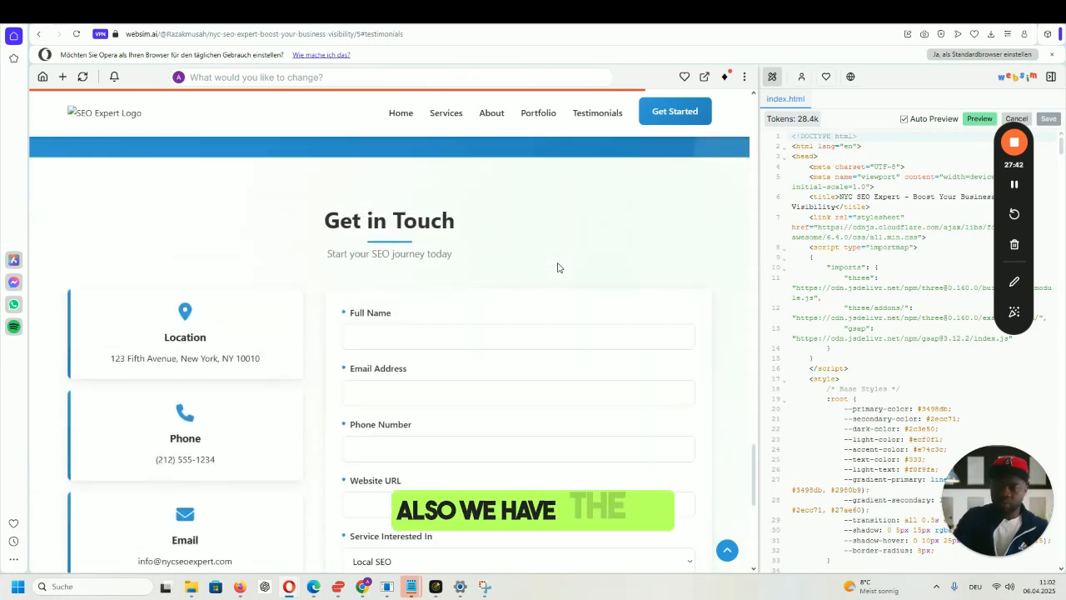
scroll(471, 291, "down", 1)
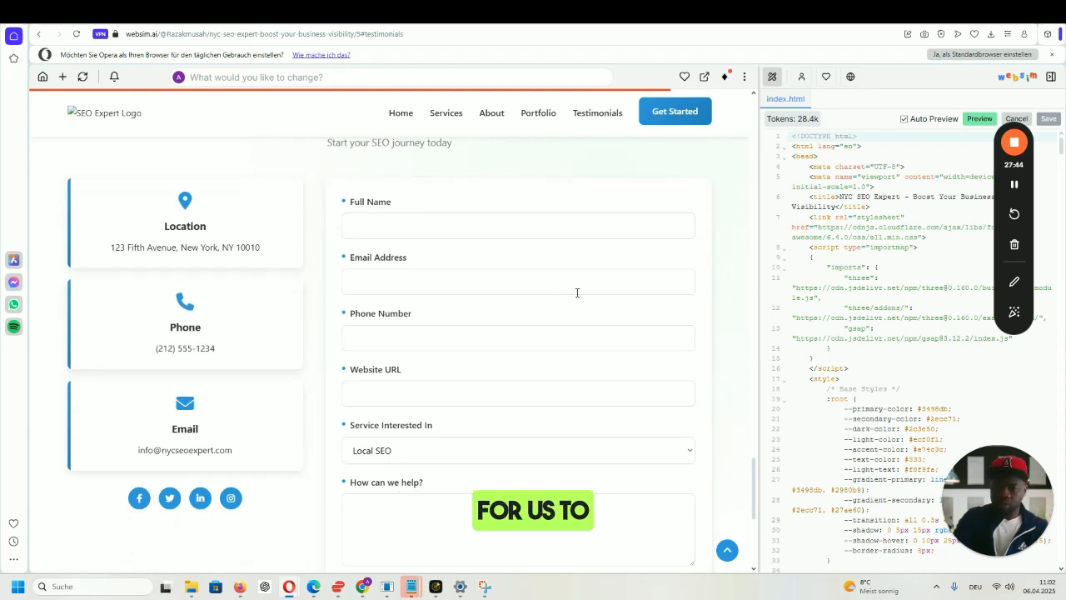
scroll(577, 292, "down", 4)
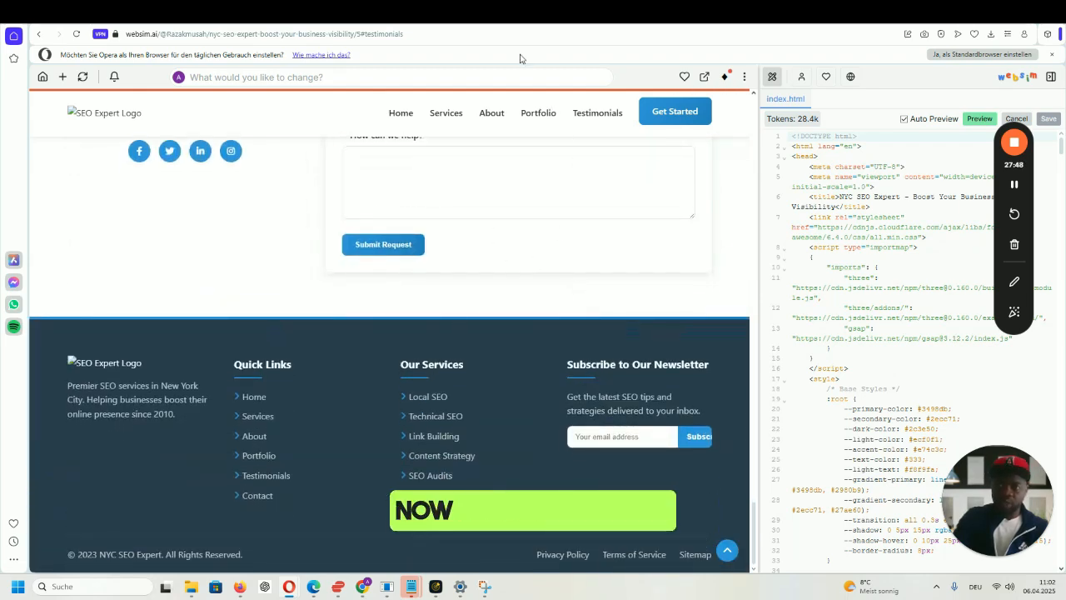
left_click(503, 22)
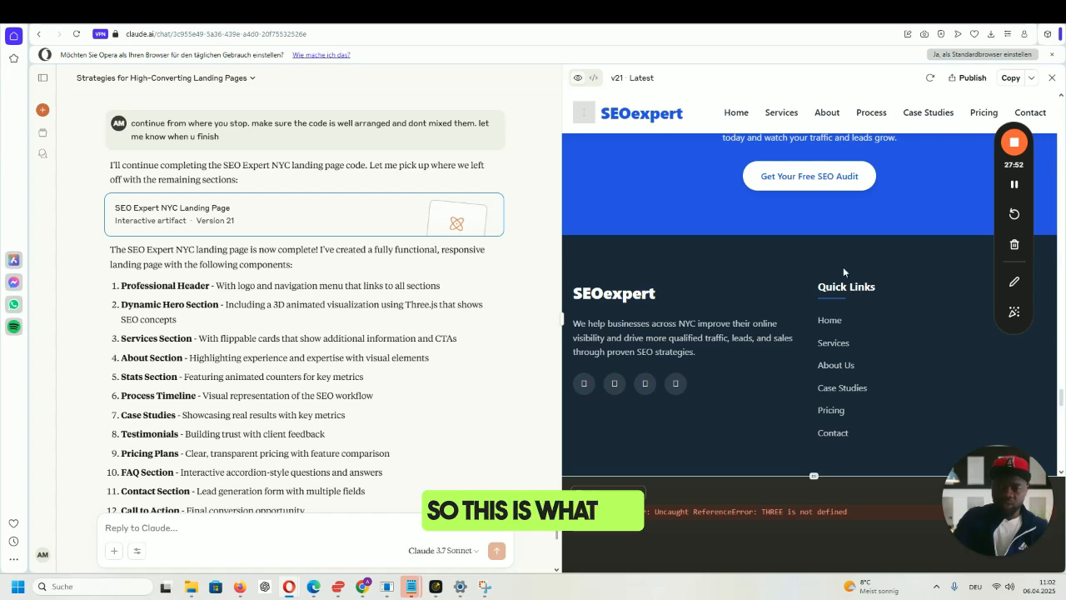
scroll(841, 272, "up", 15)
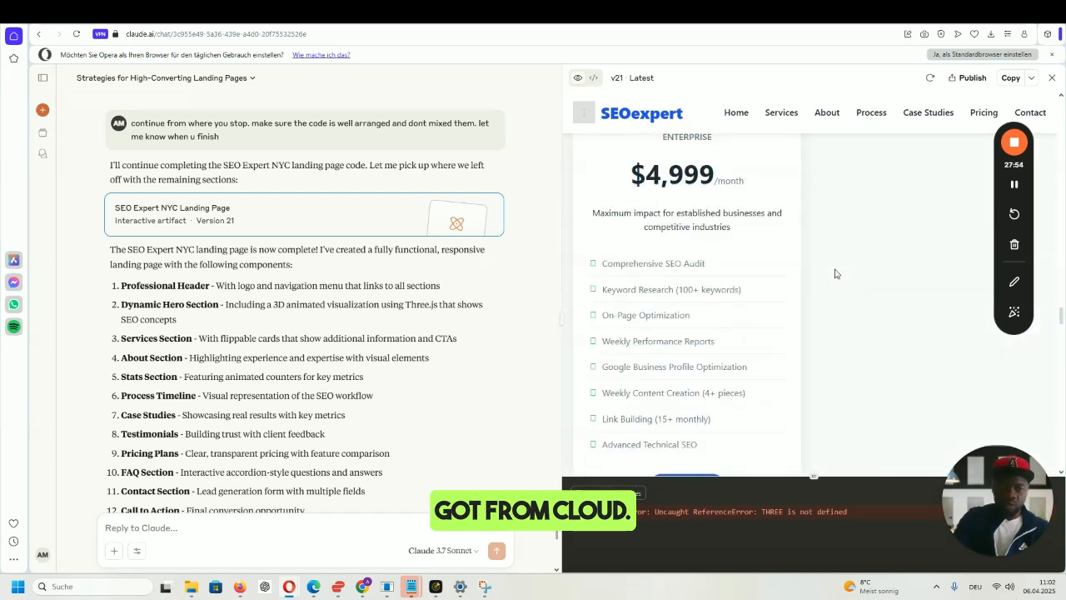
scroll(836, 273, "up", 15)
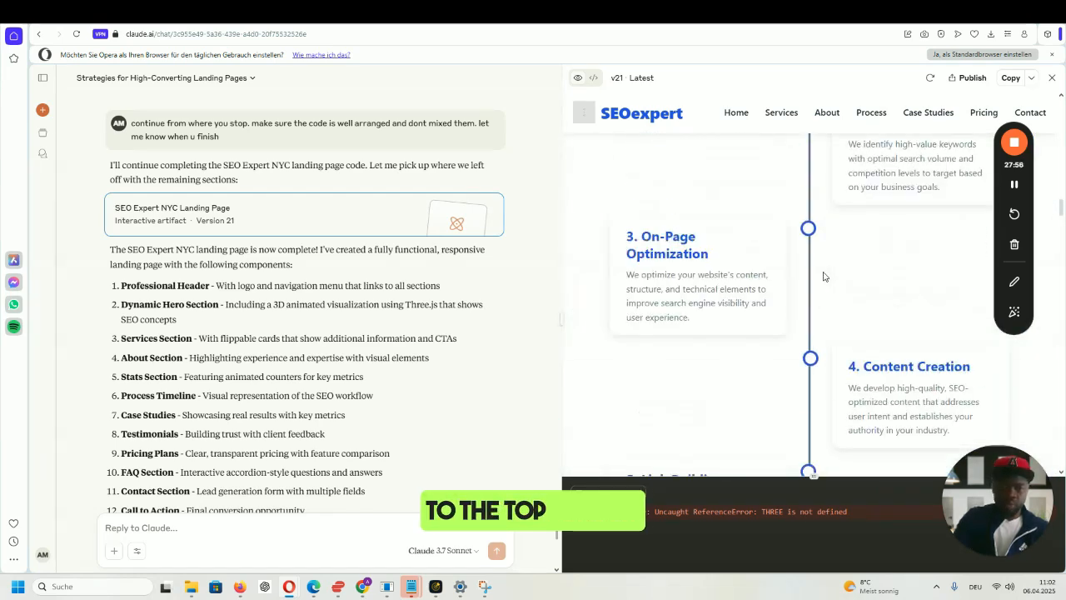
scroll(823, 277, "up", 15)
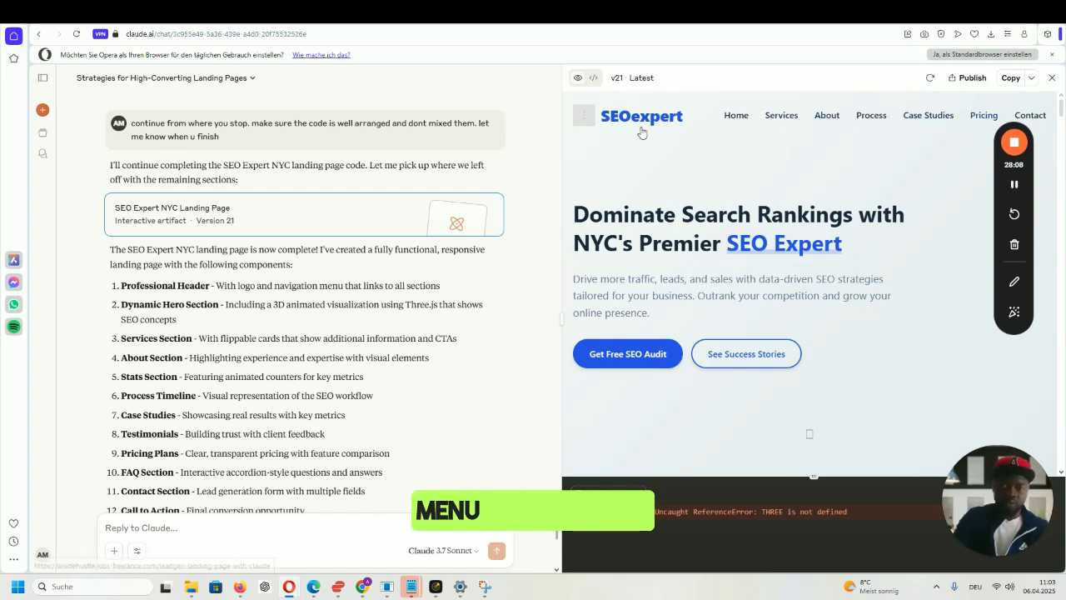
scroll(848, 226, "down", 1)
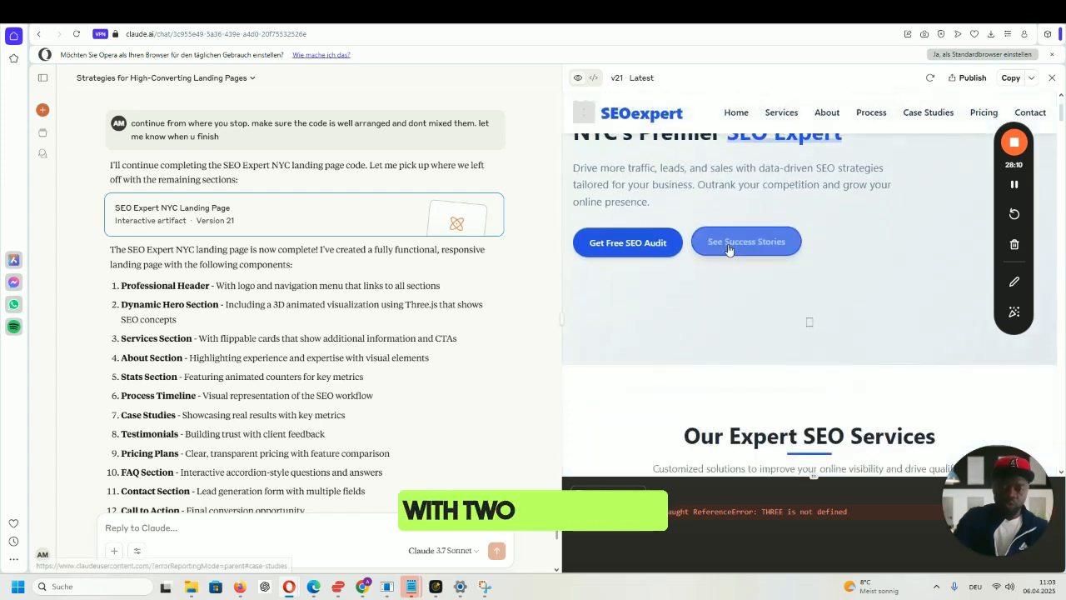
scroll(938, 241, "down", 2)
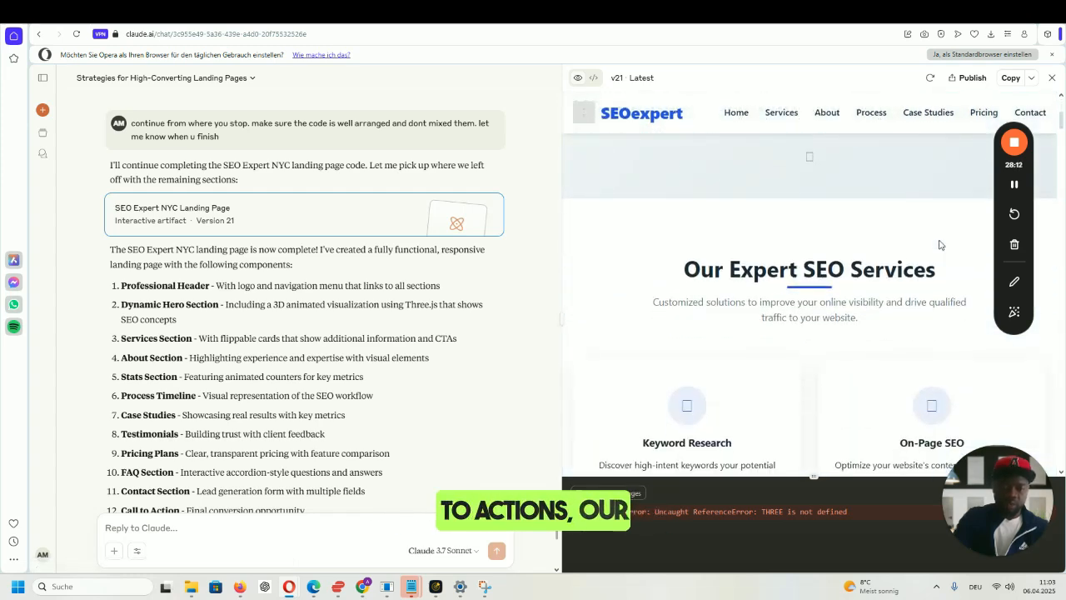
scroll(954, 283, "down", 2)
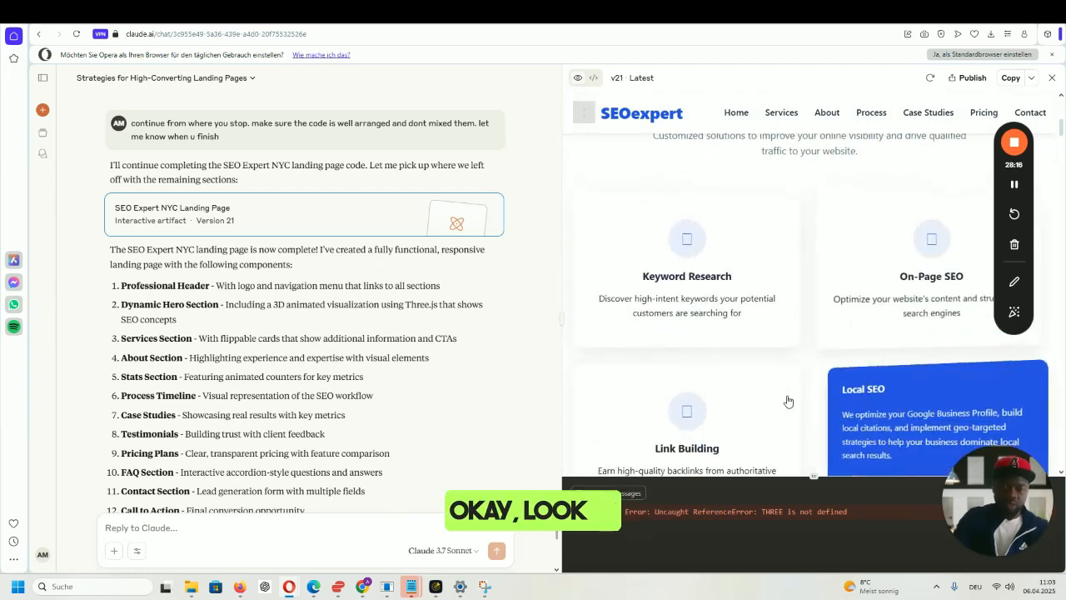
scroll(732, 402, "down", 3)
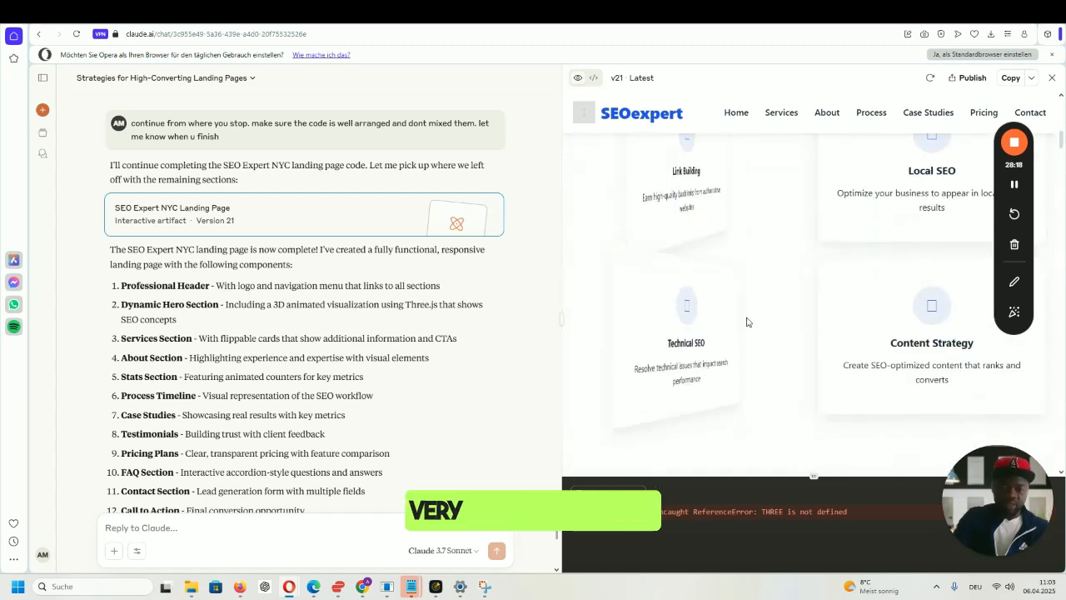
scroll(945, 288, "down", 5)
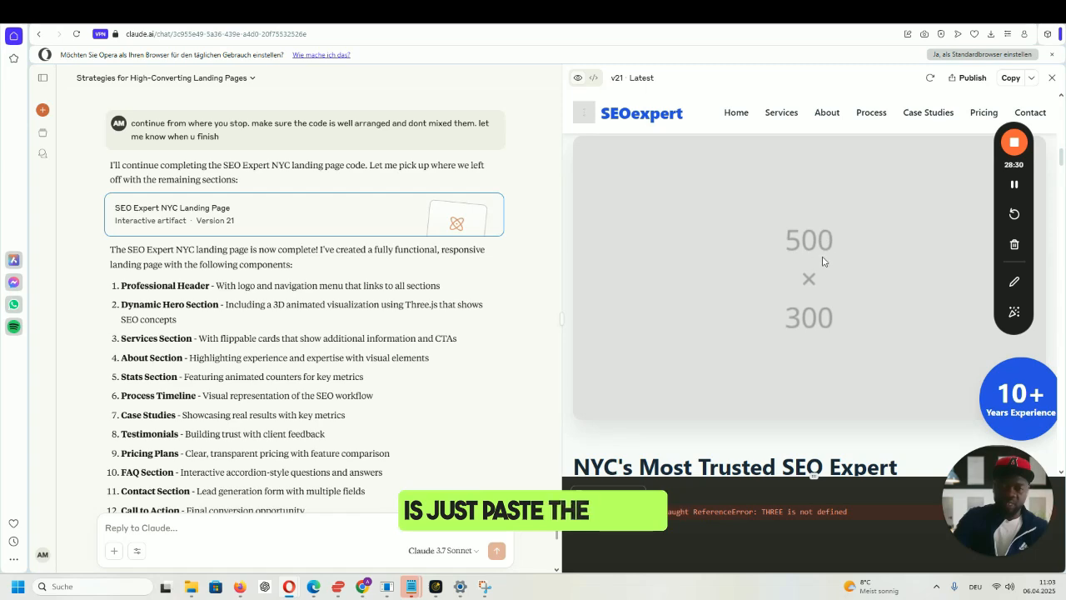
- Scroll through the Version 21 preview down to its Quick Links and Newsletter footer
scroll(843, 261, "up", 3)
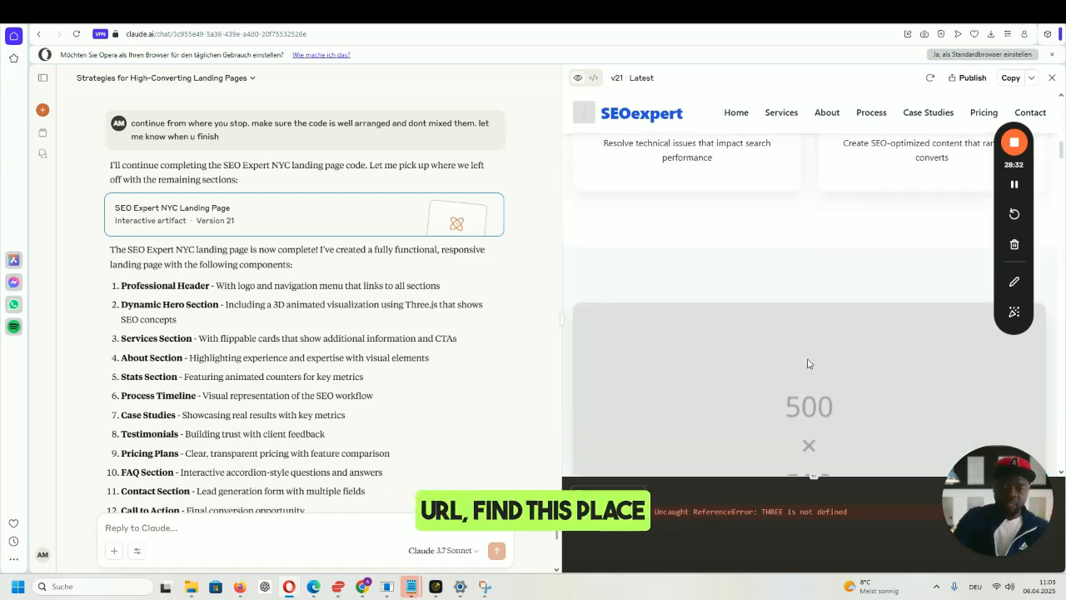
scroll(807, 363, "down", 2)
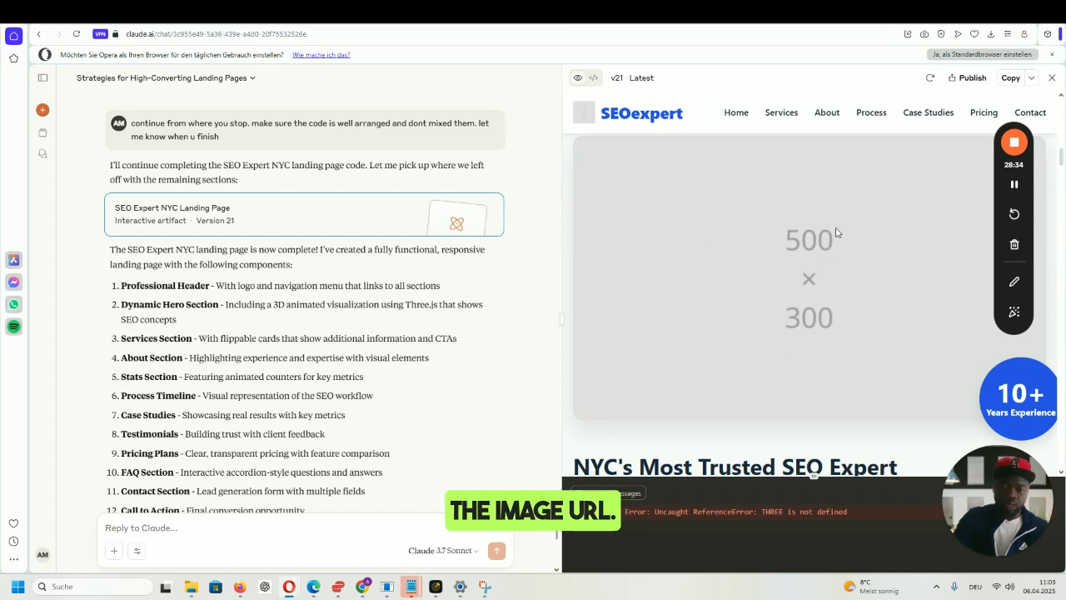
scroll(862, 233, "down", 3)
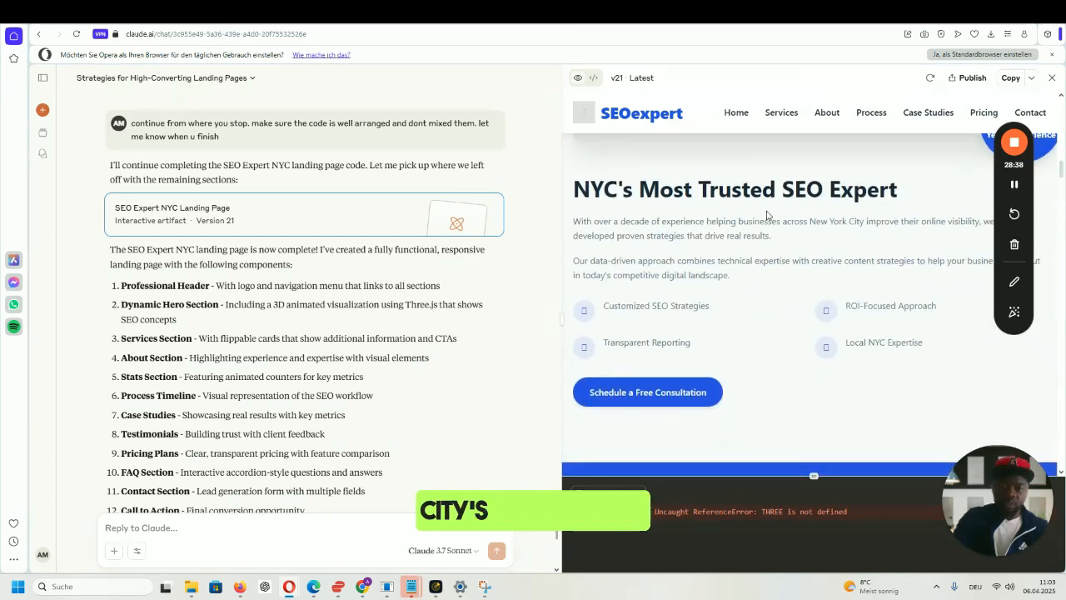
scroll(778, 259, "down", 5)
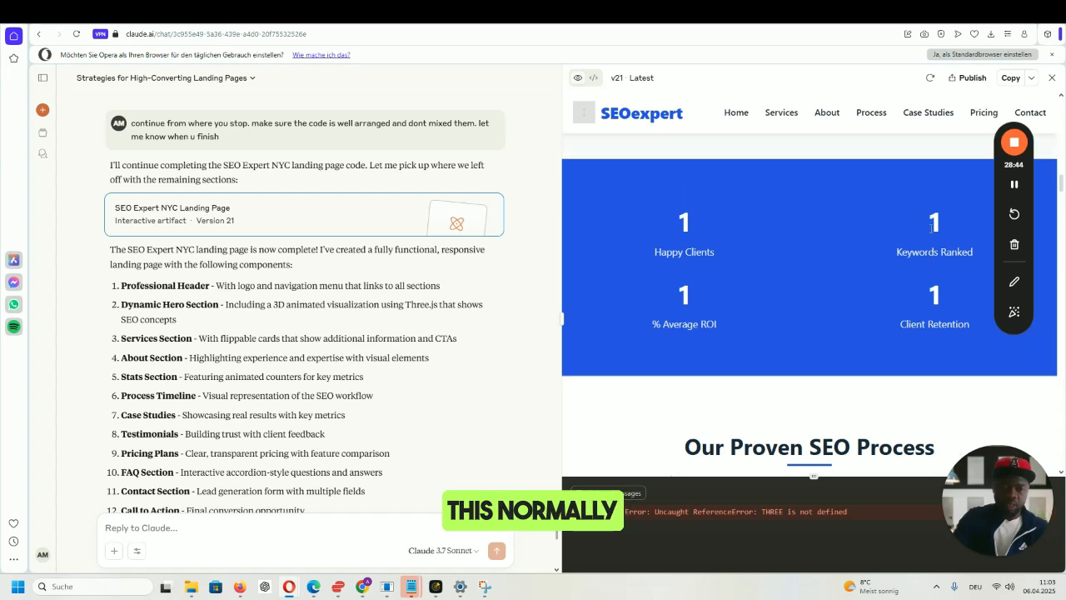
scroll(852, 216, "down", 3)
scroll(927, 231, "up", 1)
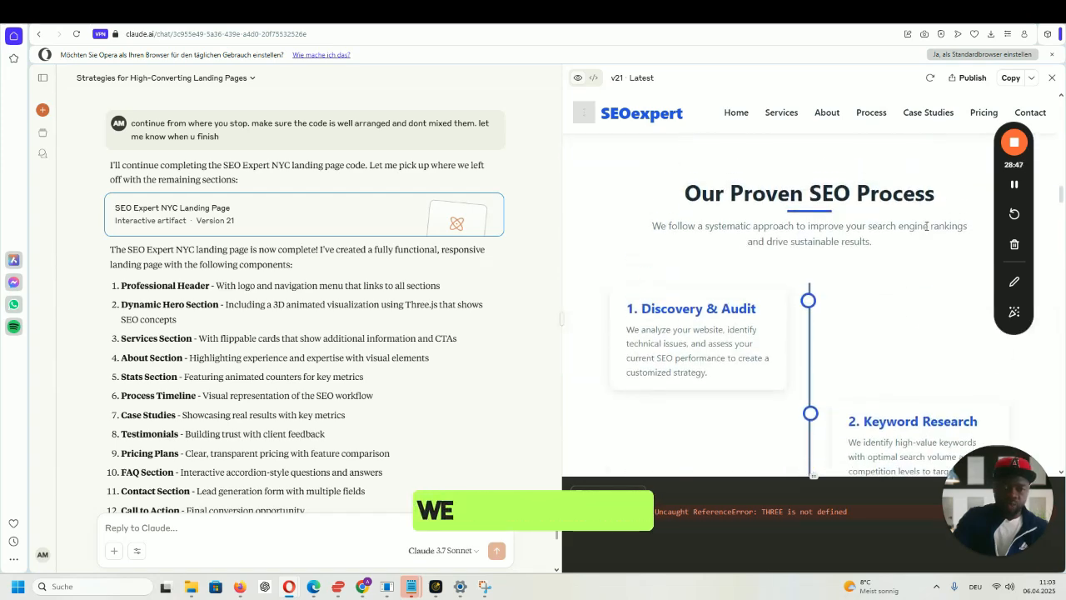
scroll(926, 225, "down", 8)
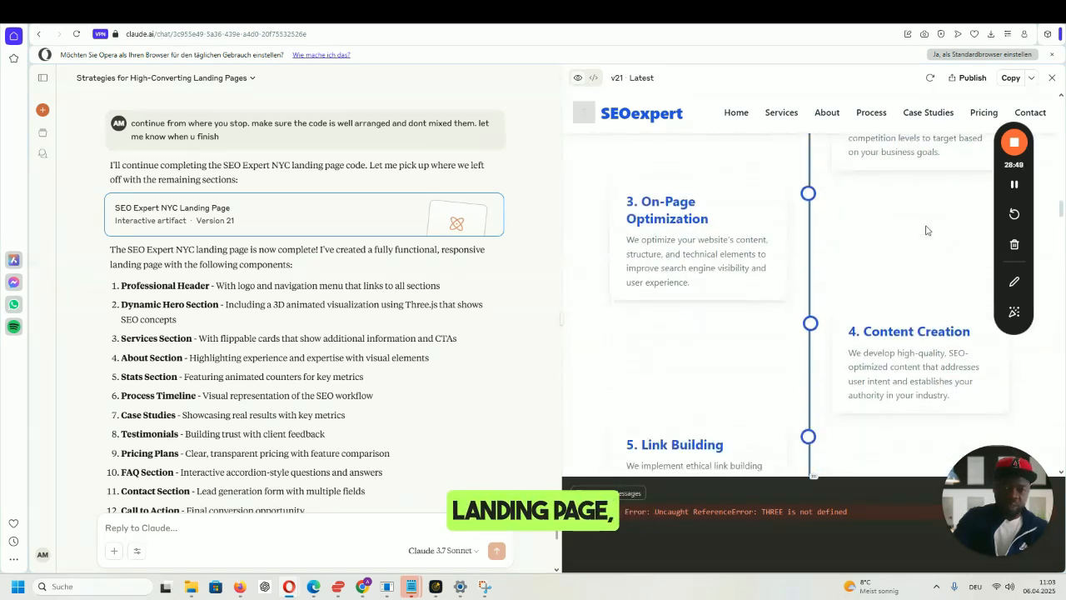
scroll(924, 229, "down", 6)
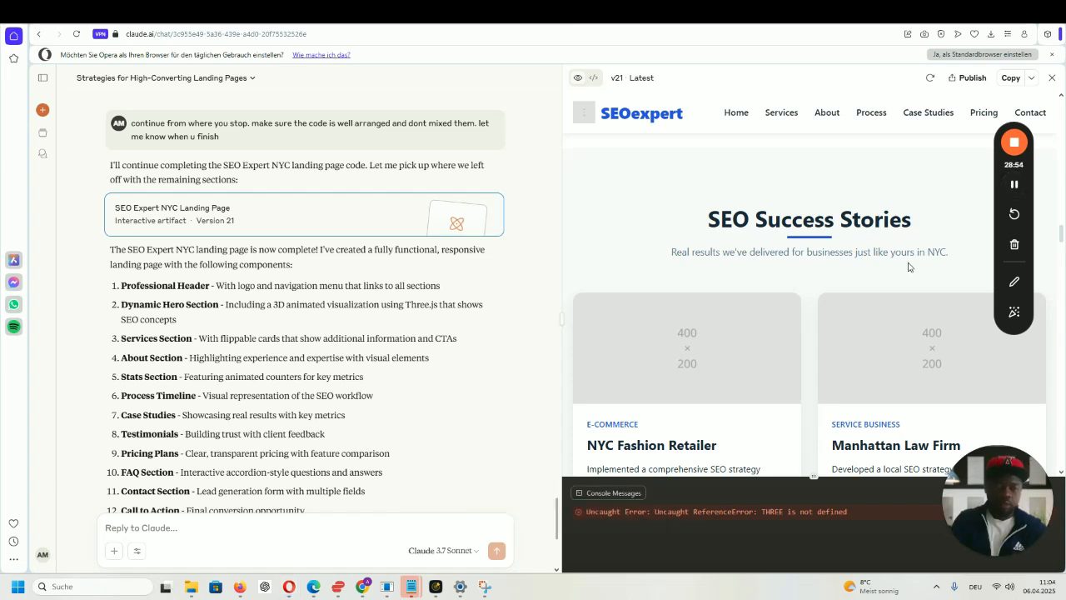
scroll(909, 267, "down", 2)
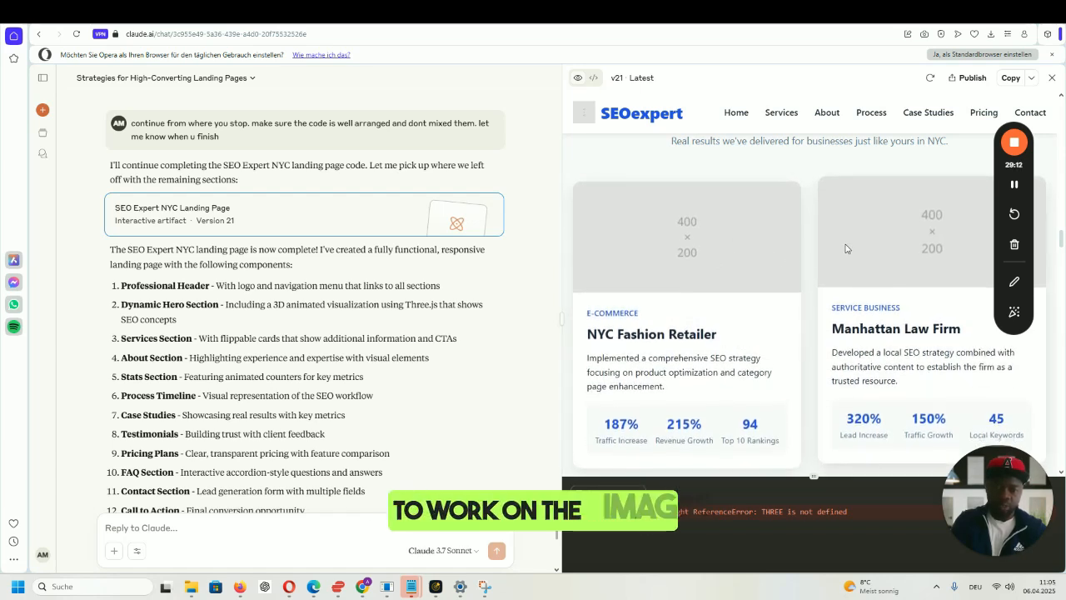
scroll(843, 244, "down", 6)
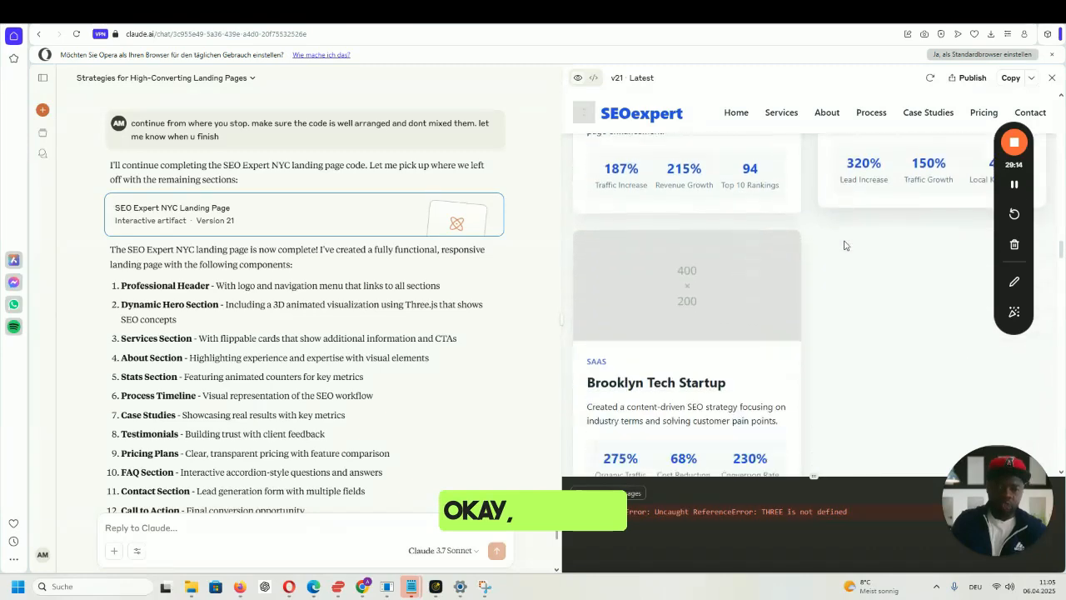
scroll(844, 244, "down", 2)
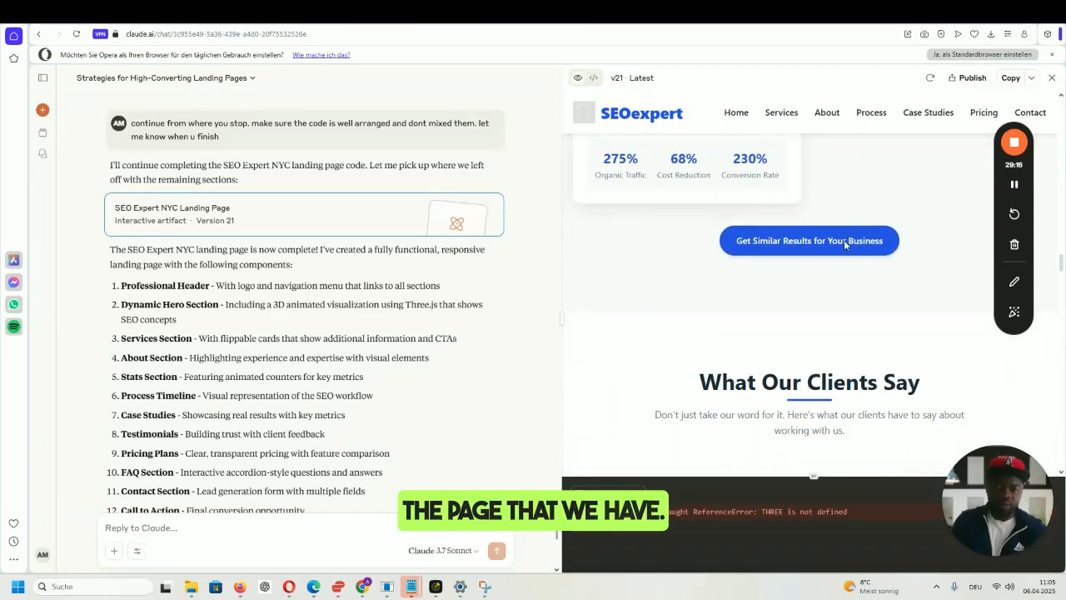
scroll(845, 242, "down", 2)
scroll(847, 243, "down", 2)
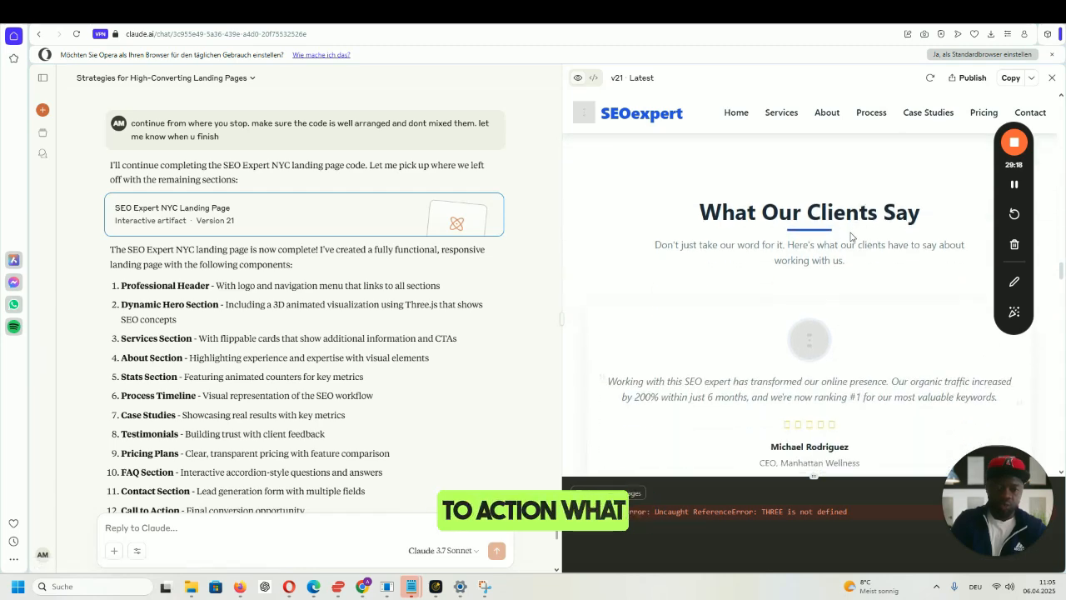
scroll(884, 213, "down", 2)
scroll(885, 213, "down", 3)
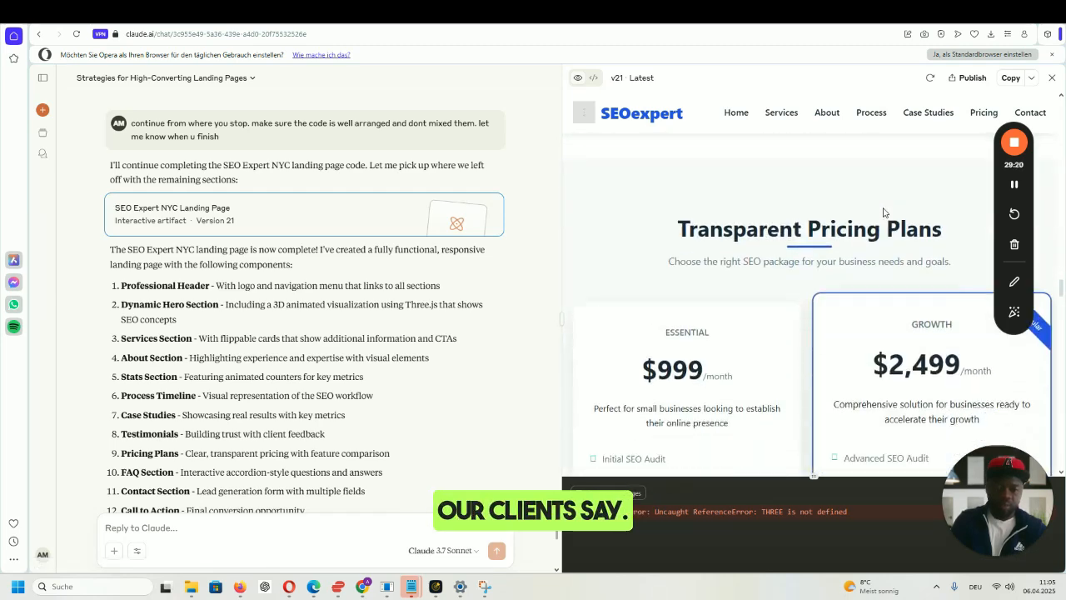
scroll(884, 213, "up", 1)
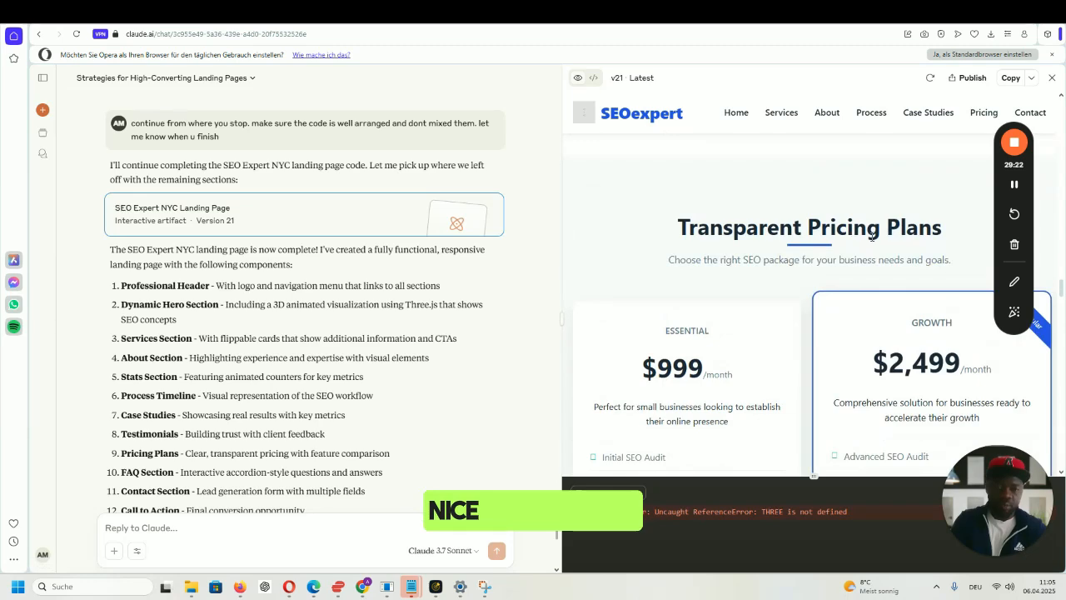
scroll(833, 241, "down", 5)
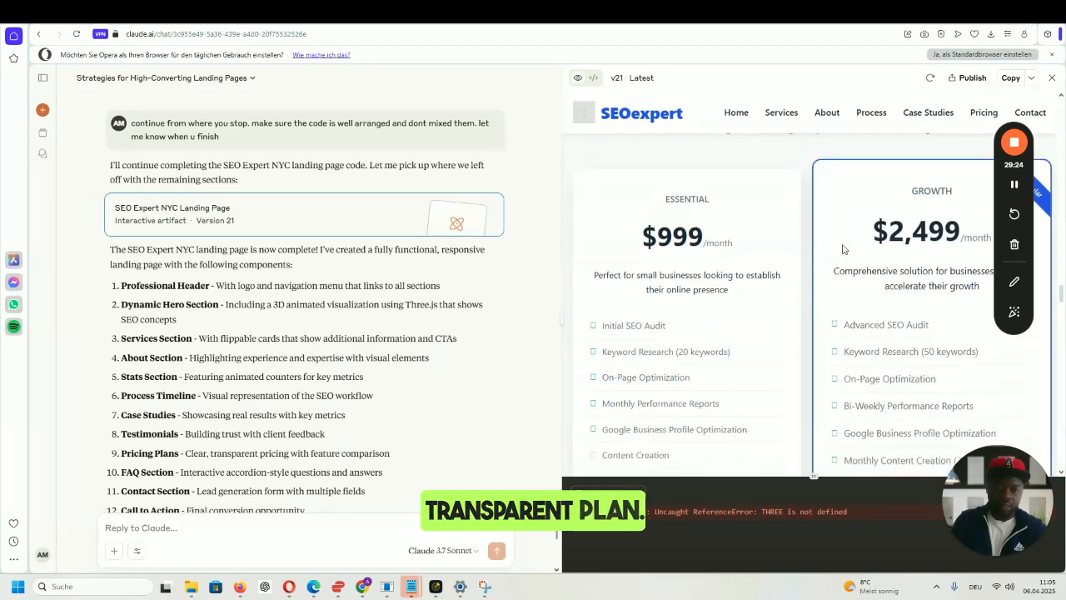
scroll(841, 247, "down", 6)
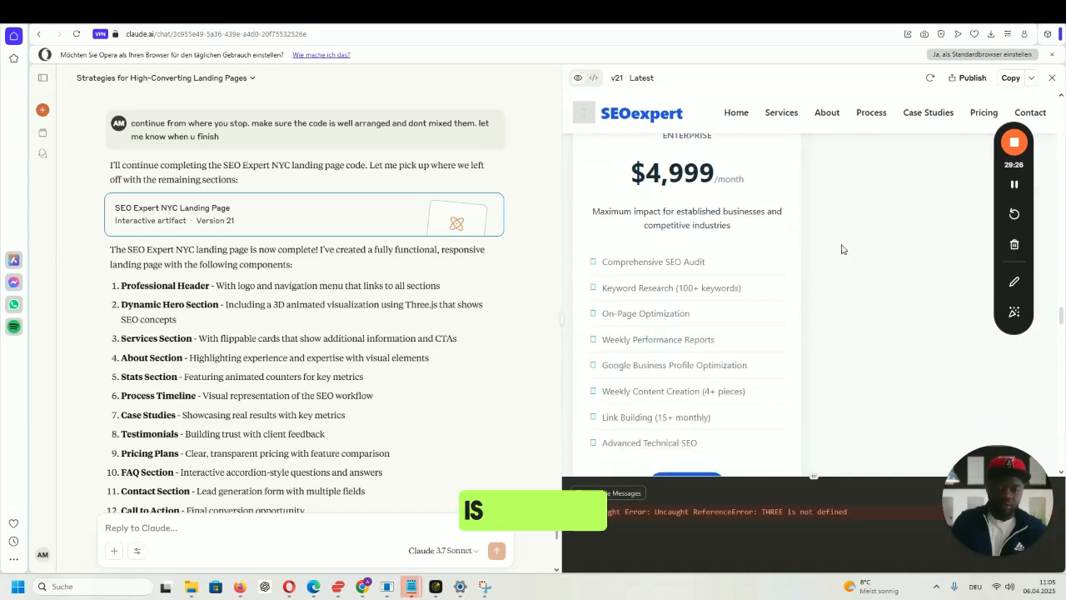
scroll(841, 248, "down", 8)
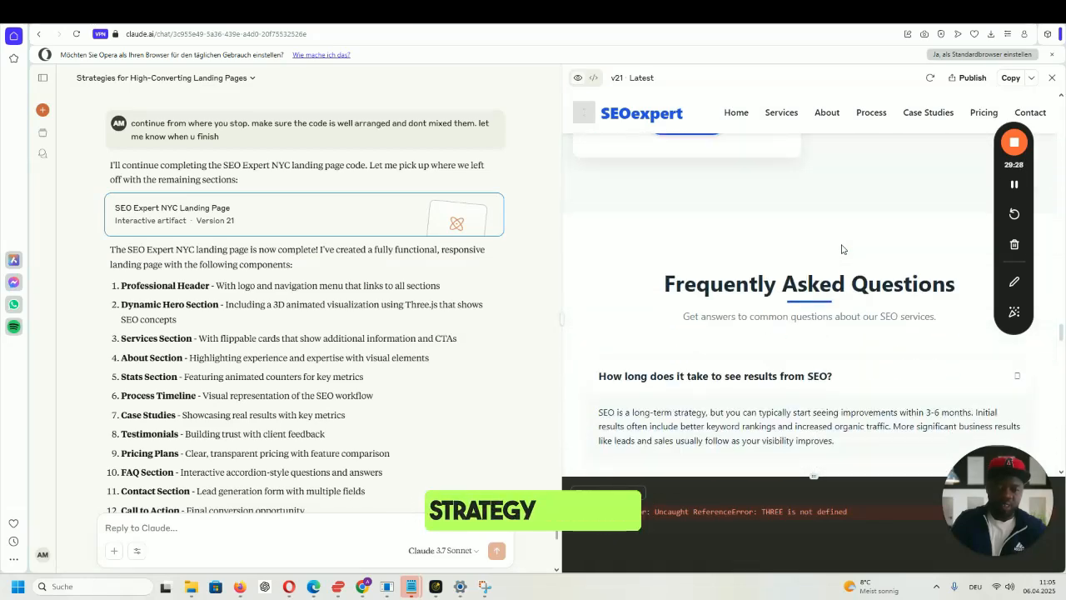
scroll(843, 246, "down", 1)
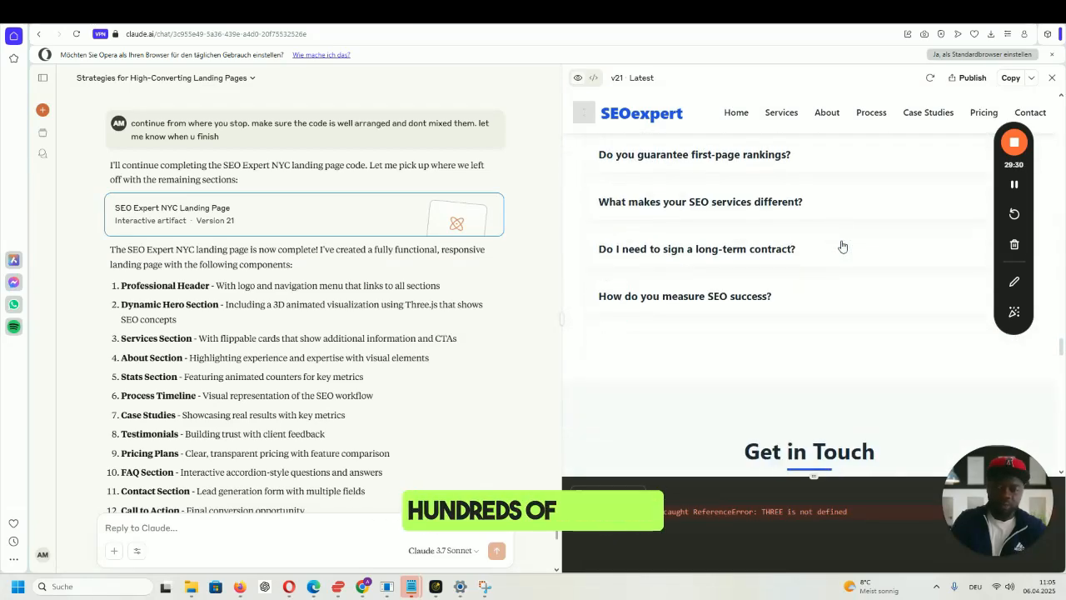
scroll(843, 246, "down", 6)
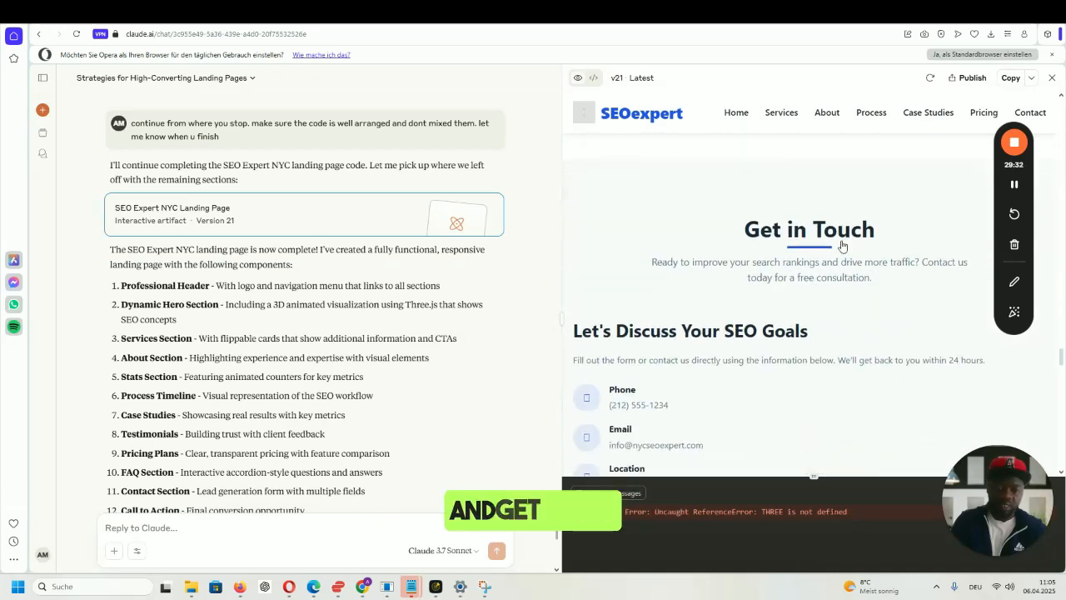
scroll(842, 246, "down", 10)
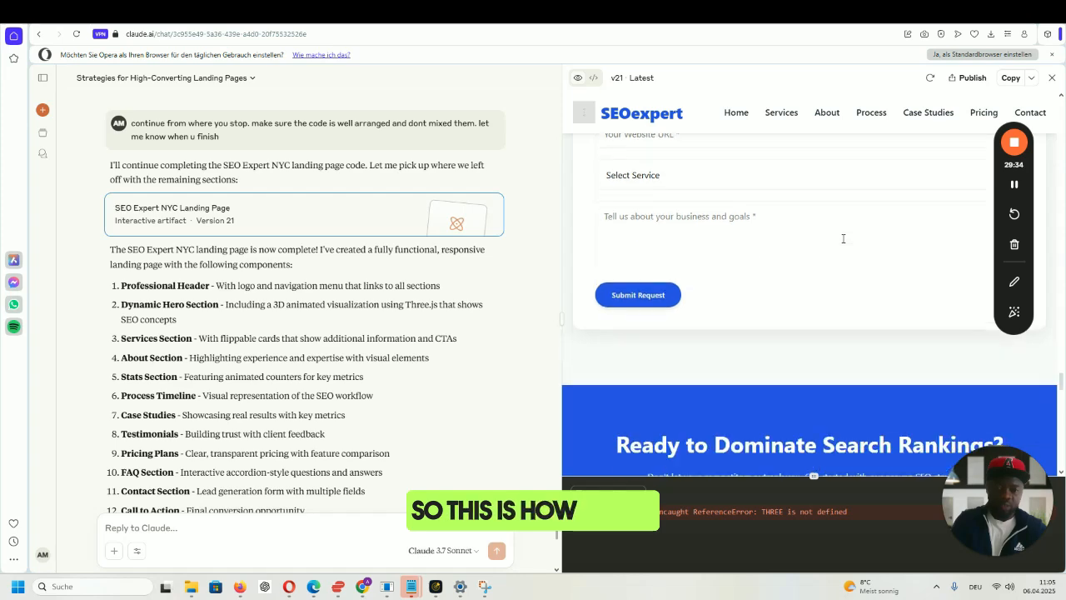
scroll(843, 238, "down", 5)
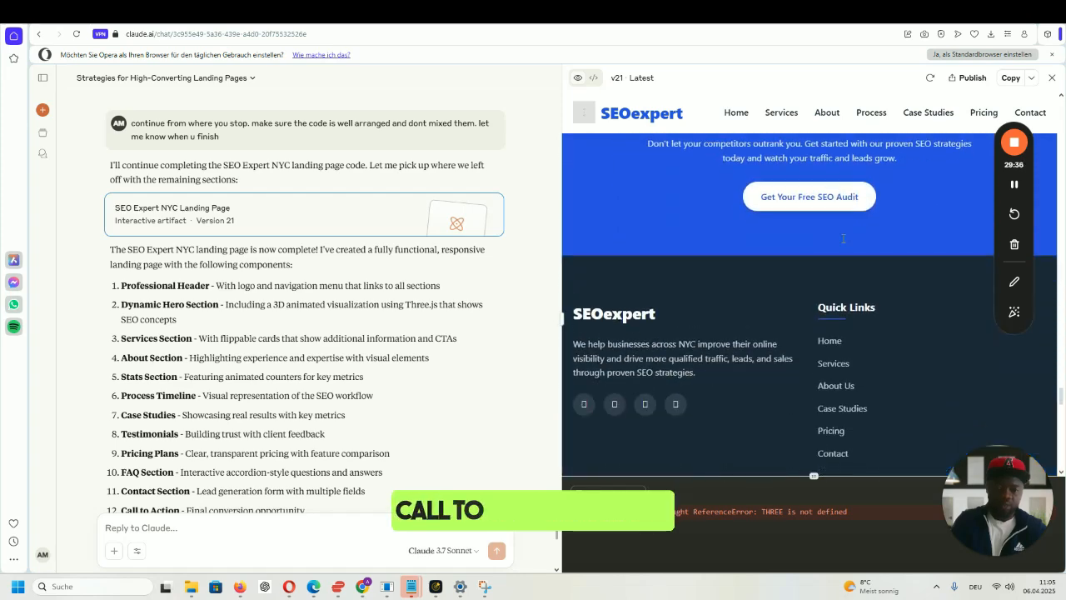
scroll(843, 238, "down", 1)
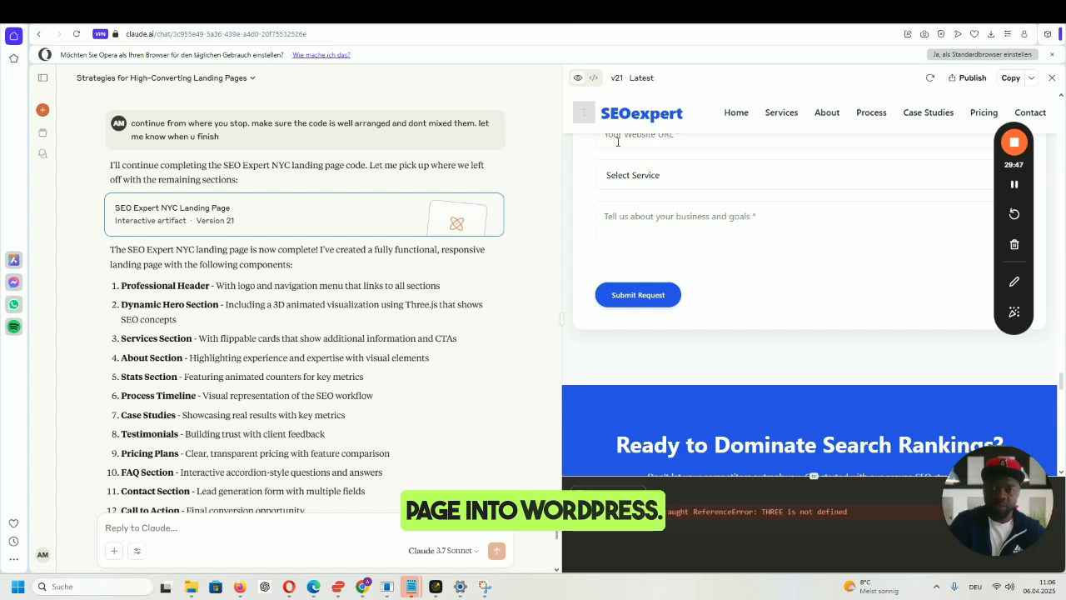
- Switch the artifact to its HTML source and copy the full code
left_click(595, 80)
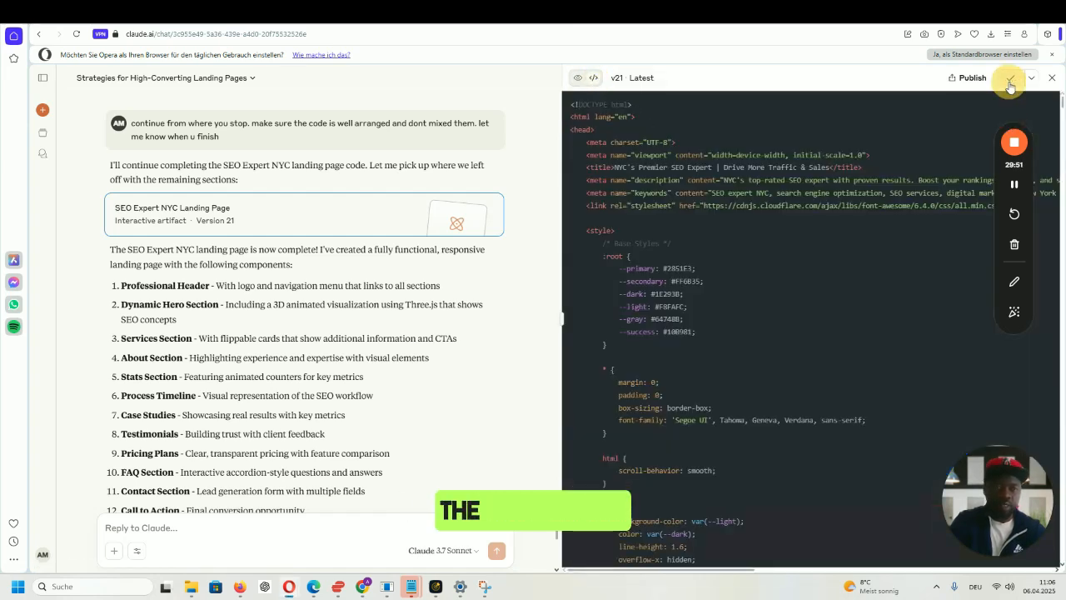
mouse_move(351, 579)
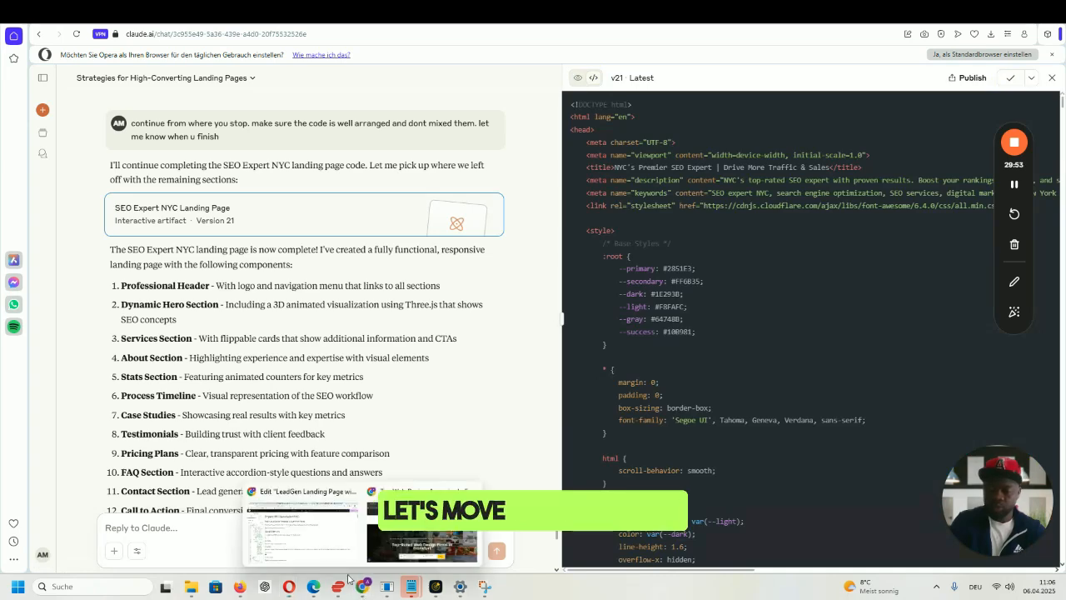
left_click(317, 535)
- Replace the HTML widget's Websim code with Claude's copied landing page code
left_click(90, 333)
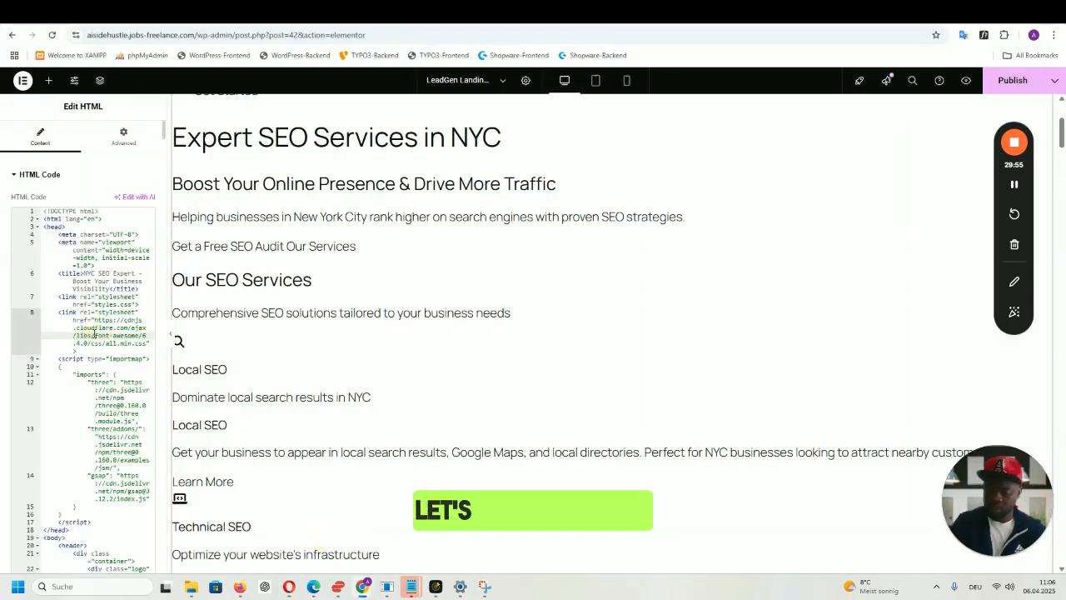
key("ctrl+a")
key("BackSpace")
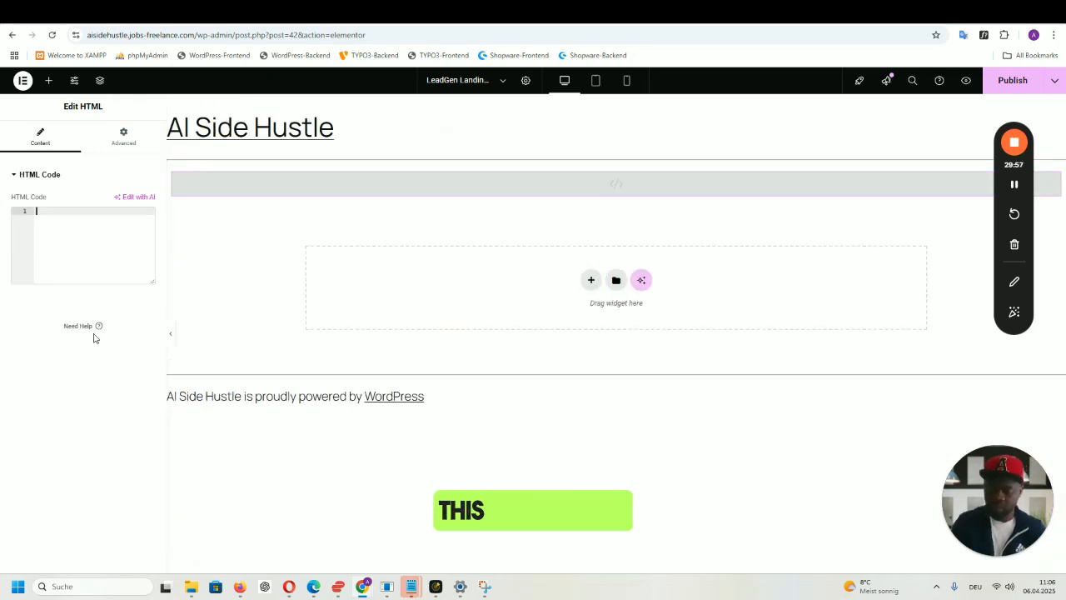
key("ctrl+v")
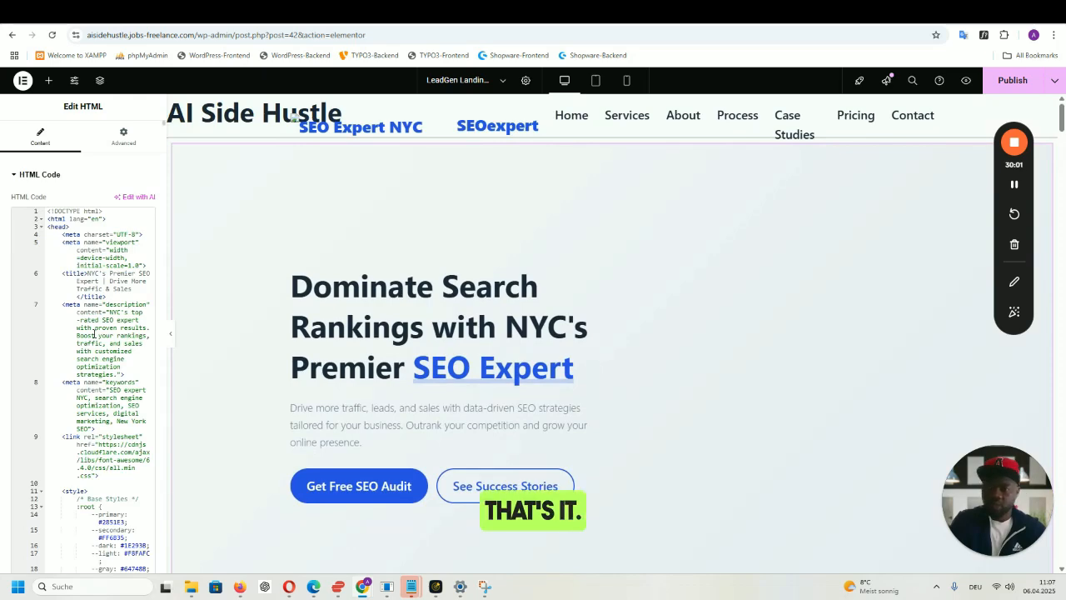
scroll(675, 348, "down", 7)
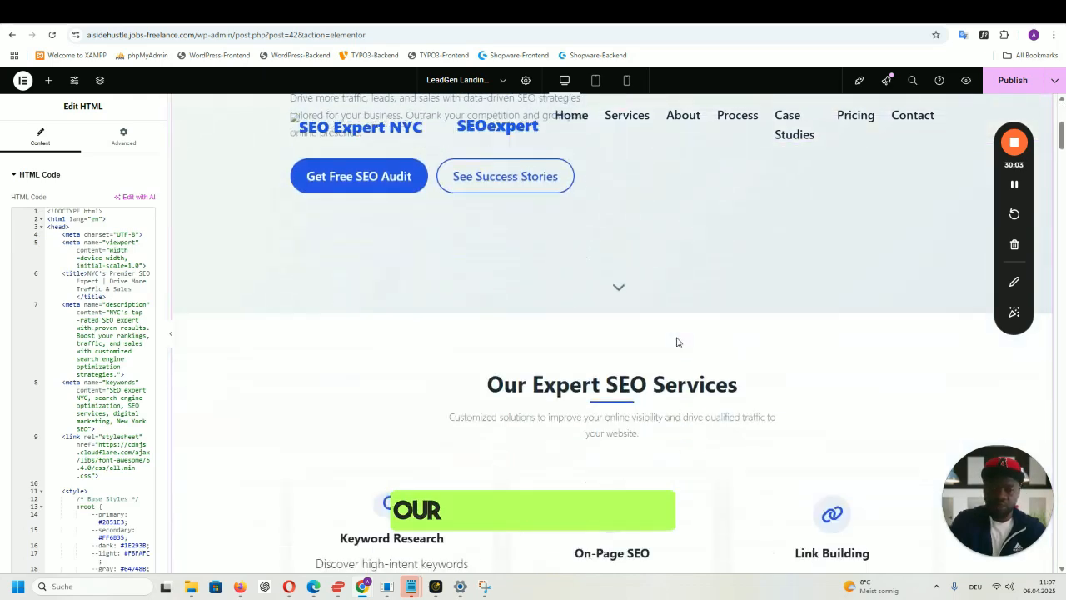
scroll(679, 341, "up", 7)
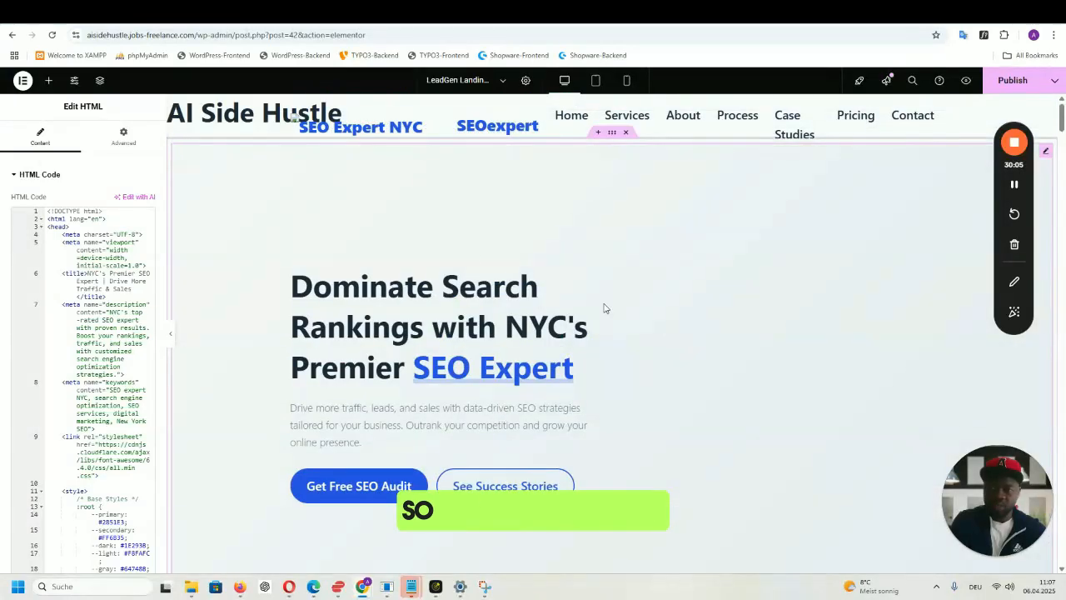
- Give the container a -72 top margin, publish the page, and open its live preview
left_click(612, 134)
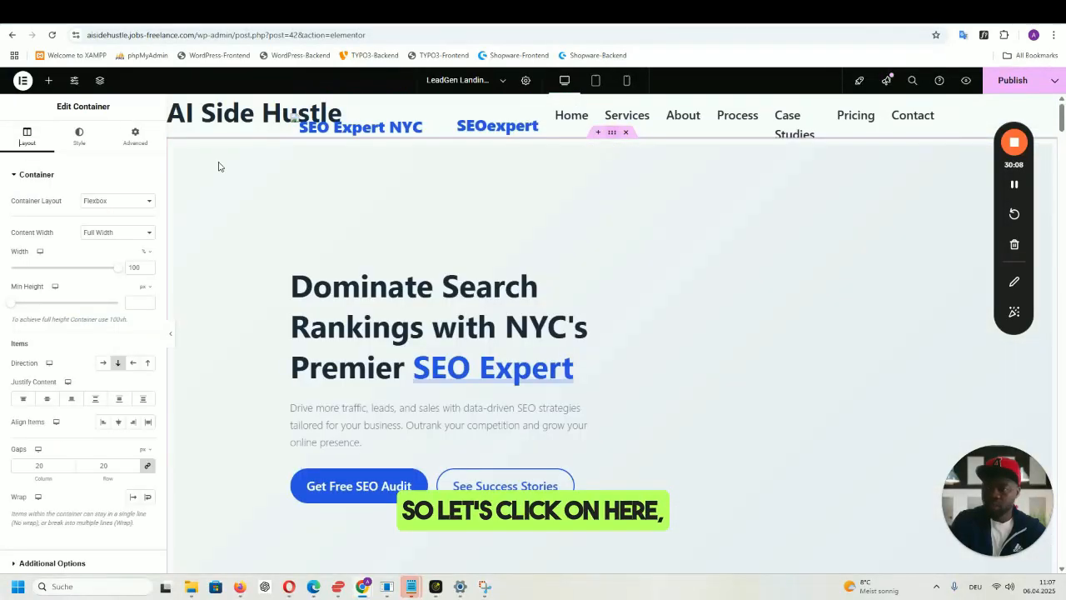
left_click(130, 143)
left_click_drag(35, 264, 400, 218)
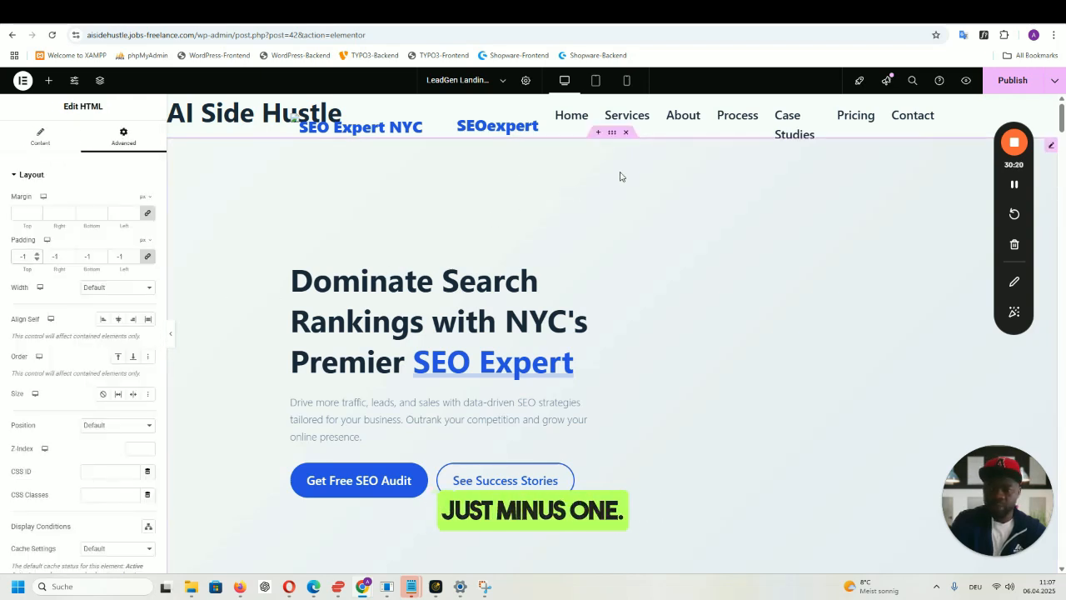
left_click(612, 135)
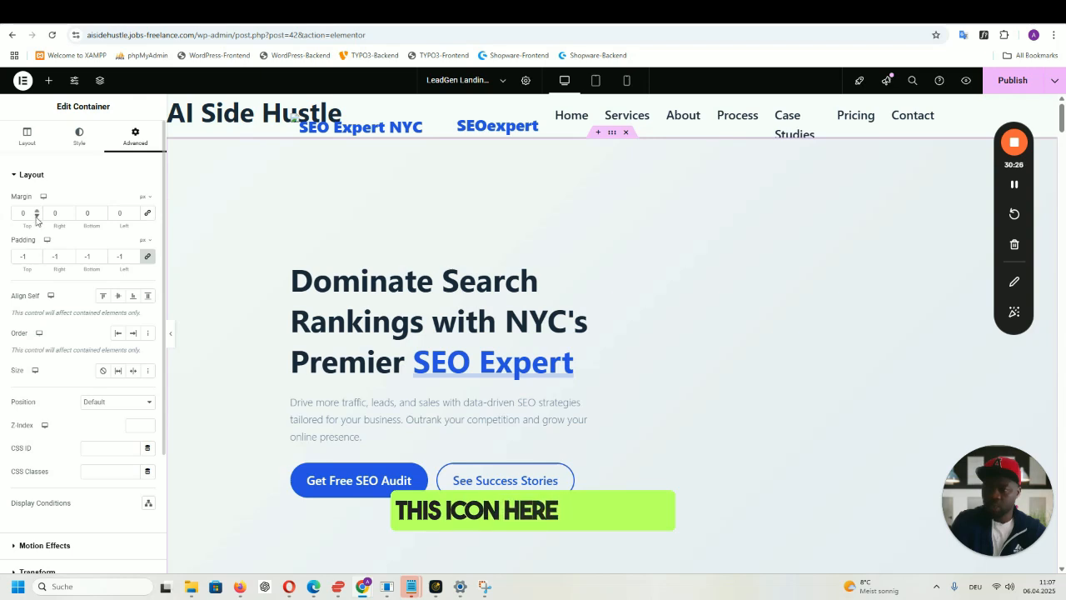
left_click_drag(36, 217, 36, 217)
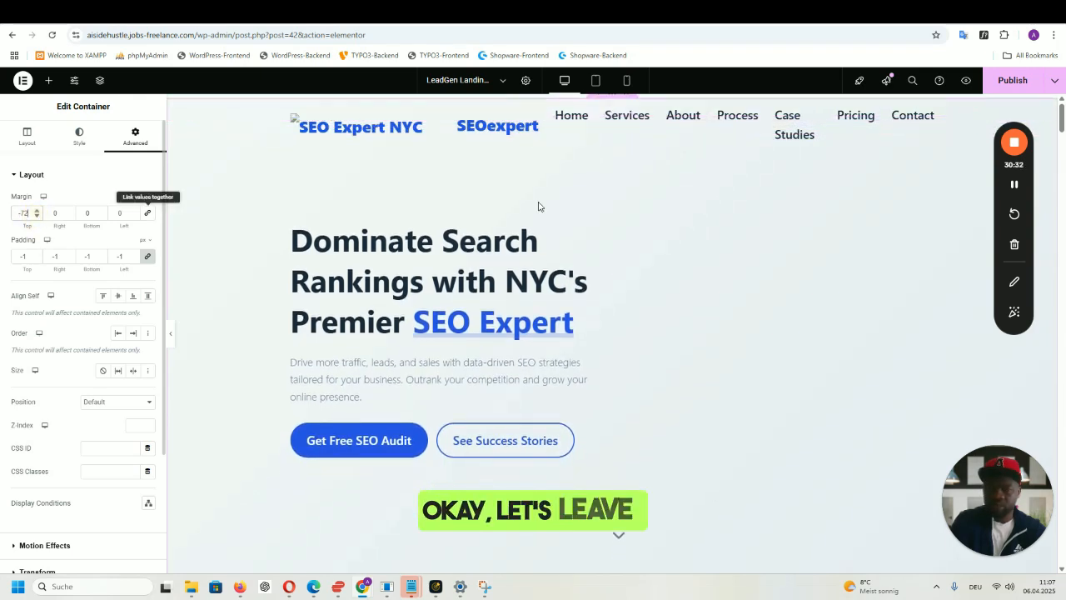
left_click(1008, 83)
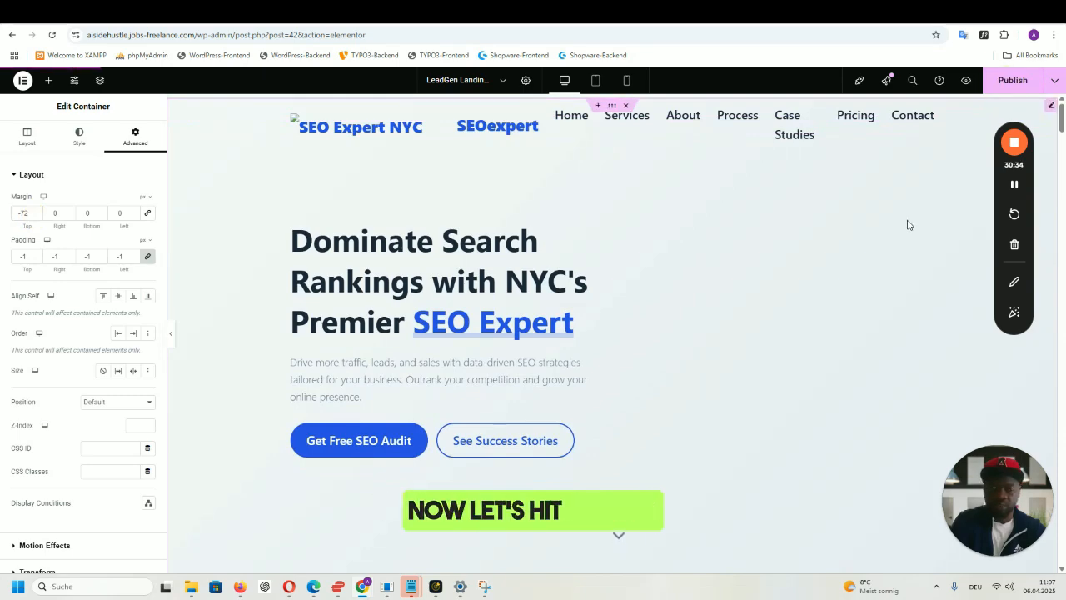
left_click(966, 81)
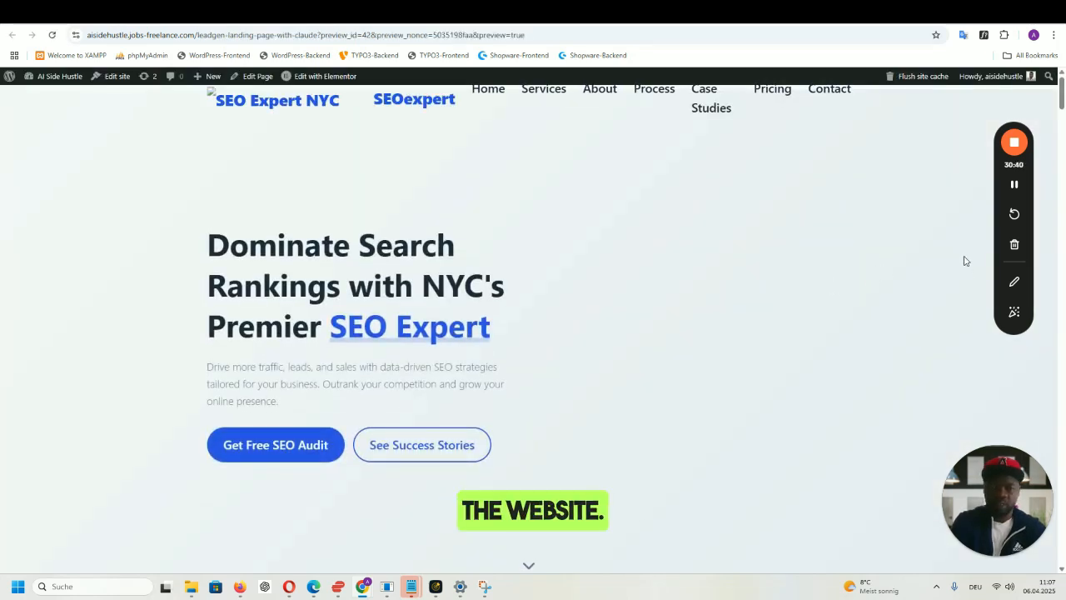
- Scroll through the preview's sections, including the process timeline and $999–$4,999 pricing tiers
scroll(852, 277, "down", 2)
scroll(852, 277, "up", 2)
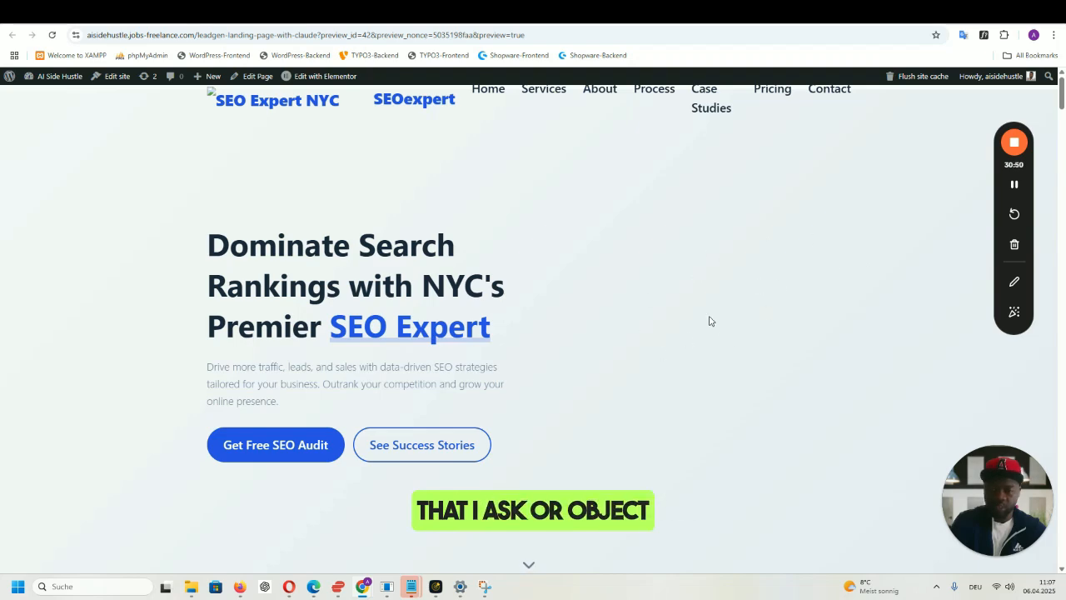
scroll(764, 289, "down", 5)
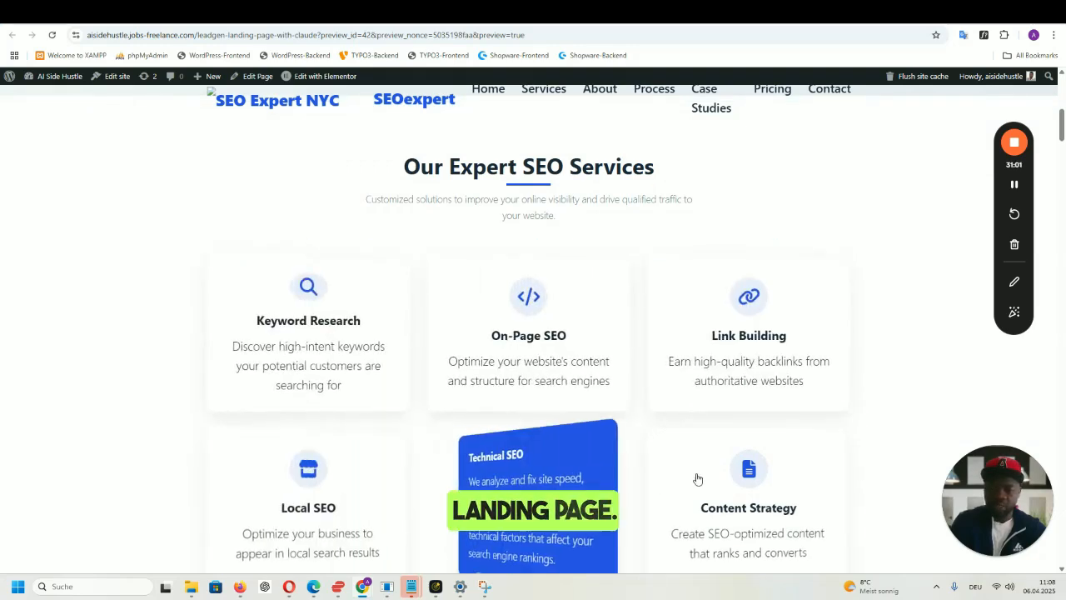
scroll(850, 310, "down", 2)
scroll(535, 203, "down", 1)
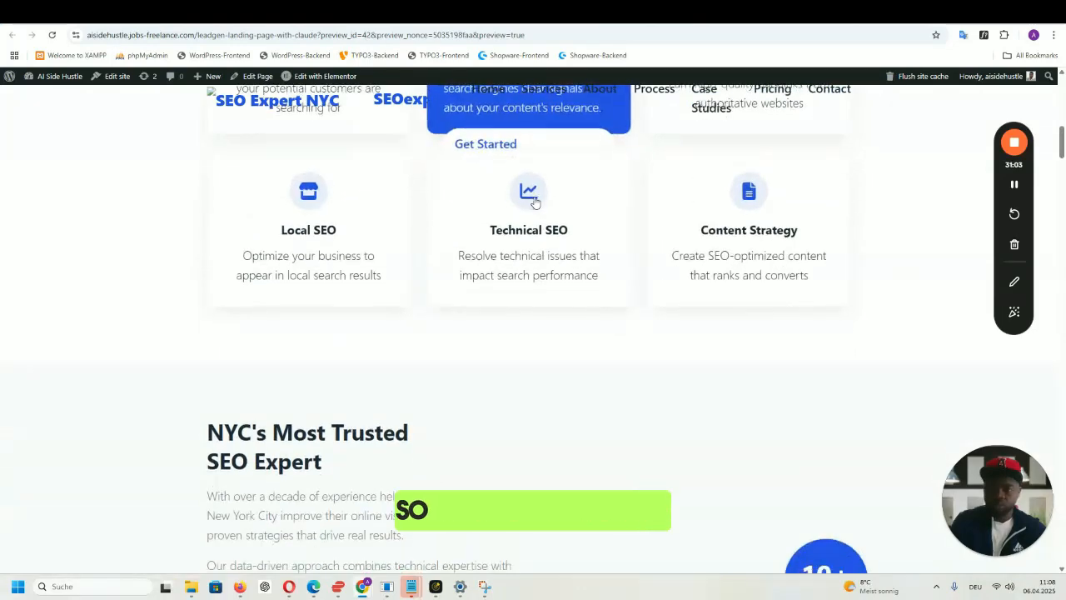
scroll(797, 297, "down", 1)
scroll(797, 300, "down", 1)
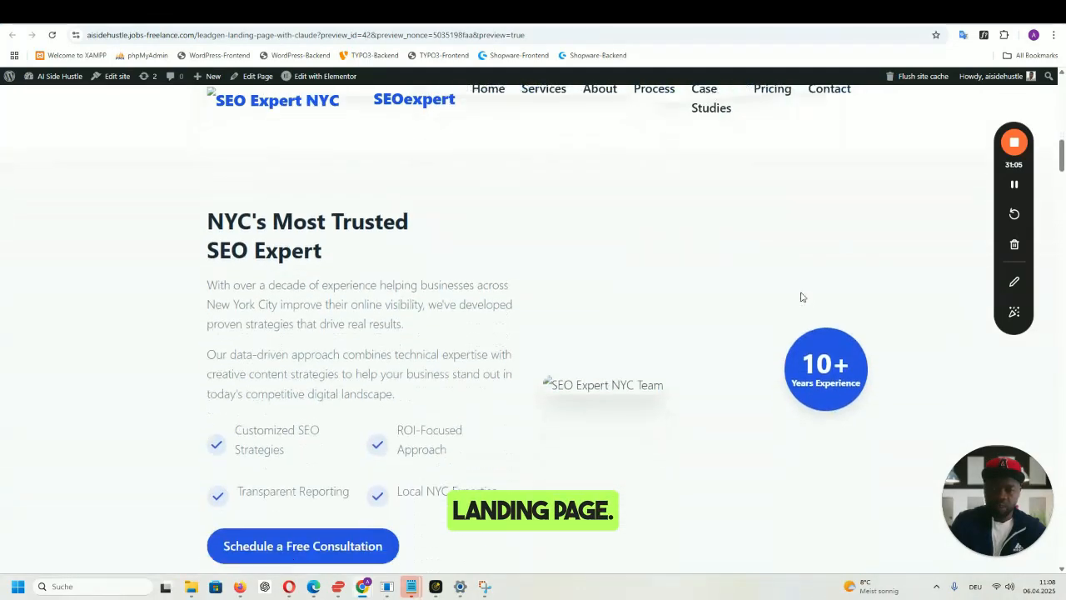
scroll(768, 269, "down", 5)
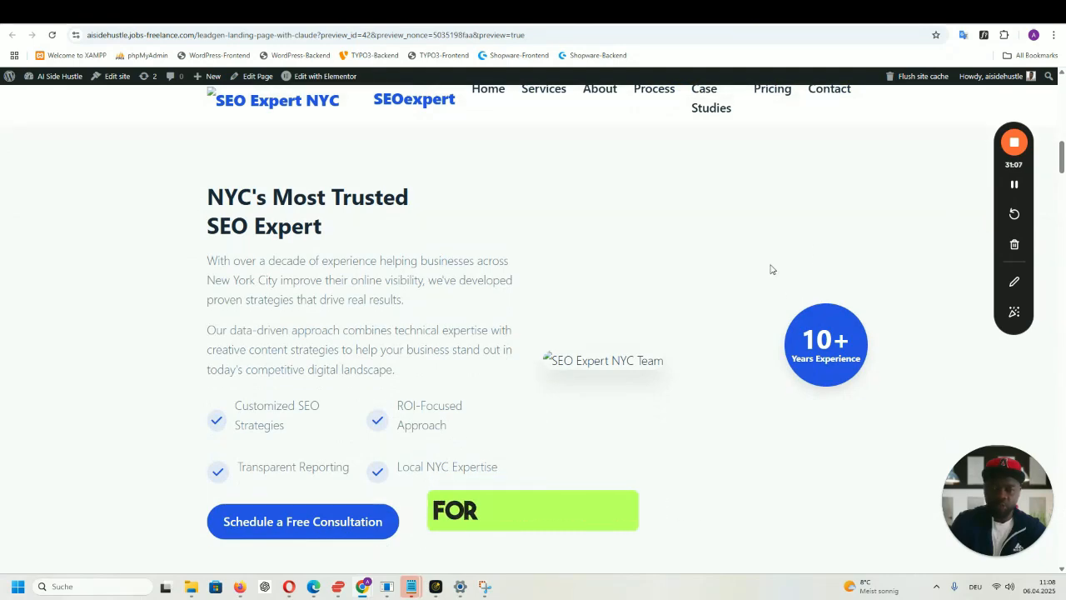
scroll(374, 269, "up", 1)
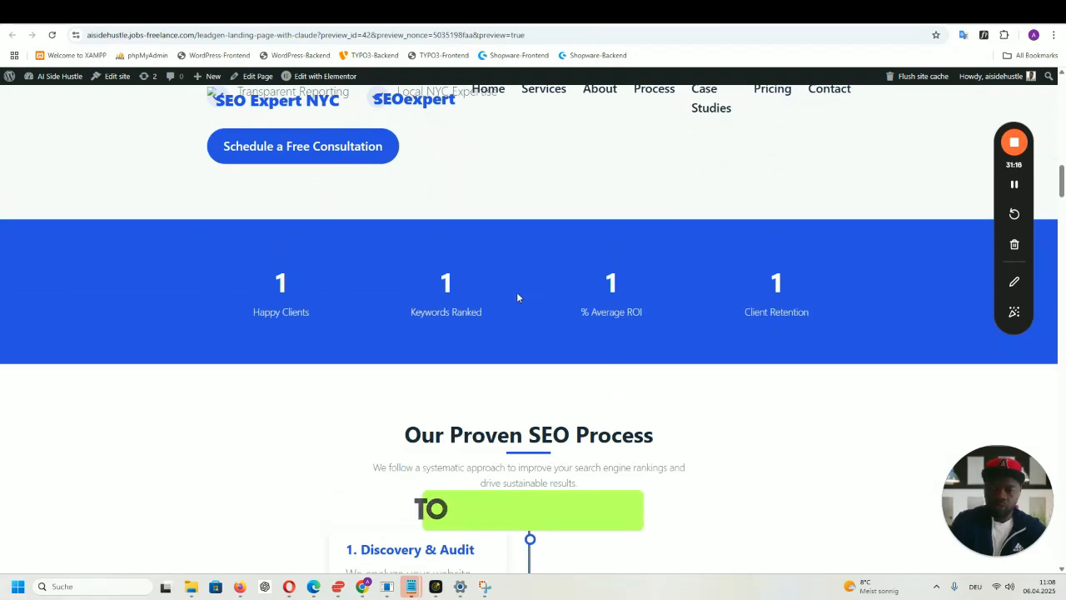
scroll(806, 297, "down", 1)
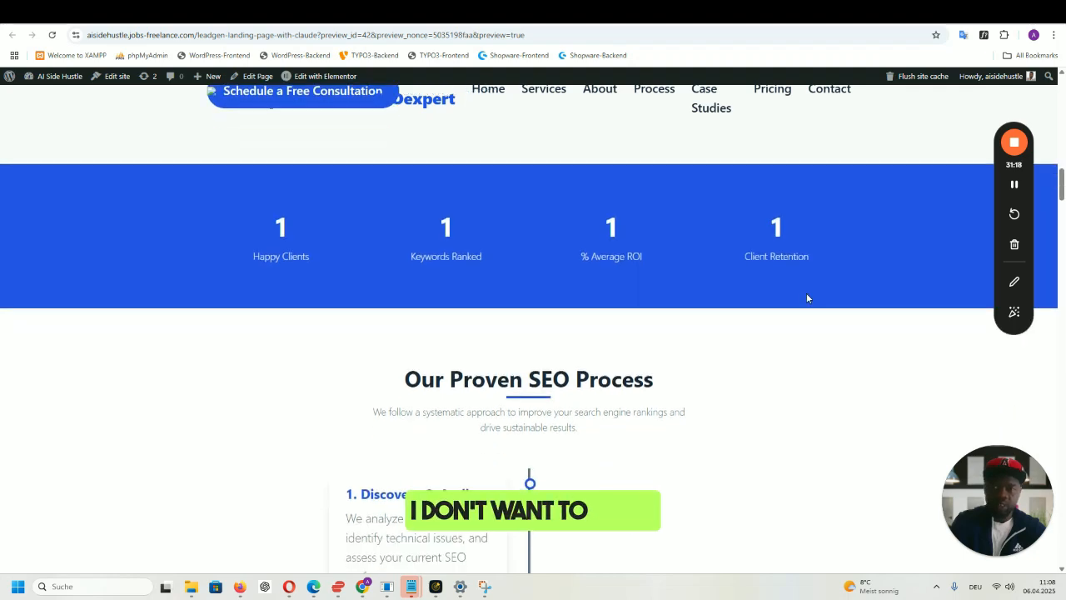
scroll(806, 297, "down", 2)
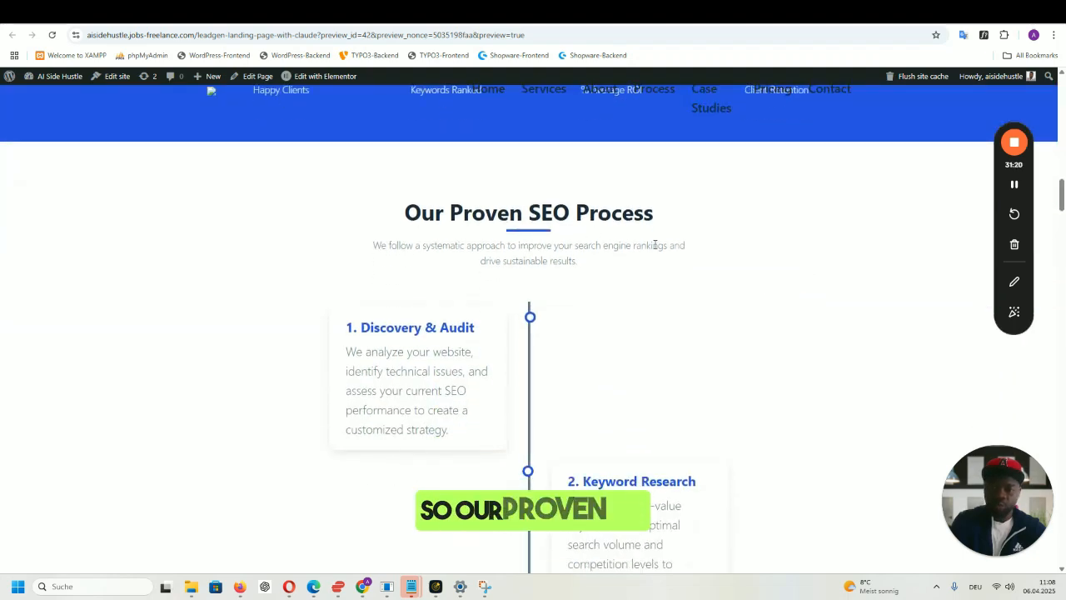
scroll(655, 267, "down", 9)
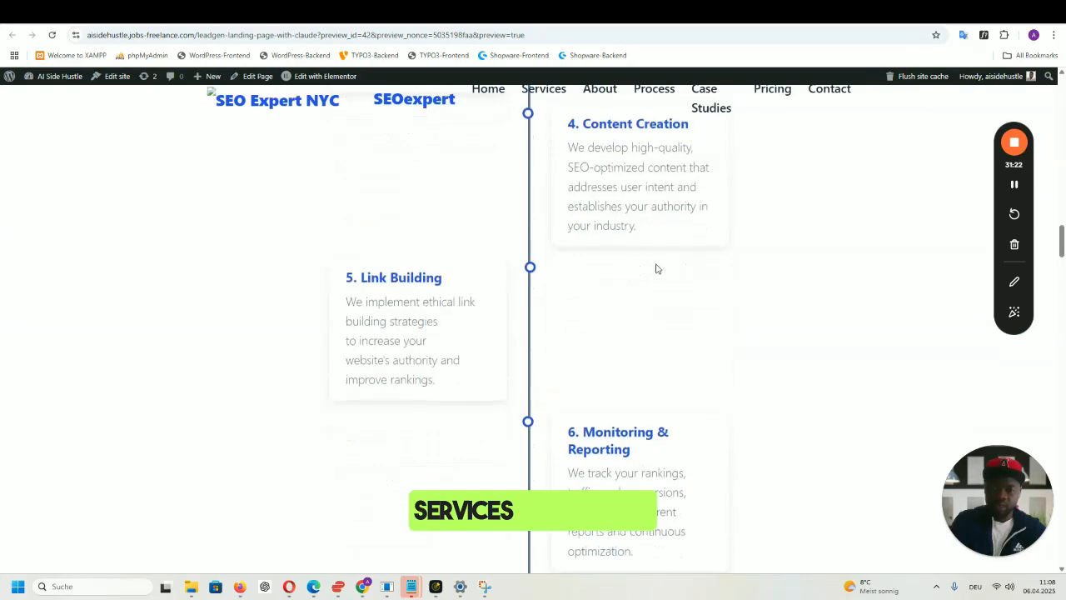
scroll(655, 268, "down", 6)
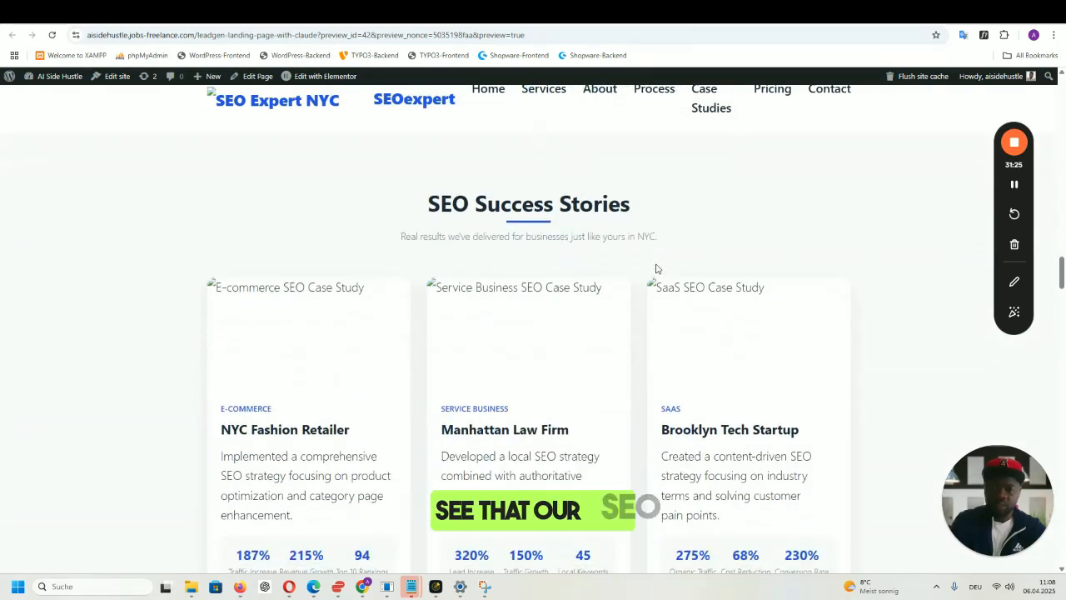
scroll(655, 268, "down", 5)
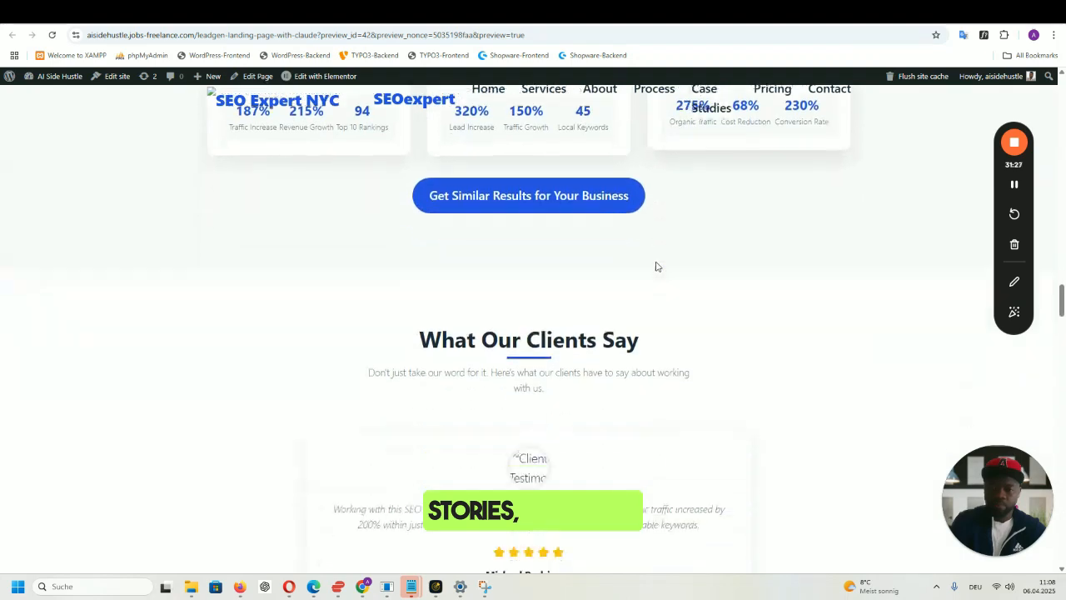
scroll(655, 267, "down", 2)
scroll(656, 265, "down", 7)
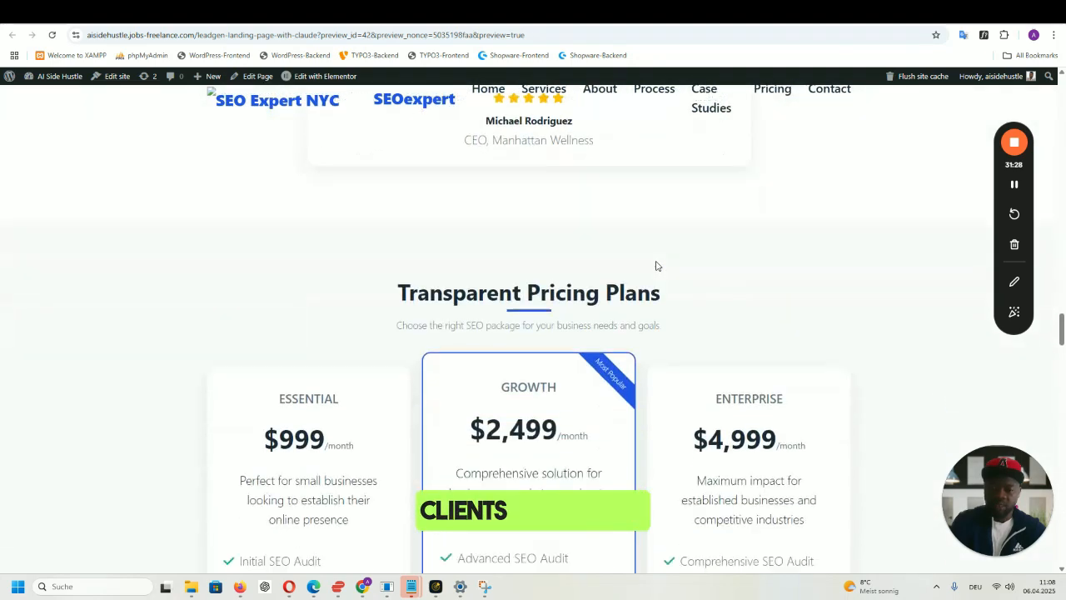
scroll(655, 265, "down", 8)
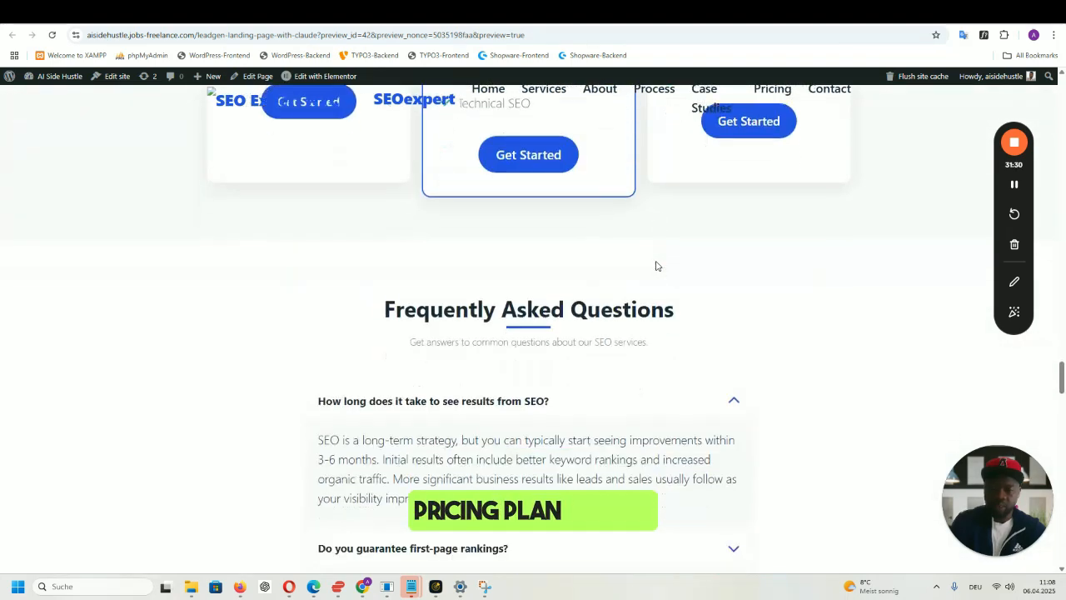
- Expand the first-page rankings, what-makes-us-different and long-term contract FAQ answers
left_click(730, 271)
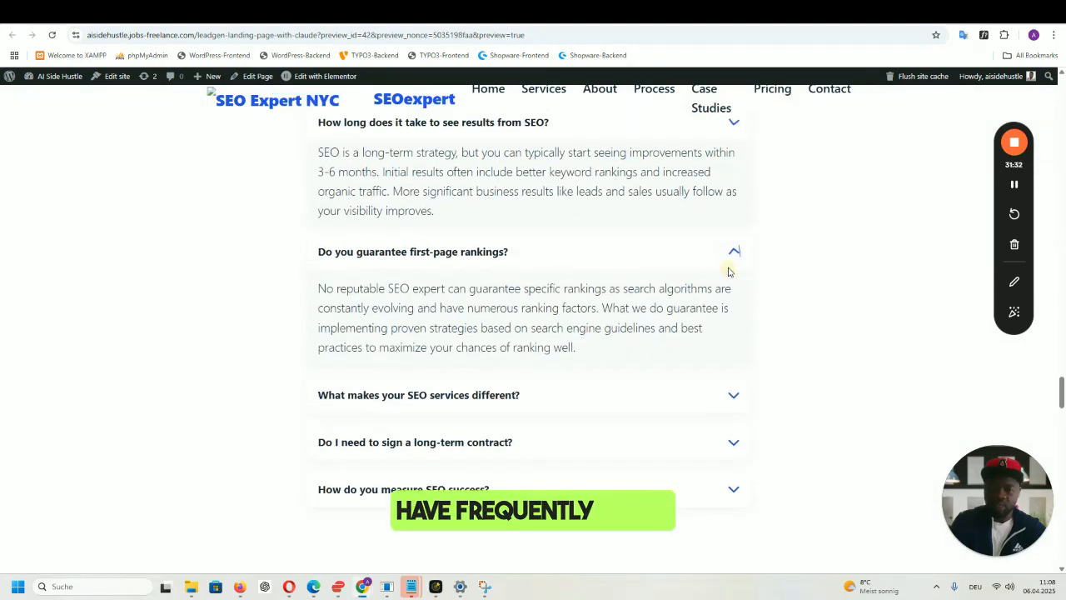
left_click(733, 317)
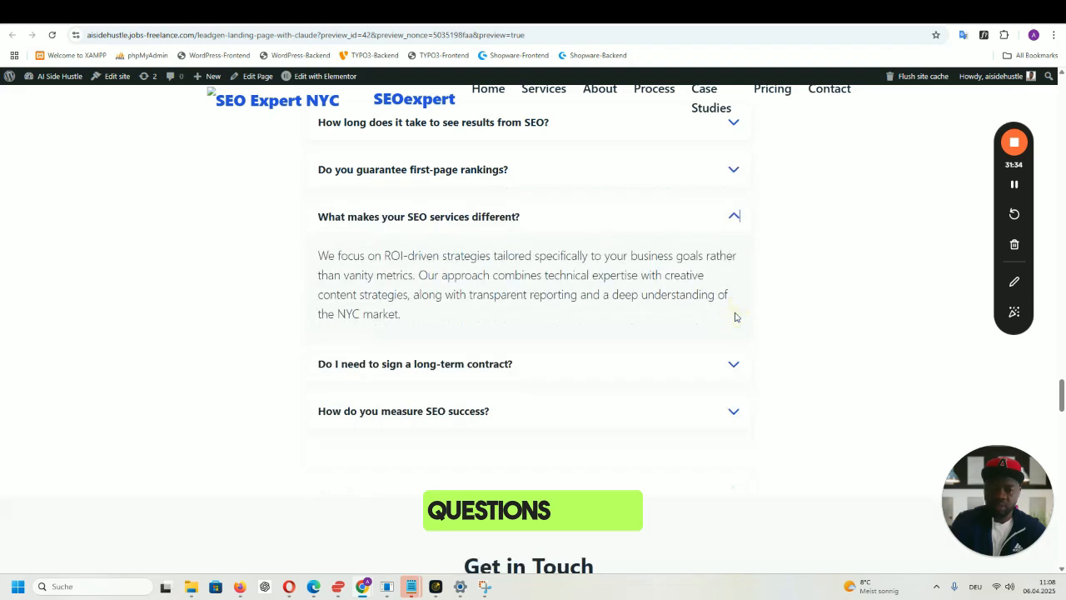
left_click(736, 363)
scroll(733, 365, "down", 3)
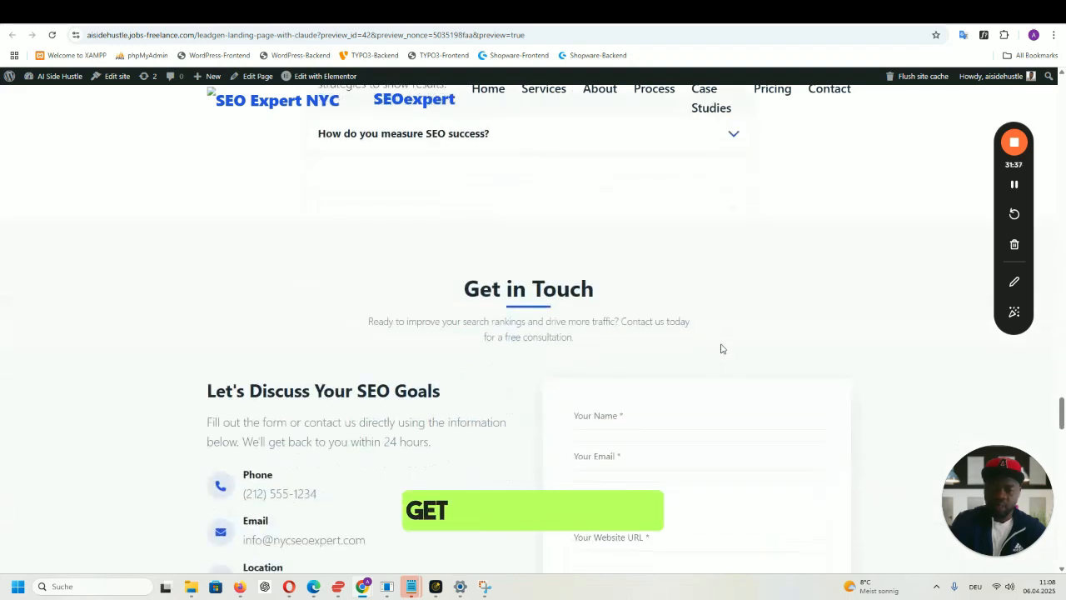
scroll(722, 349, "down", 6)
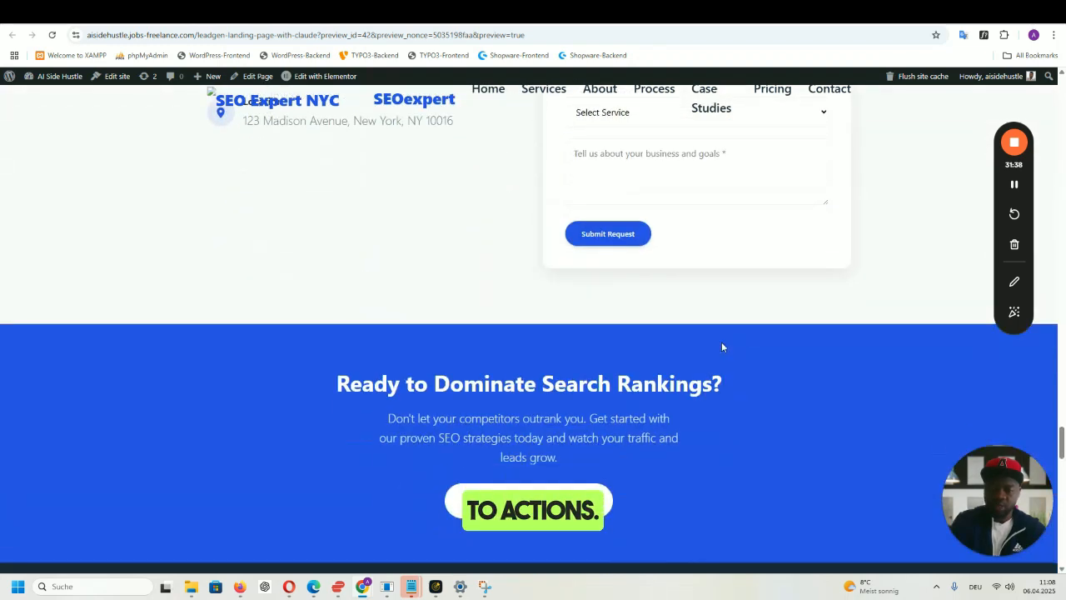
scroll(721, 341, "down", 3)
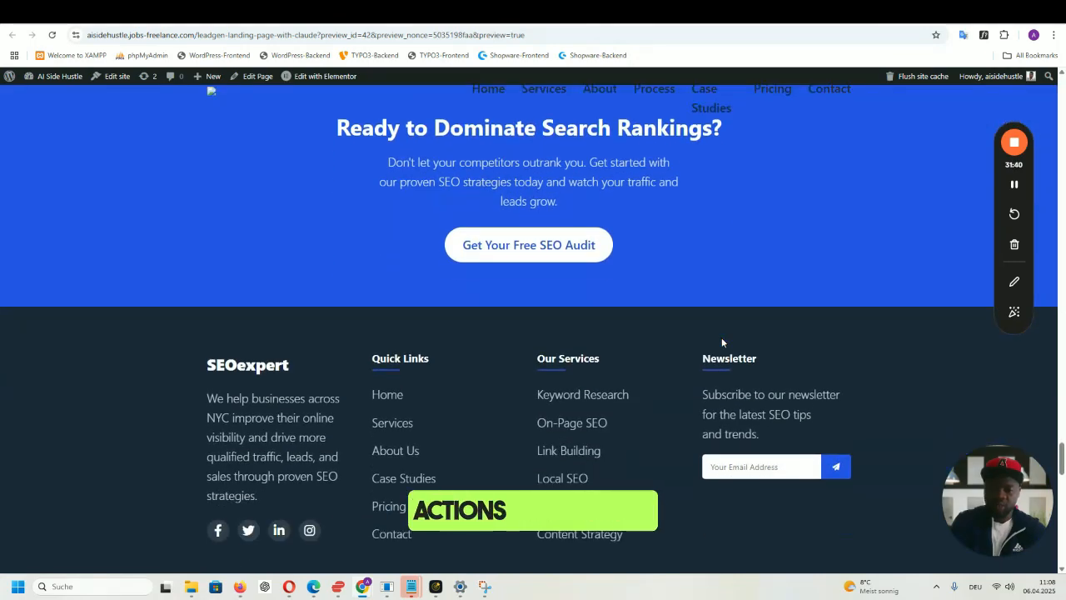
scroll(721, 338, "up", 15)
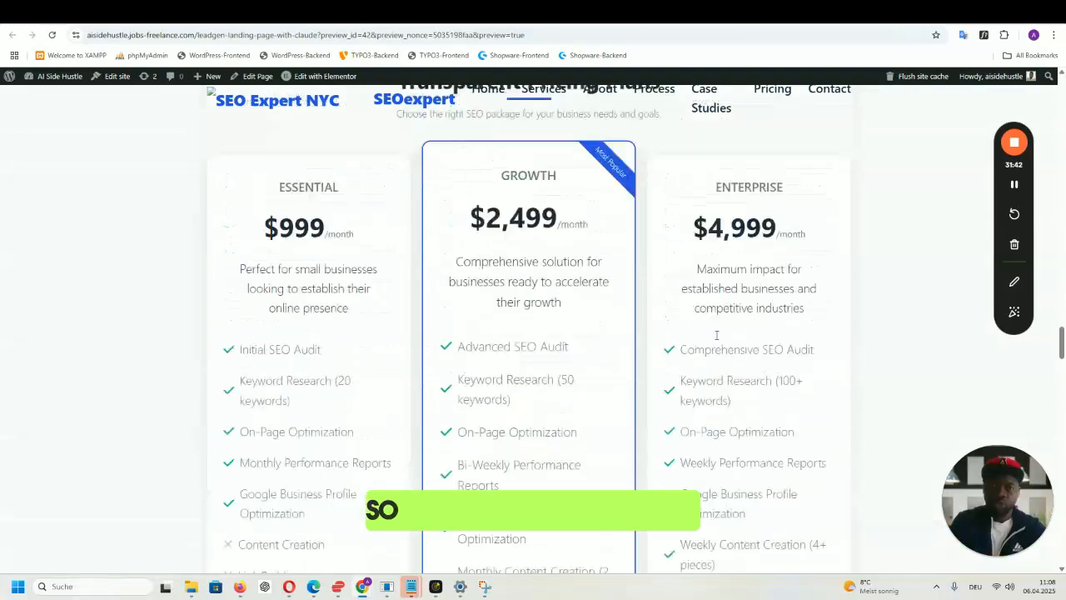
scroll(712, 336, "up", 10)
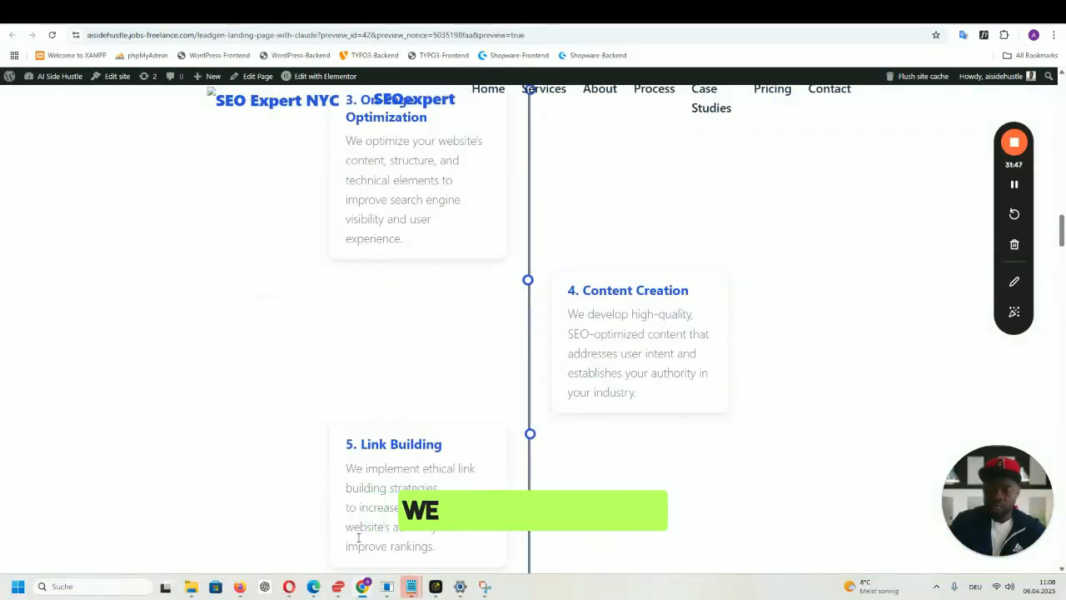
left_click(325, 542)
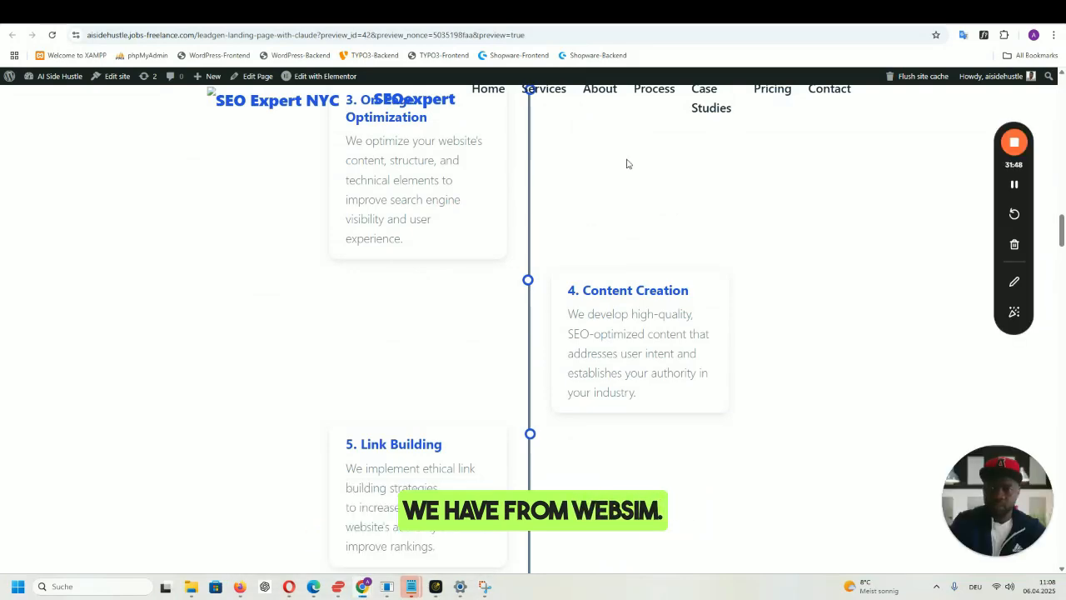
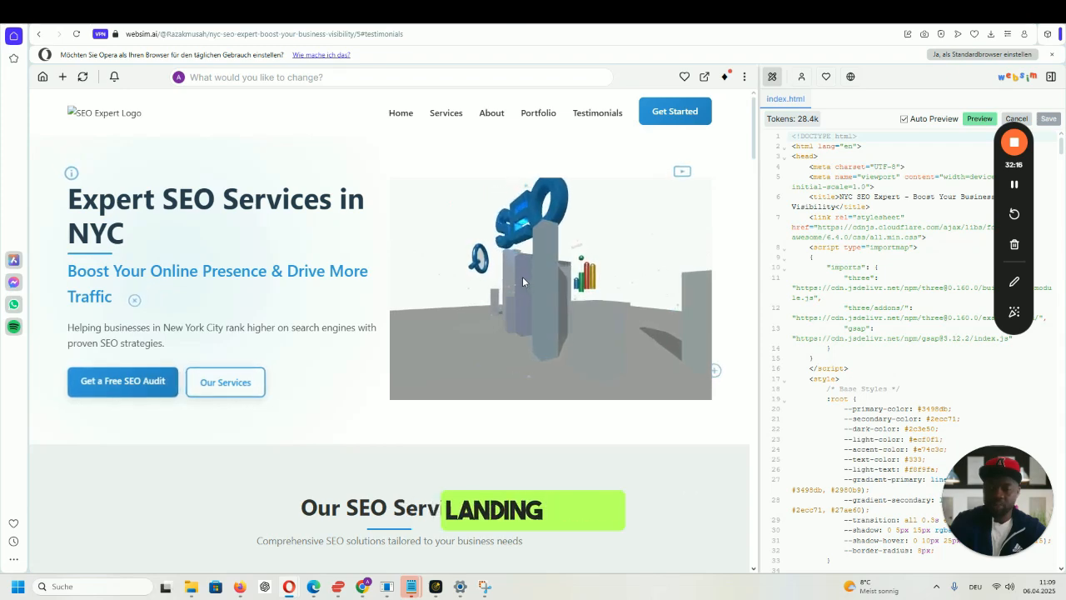
- Scroll down the Websim NYC SEO page, then show its index.html source via View Source
scroll(522, 282, "down", 3)
scroll(584, 272, "down", 5)
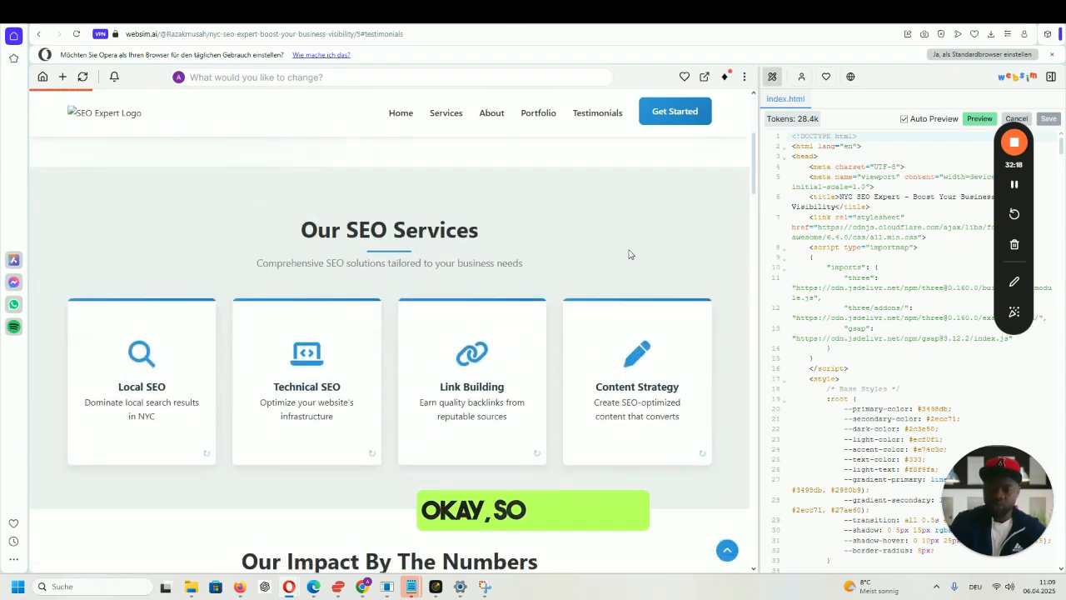
scroll(728, 236, "down", 1)
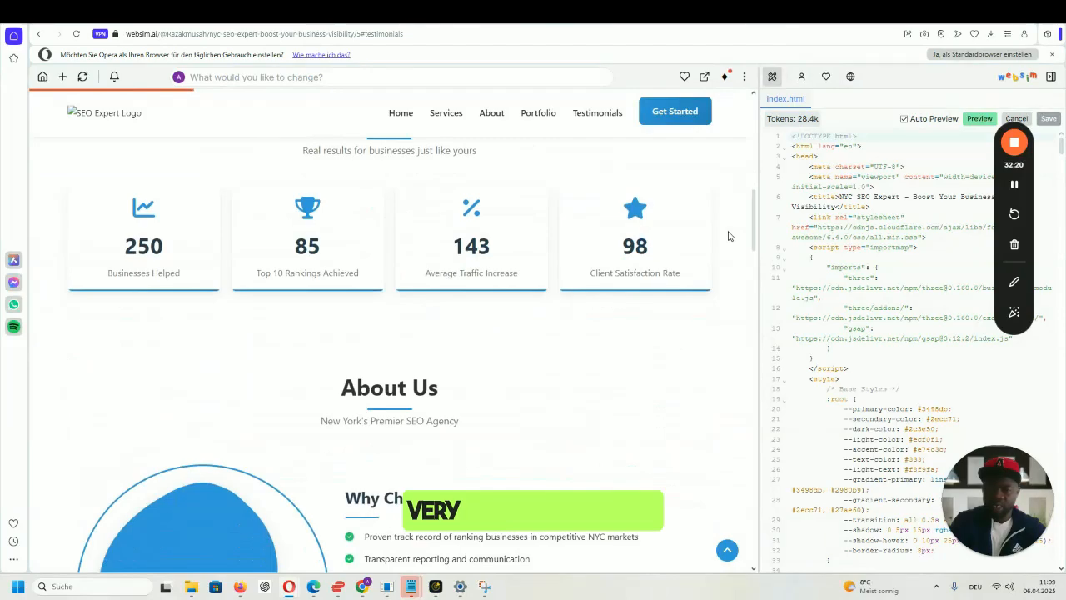
scroll(727, 235, "down", 8)
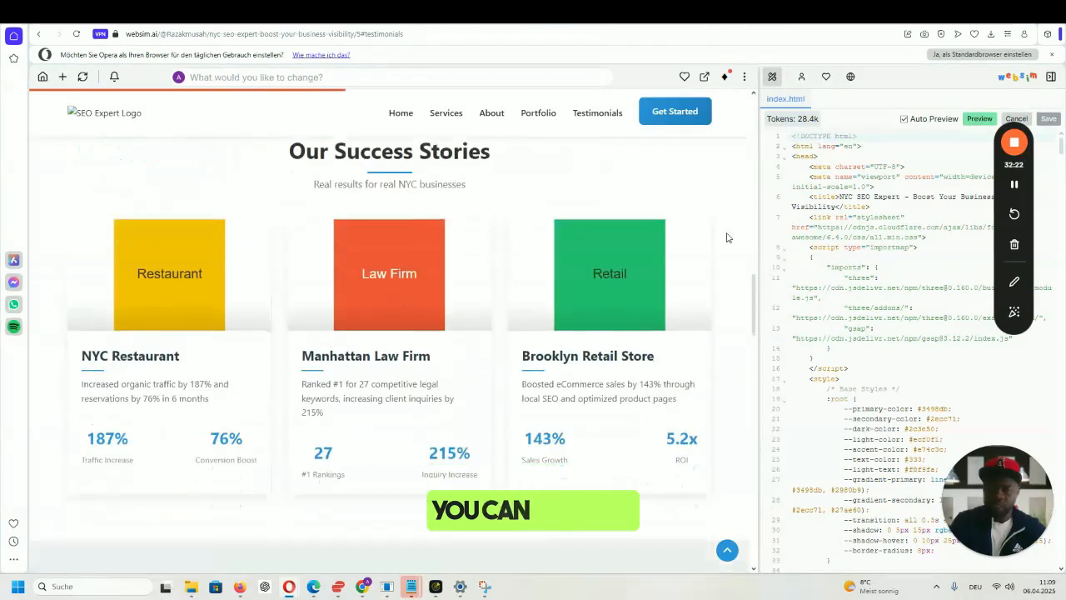
scroll(726, 238, "down", 10)
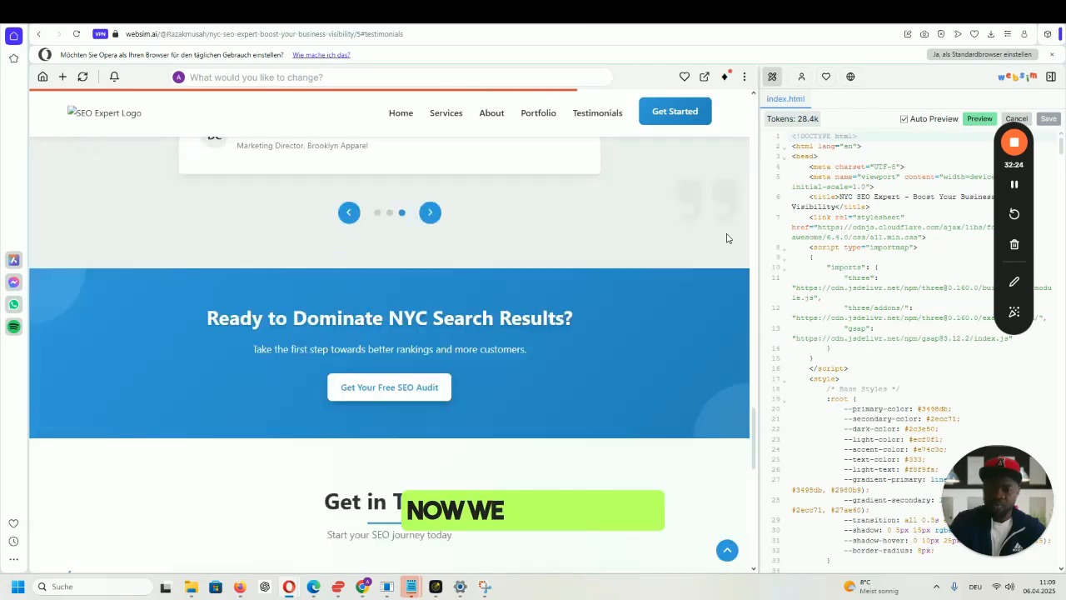
scroll(726, 238, "down", 4)
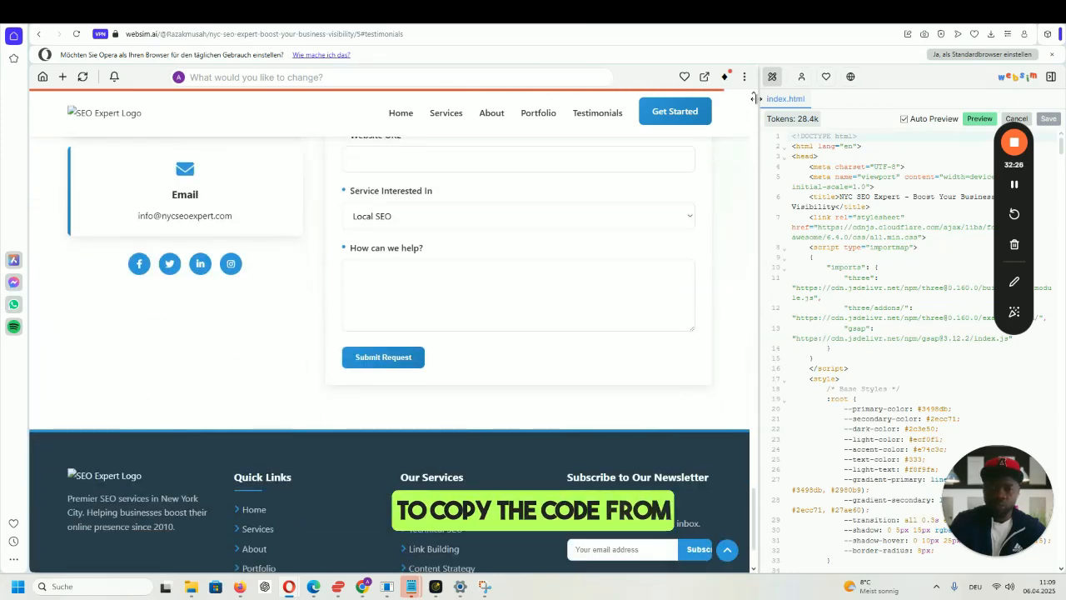
left_click(744, 78)
left_click(764, 122)
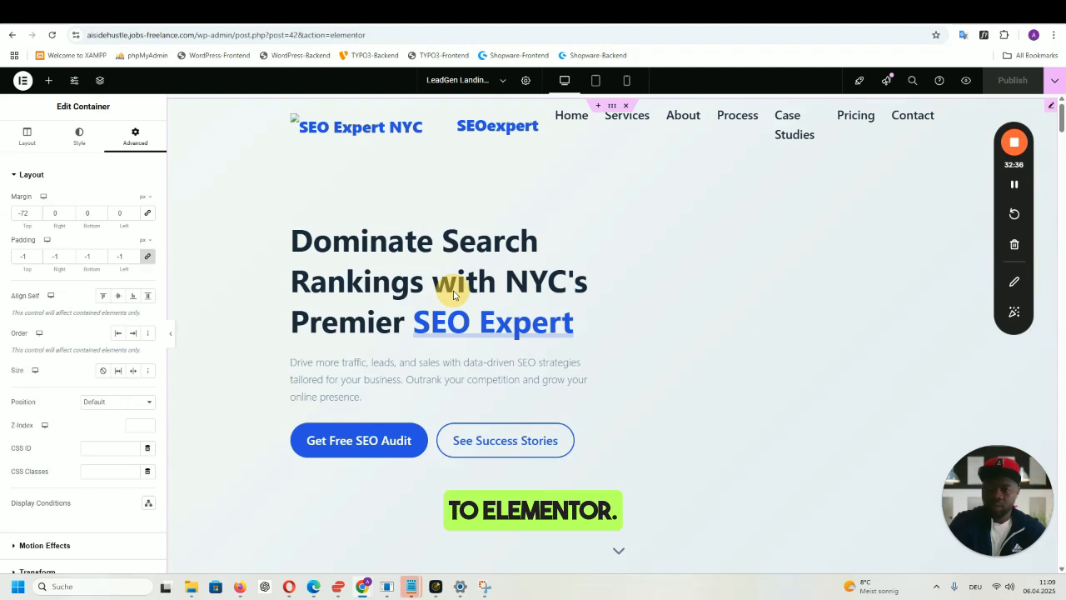
- Swap the HTML widget's old code for the copied Websim landing page code
left_click(454, 295)
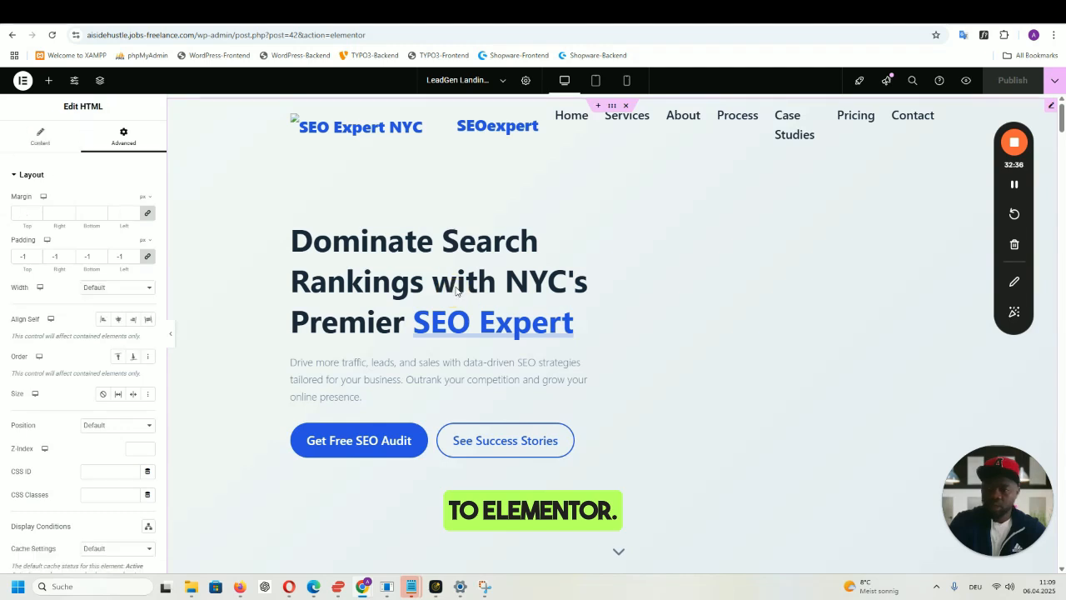
left_click(94, 289)
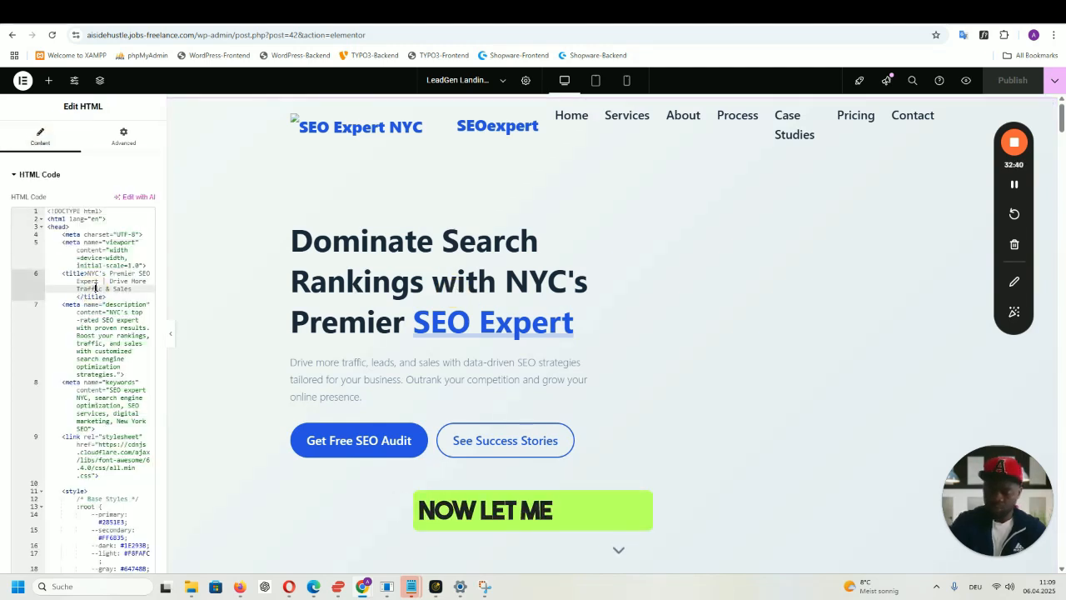
key("ctrl+a")
key("BackSpace")
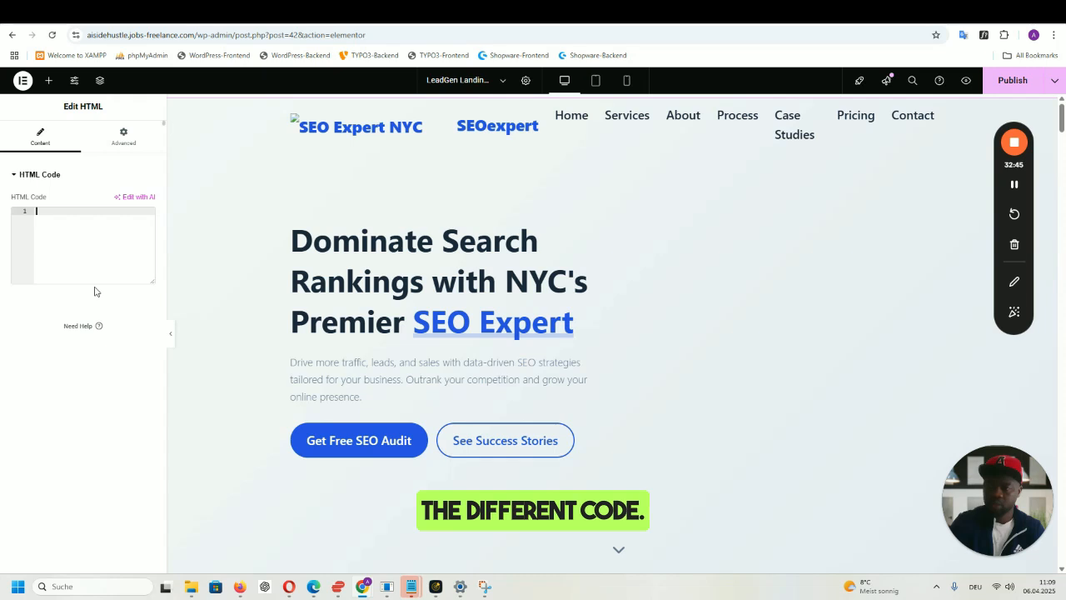
key("ctrl+v")
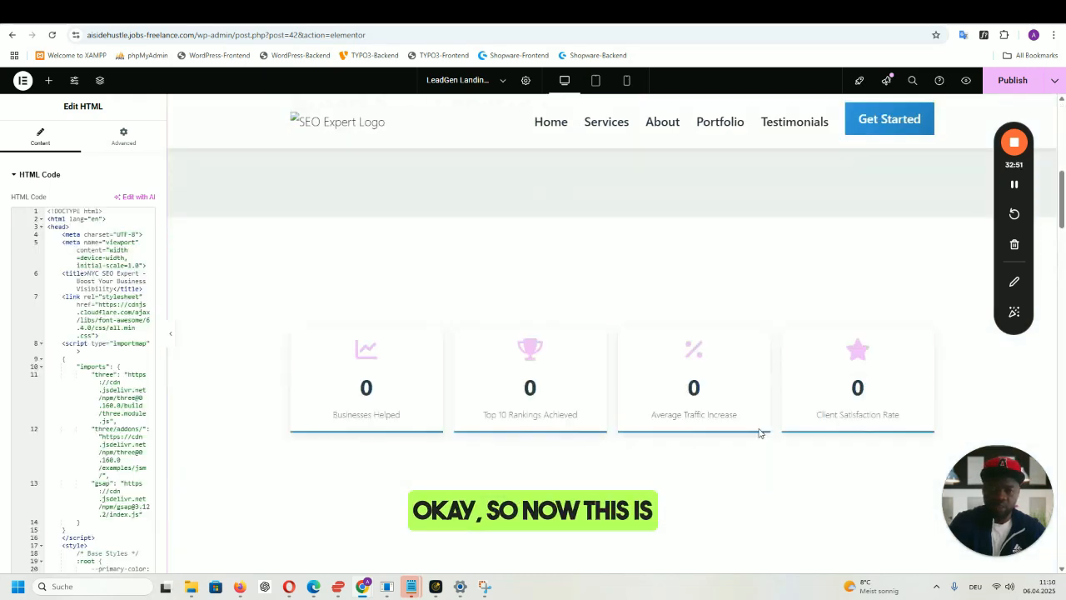
scroll(758, 433, "down", 3)
scroll(757, 431, "down", 5)
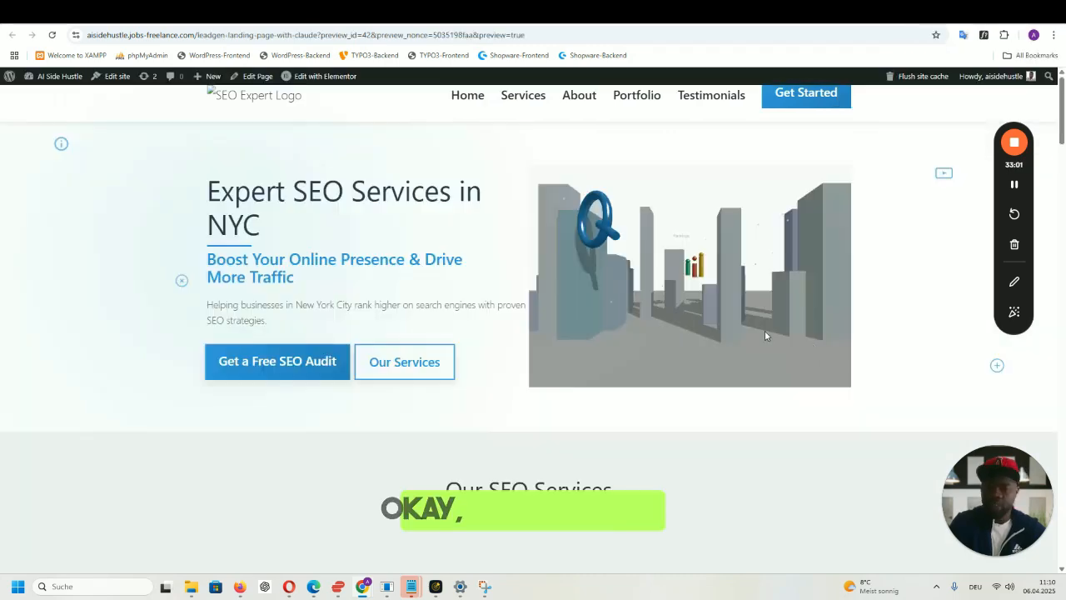
- Scroll through the live preview of the new landing page
scroll(868, 337, "down", 5)
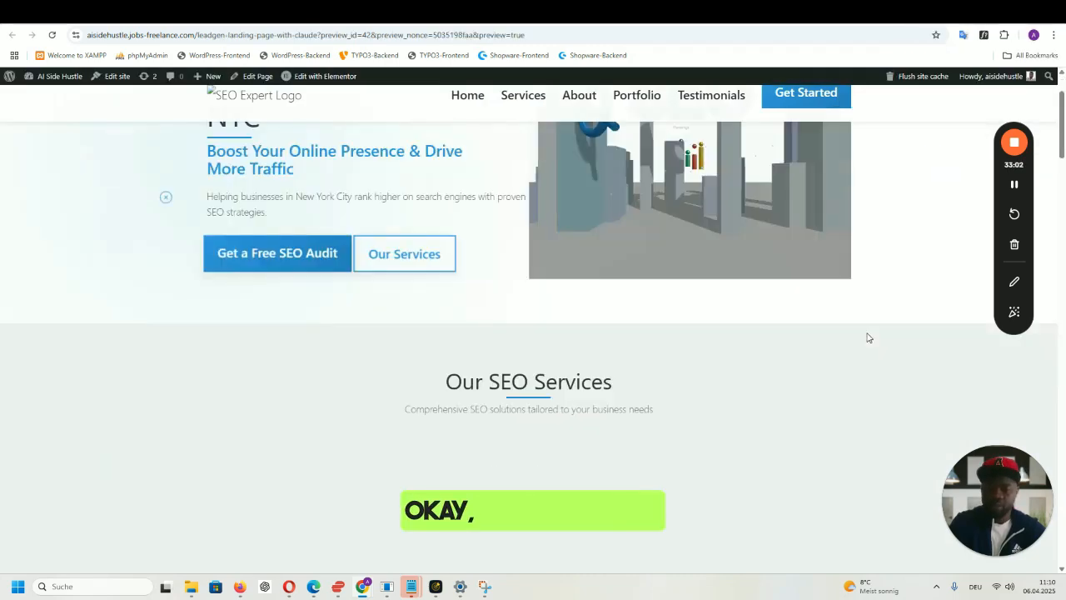
scroll(937, 292, "up", 4)
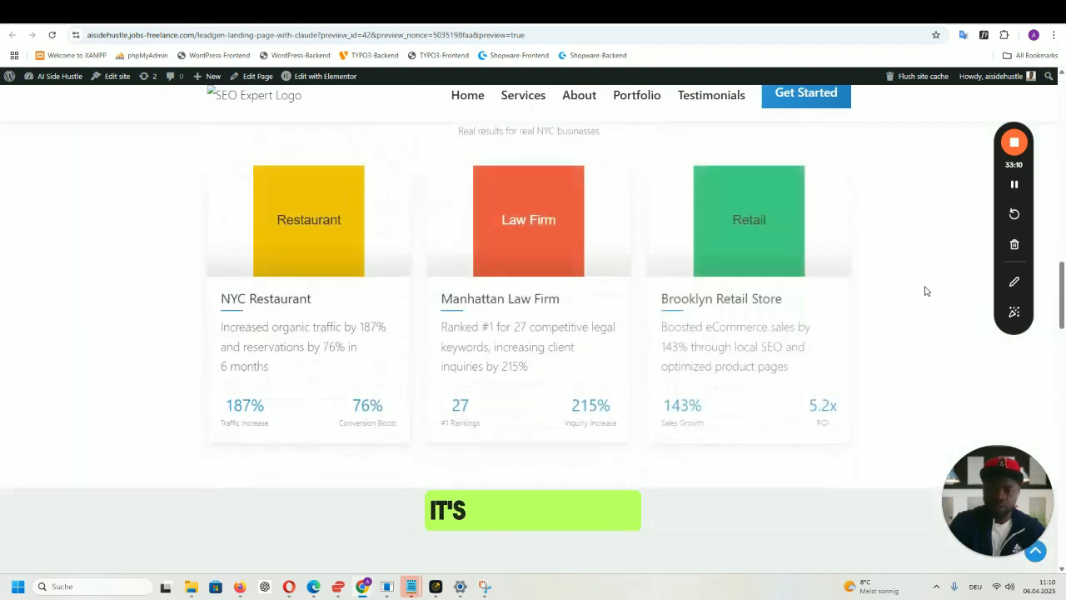
scroll(924, 290, "down", 10)
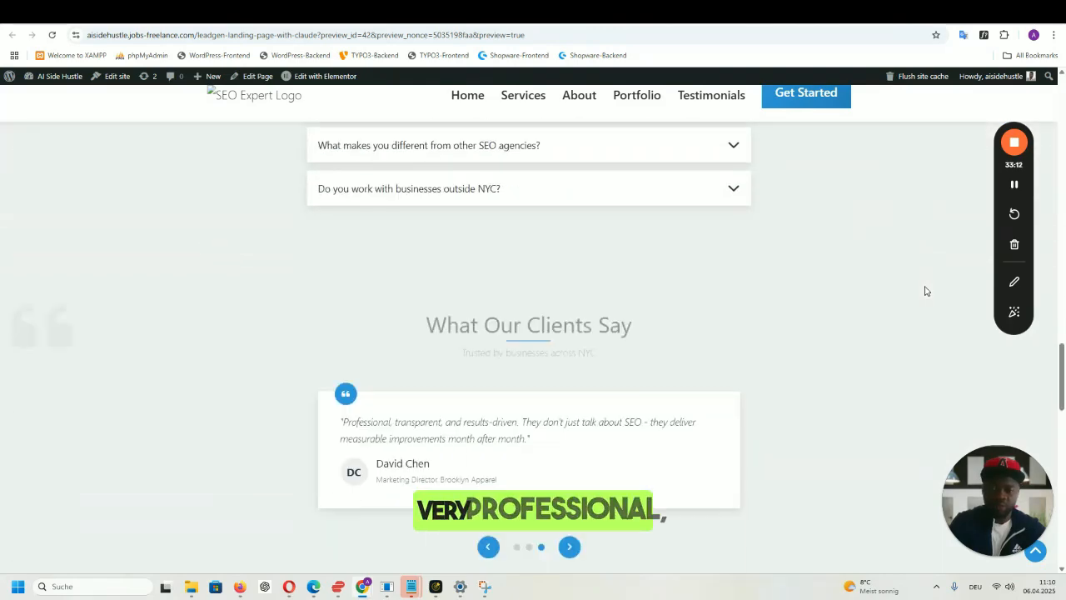
scroll(924, 290, "down", 7)
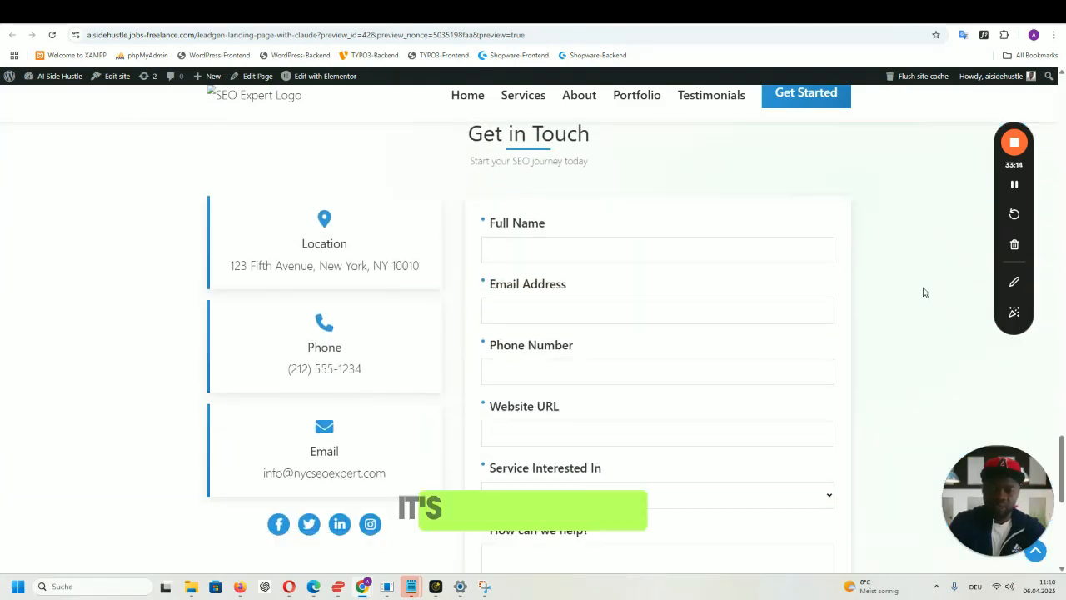
scroll(922, 291, "down", 4)
scroll(922, 292, "up", 7)
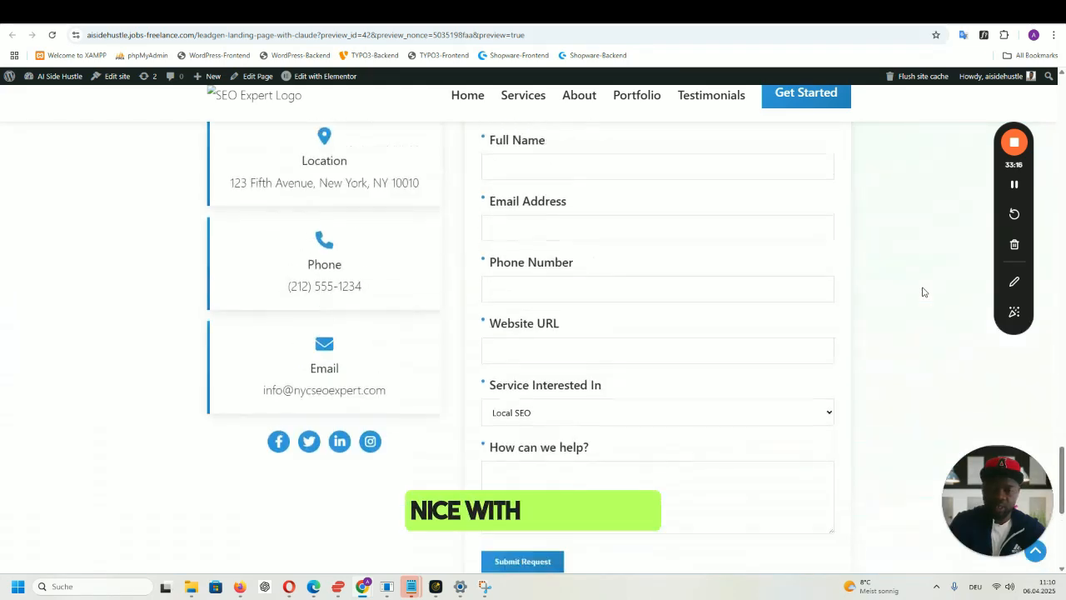
scroll(922, 291, "down", 8)
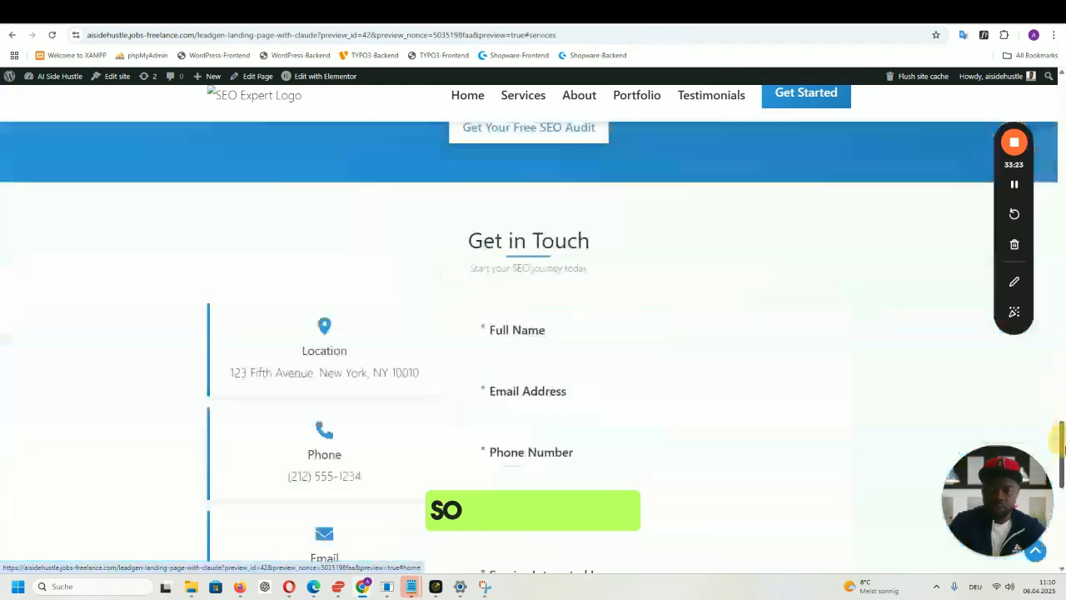
scroll(533, 333, "down", 8)
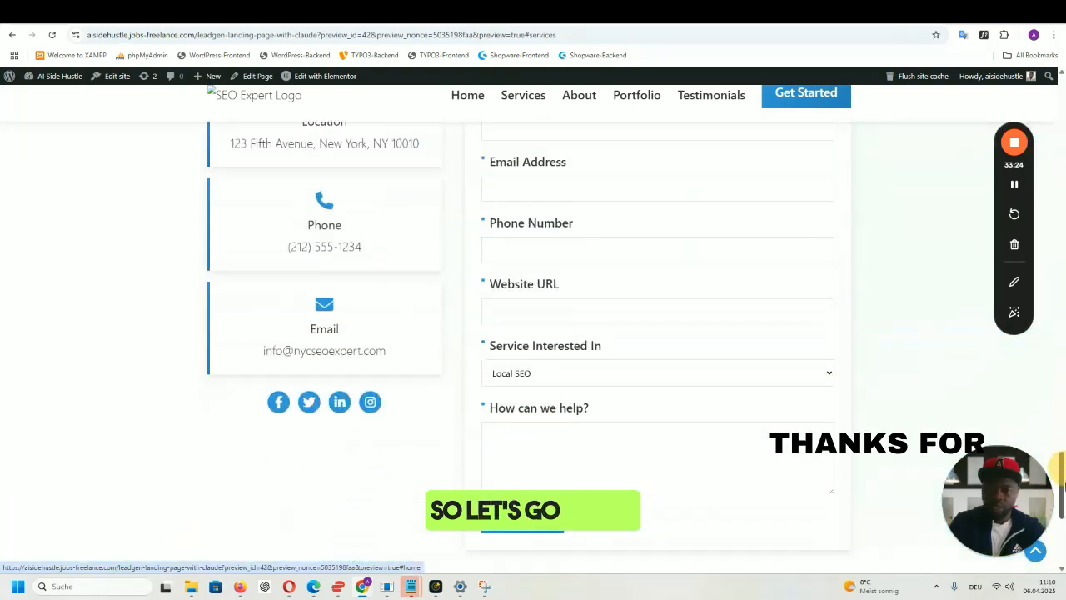
- Test the About Us, Our Success Stories and What Our Clients Say anchor links
left_click(399, 397)
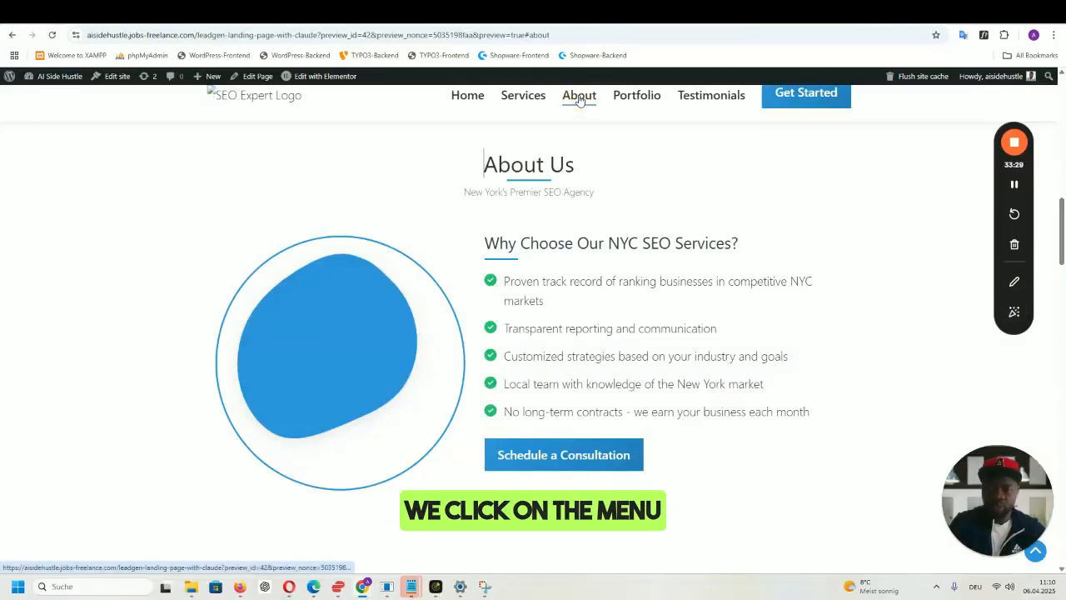
left_click(635, 101)
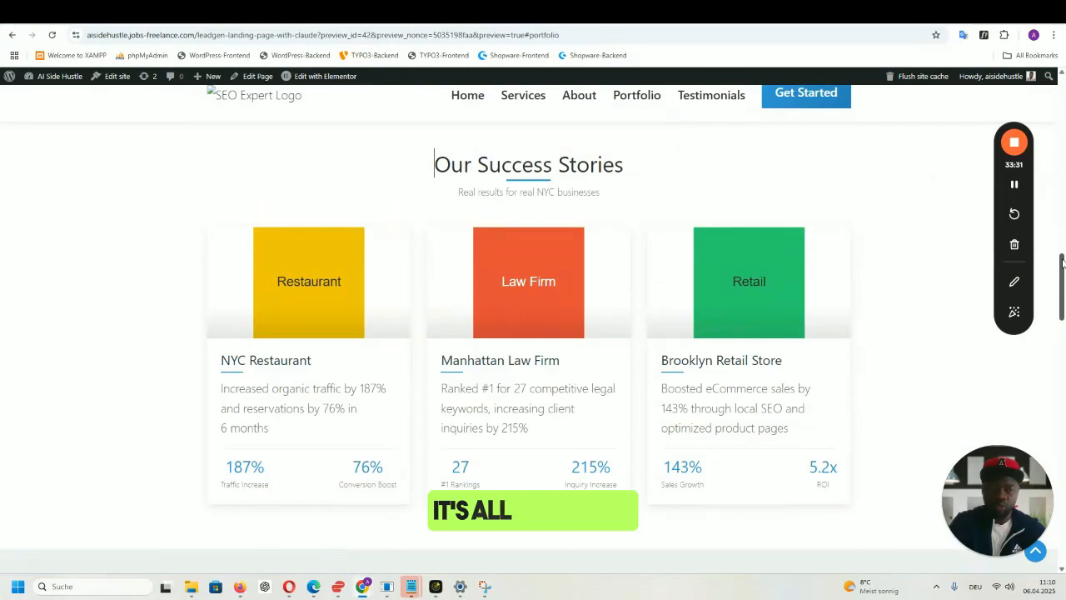
left_click_drag(1062, 263, 1054, 564)
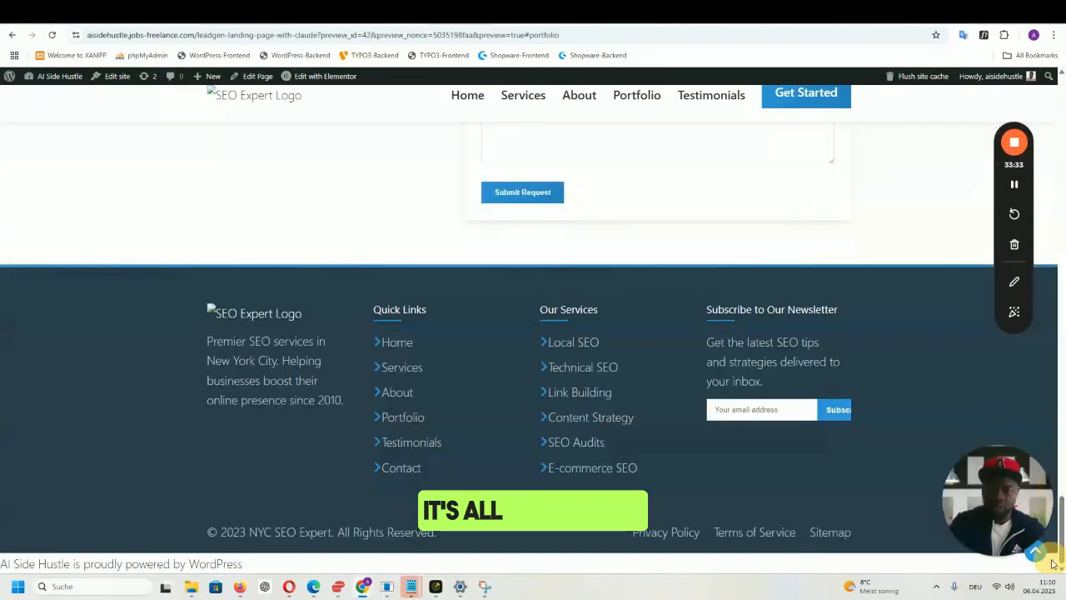
left_click(414, 442)
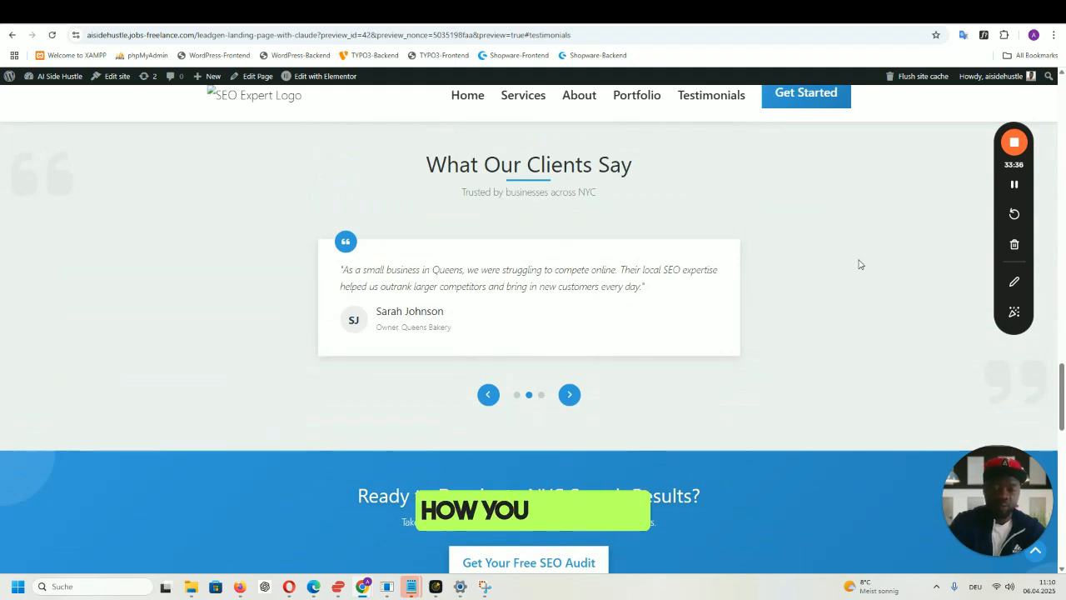